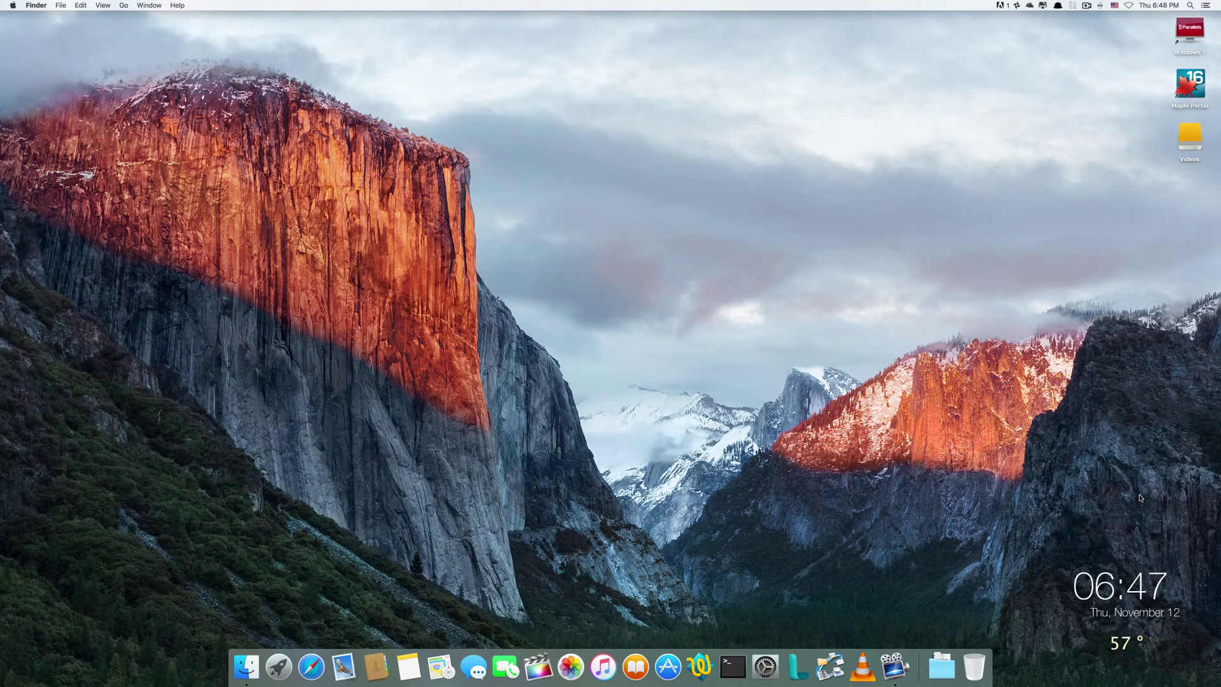
# - Launch DaVinci Resolve via a Spotlight search for 'davinci' and scroll through the Project Manager's projects
pyautogui.press('super+space')
pyautogui.write('d')
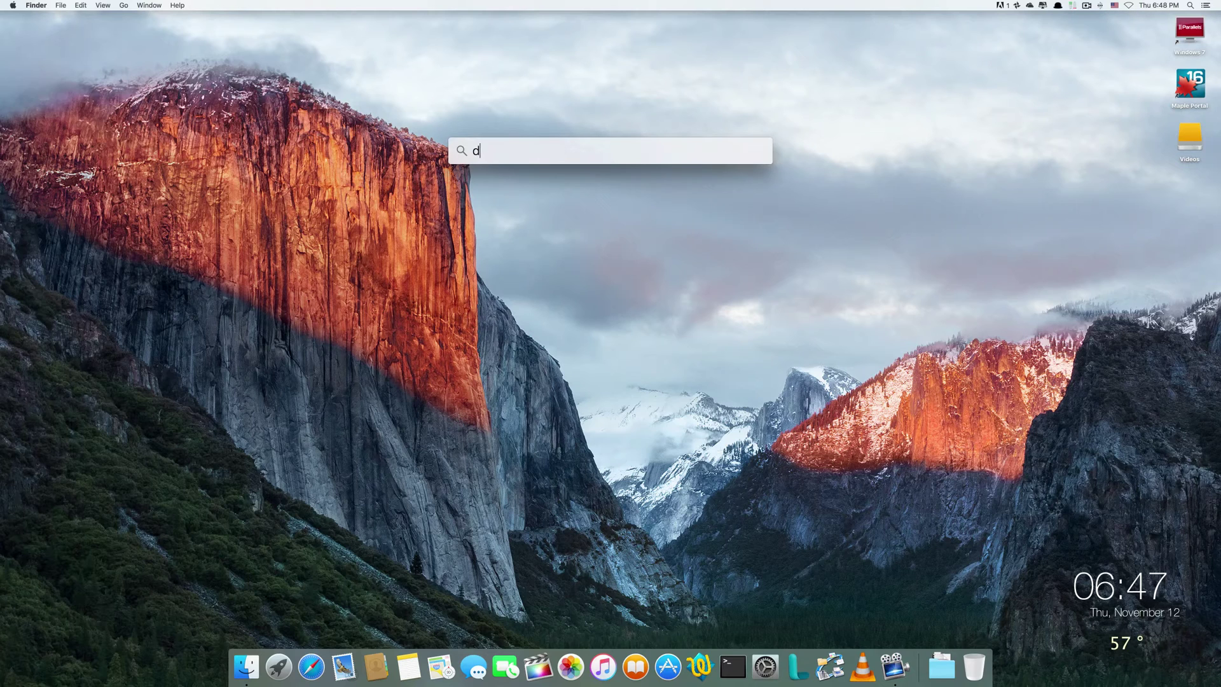
pyautogui.write('avinci')
pyautogui.press('Return')
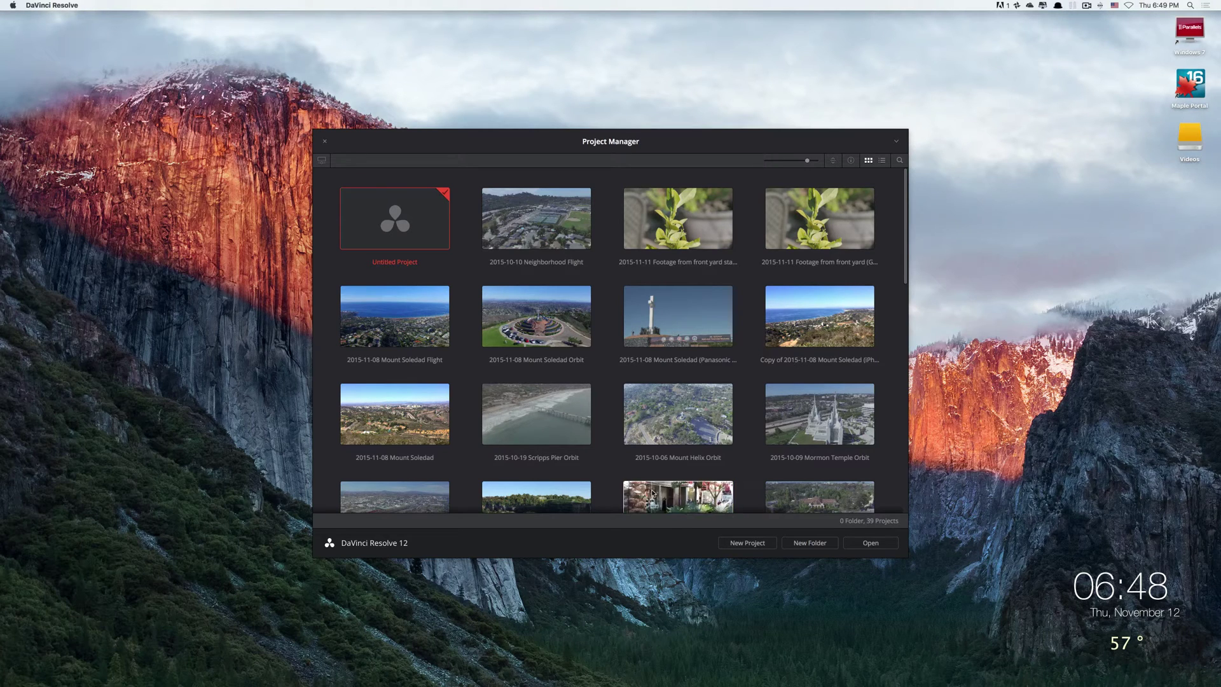
pyautogui.scroll(-10, 651, 476)
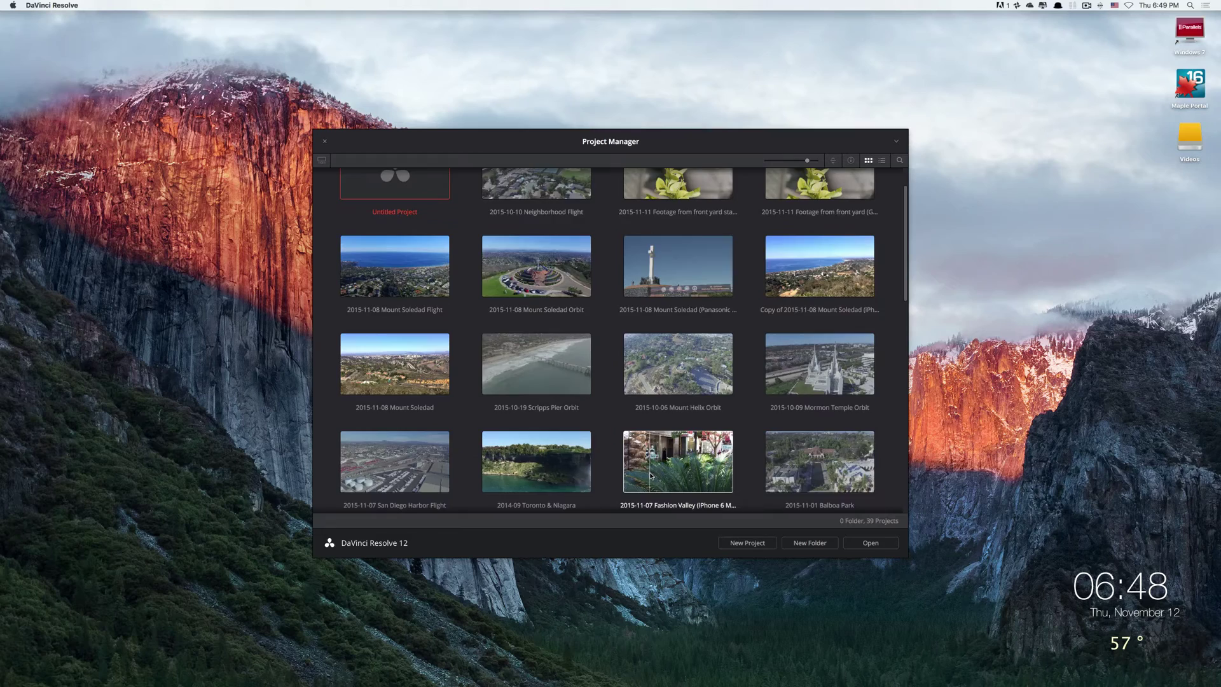
pyautogui.scroll(5, 650, 475)
pyautogui.scroll(3, 650, 476)
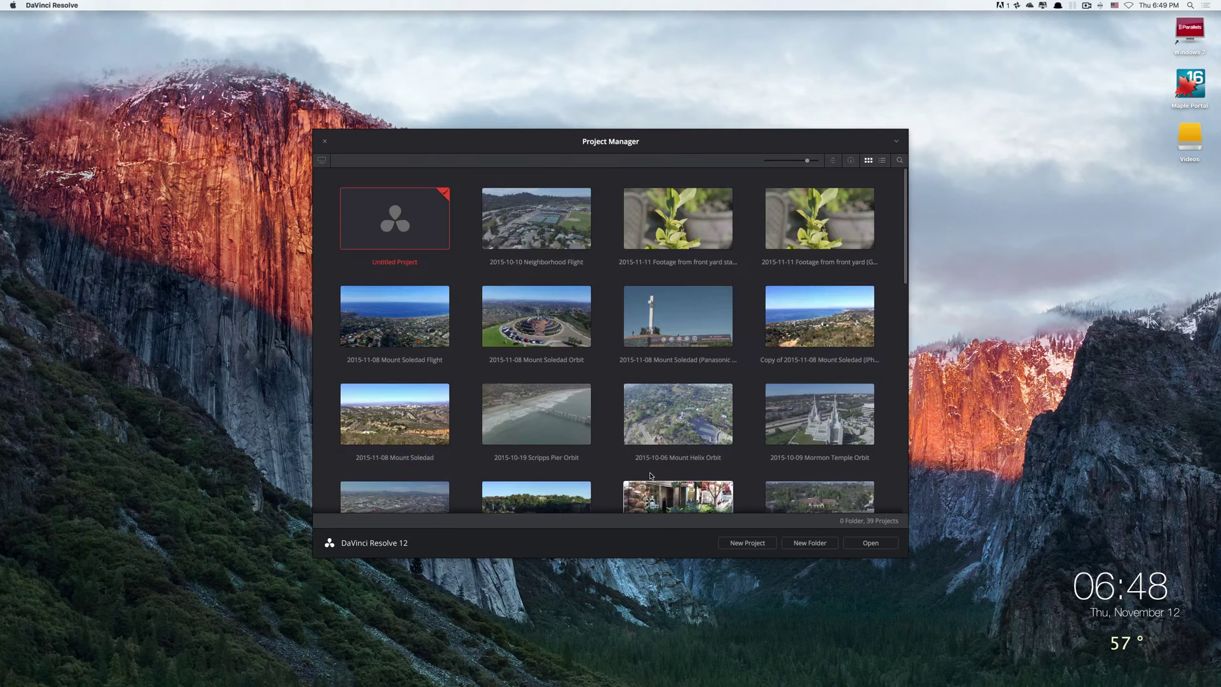
# - Open Untitled Project and find the 2015-11-01 Balboa Park Flight folder under the Phantom 3 favorite
pyautogui.doubleClick(408, 234)
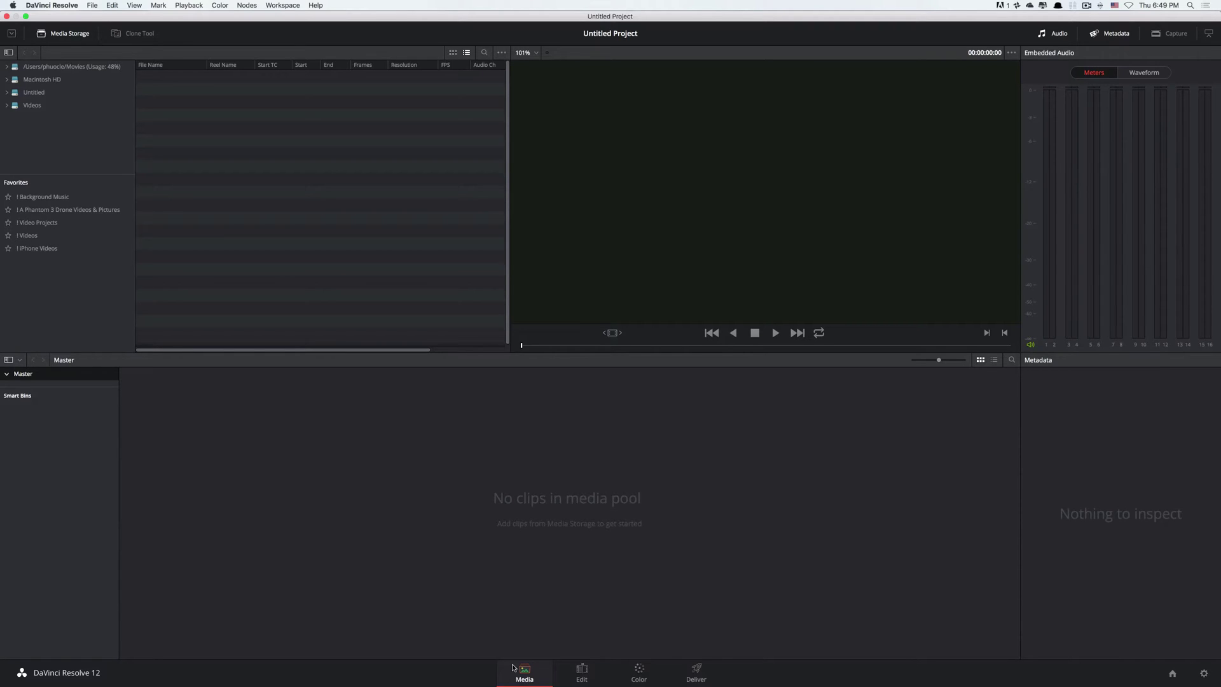
pyautogui.click(36, 210)
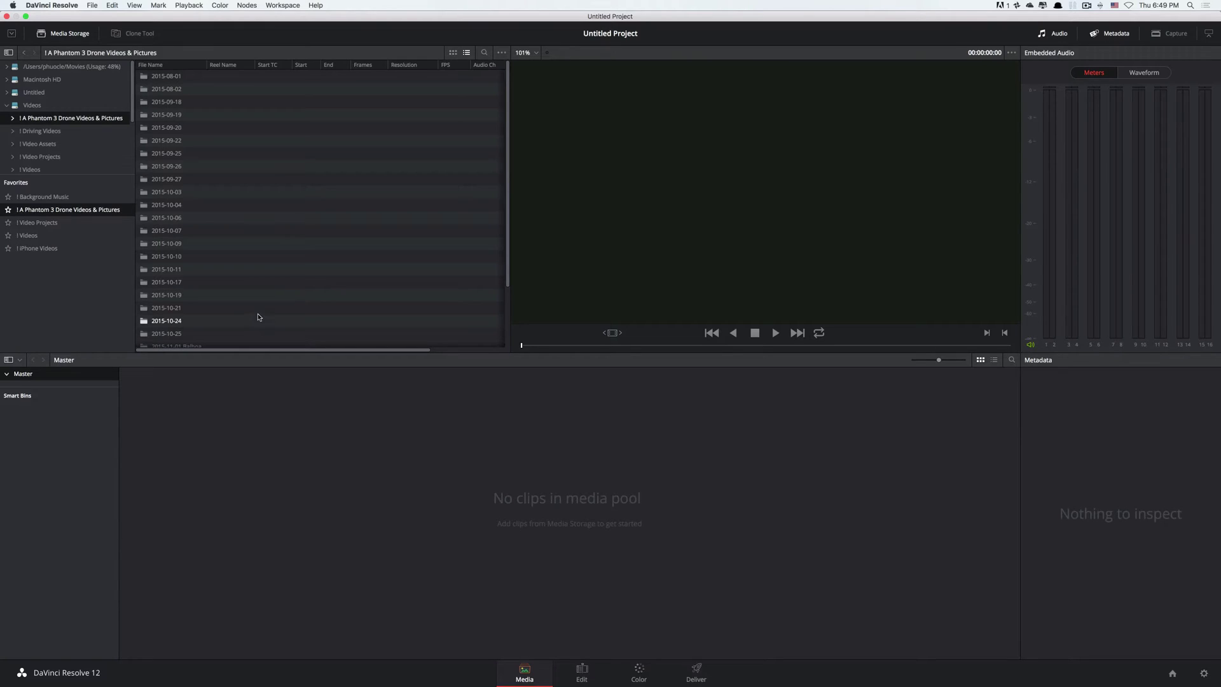
pyautogui.scroll(-3, 251, 306)
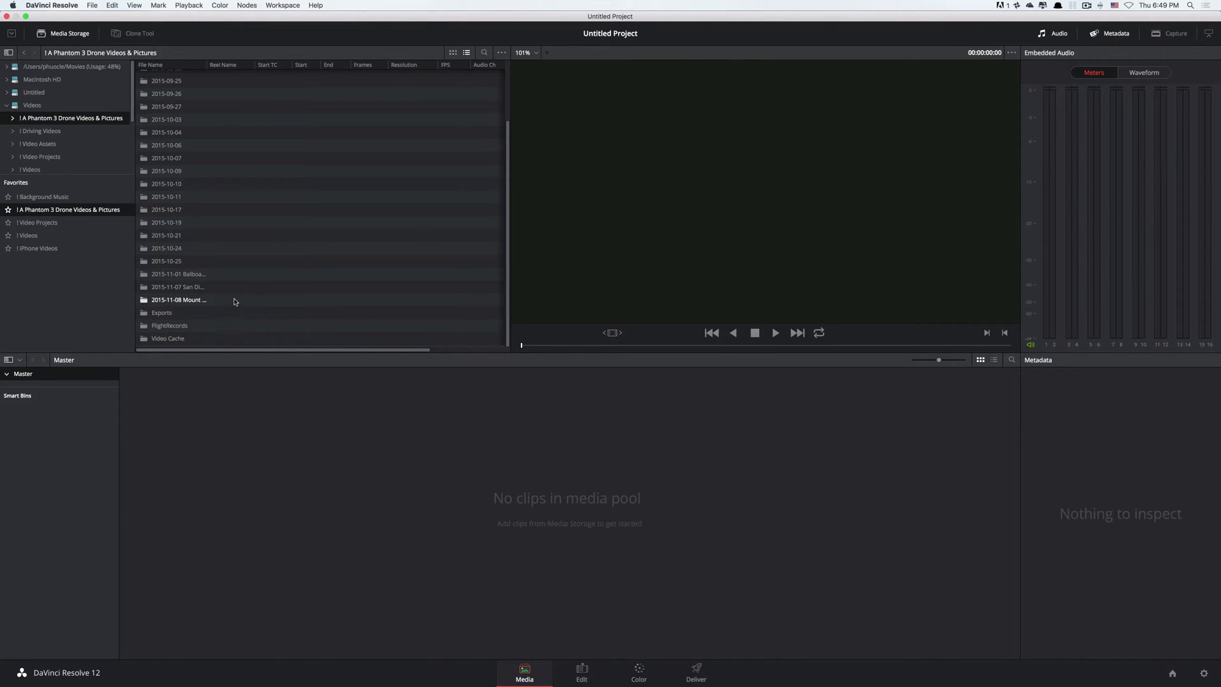
pyautogui.click(199, 278)
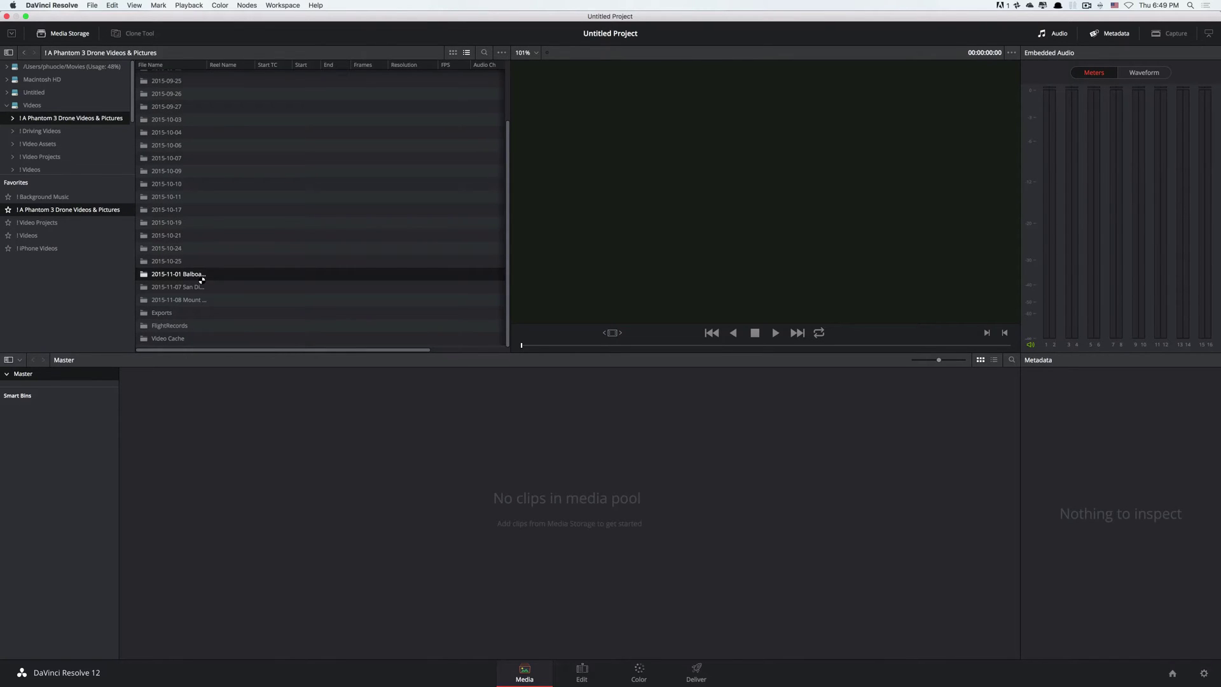
# - Show the Balboa Park Flight clips as thumbnails and add DJI_0005.MOV to the media pool
pyautogui.doubleClick(202, 278)
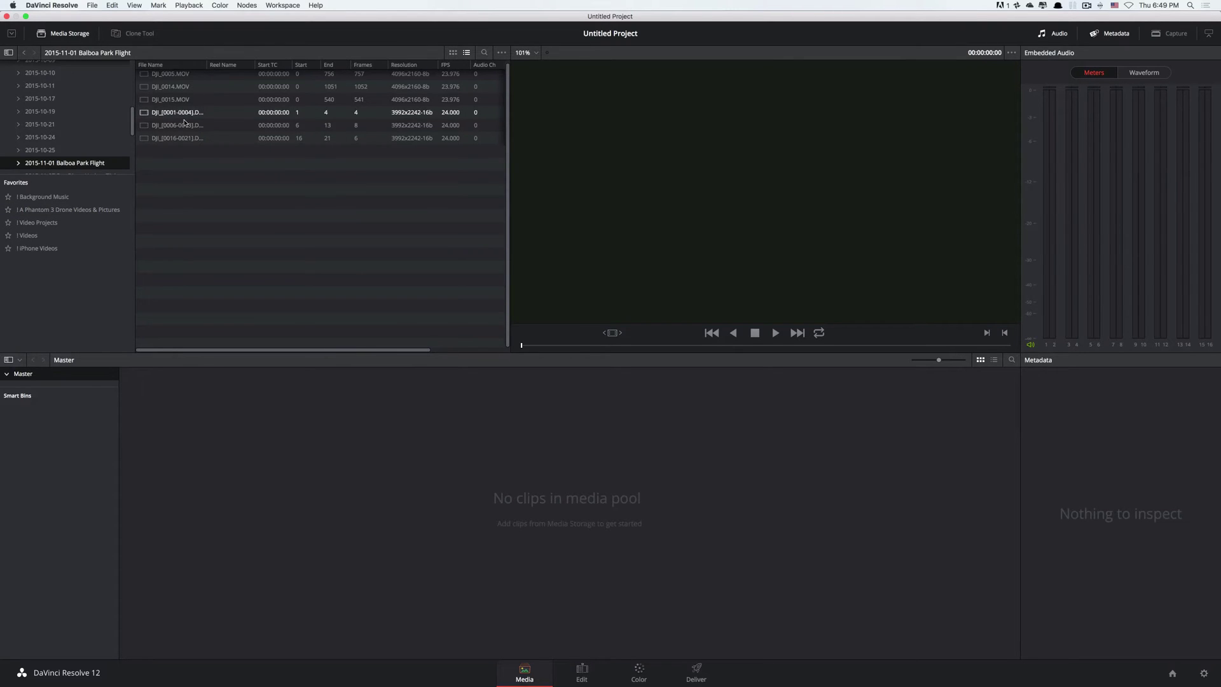
pyautogui.click(453, 53)
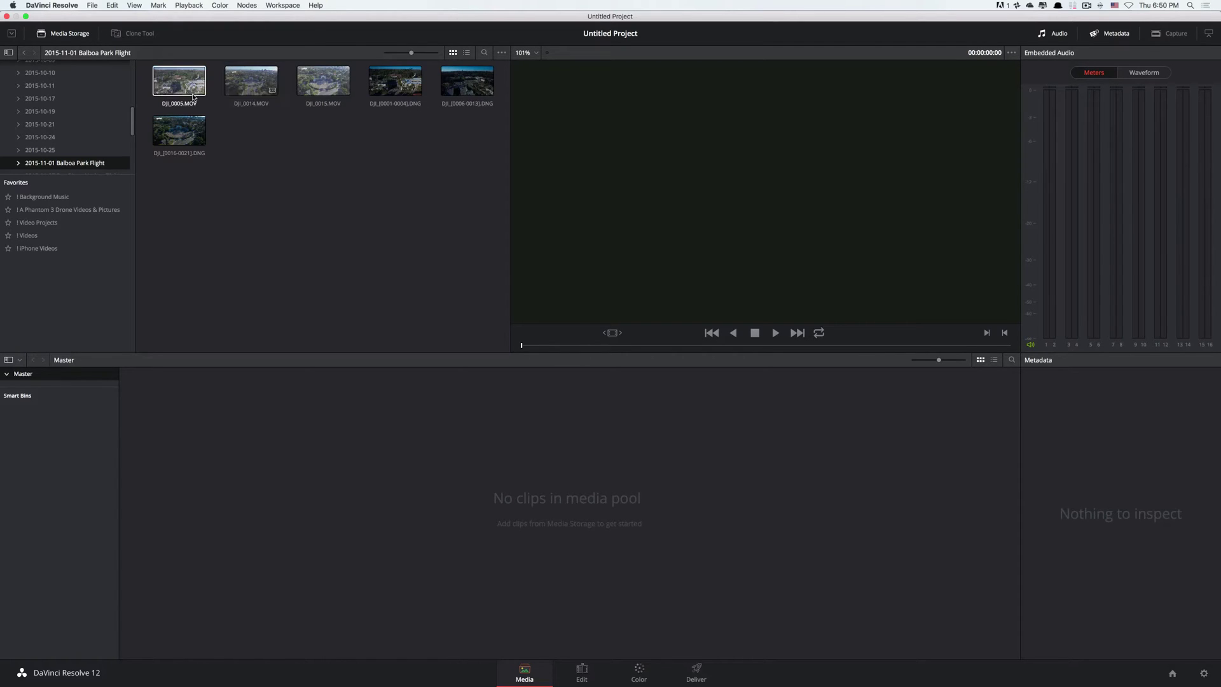
pyautogui.moveTo(181, 81); pyautogui.dragTo(172, 426)
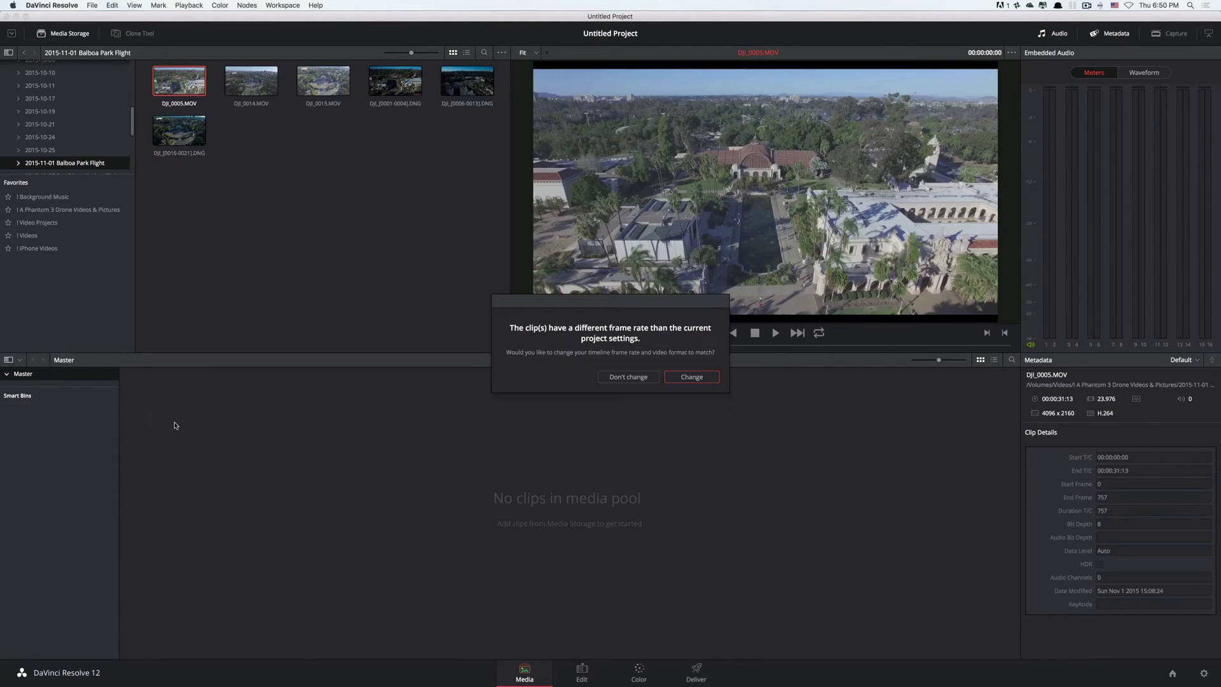
# - Change the project frame rate to match the clip, then add Background Music 05 to the media pool
pyautogui.click(702, 379)
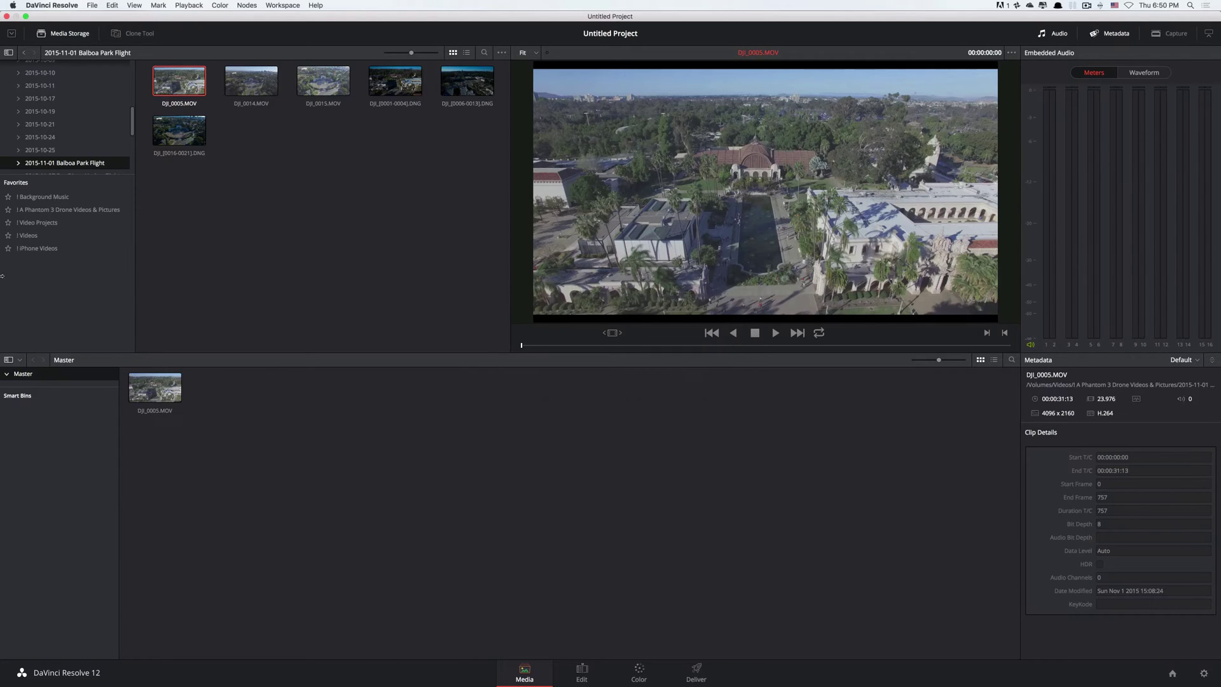
pyautogui.click(36, 197)
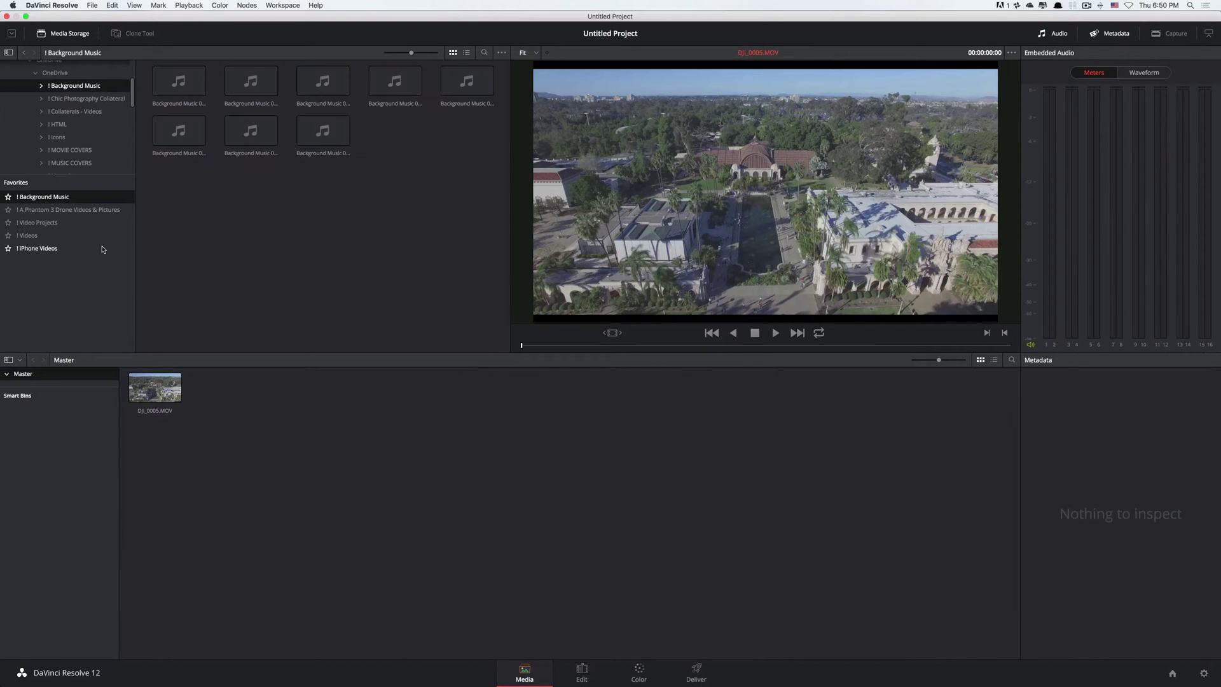
pyautogui.click(247, 79)
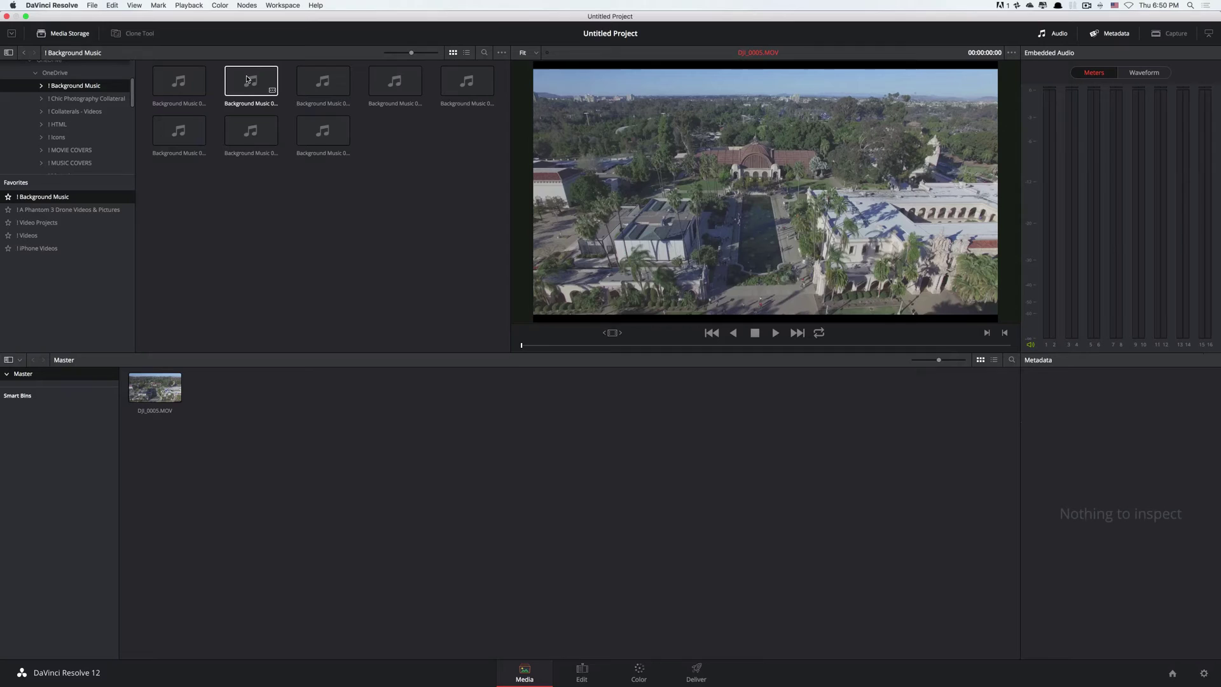
pyautogui.moveTo(487, 90); pyautogui.dragTo(275, 404)
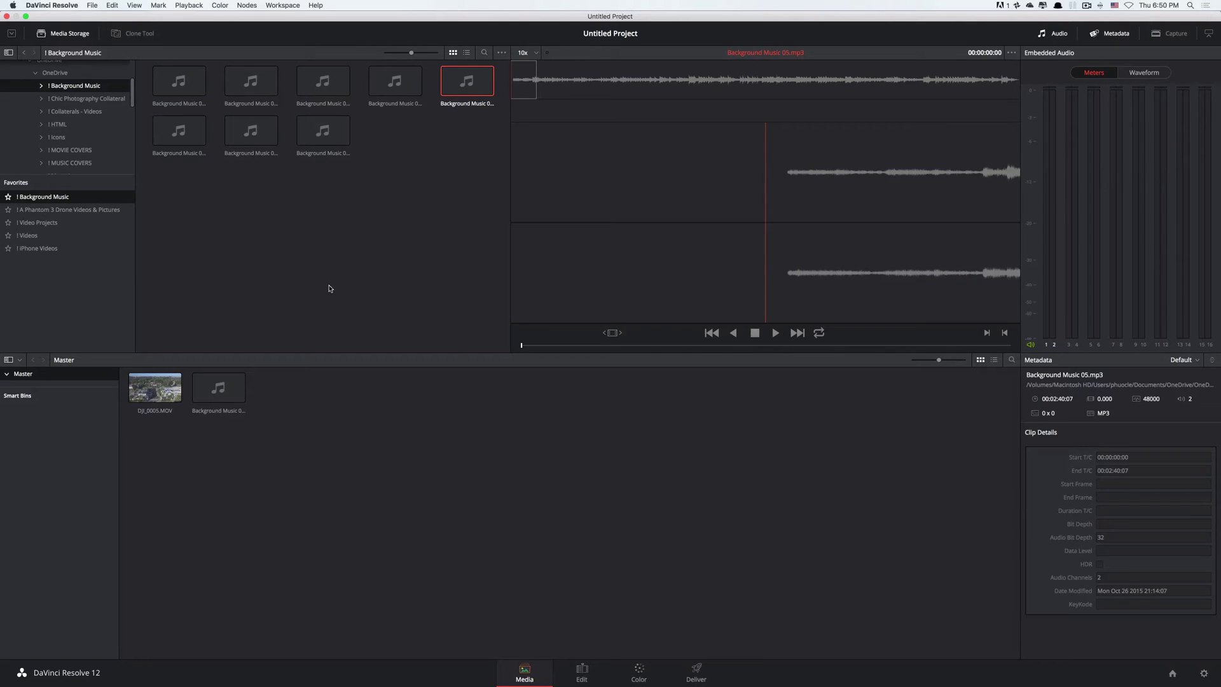
# - Add DJI_0015.MOV from the Balboa Park Flight folder to the media pool and go to the Edit page
pyautogui.click(68, 211)
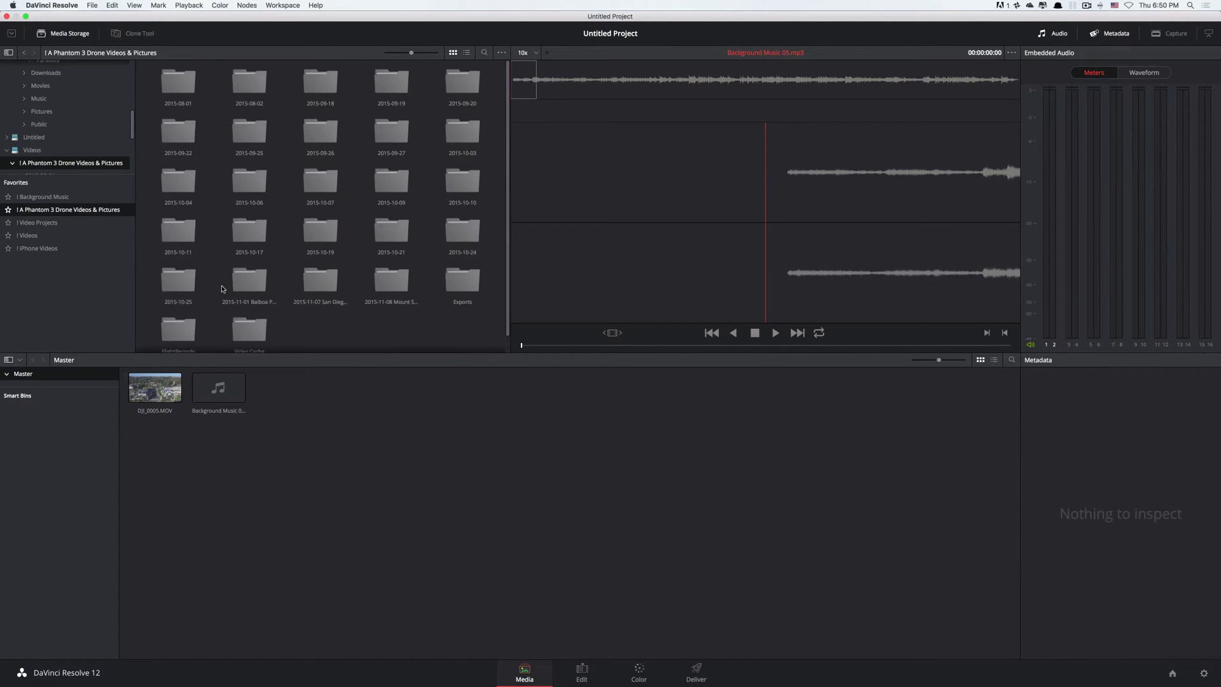
pyautogui.doubleClick(248, 283)
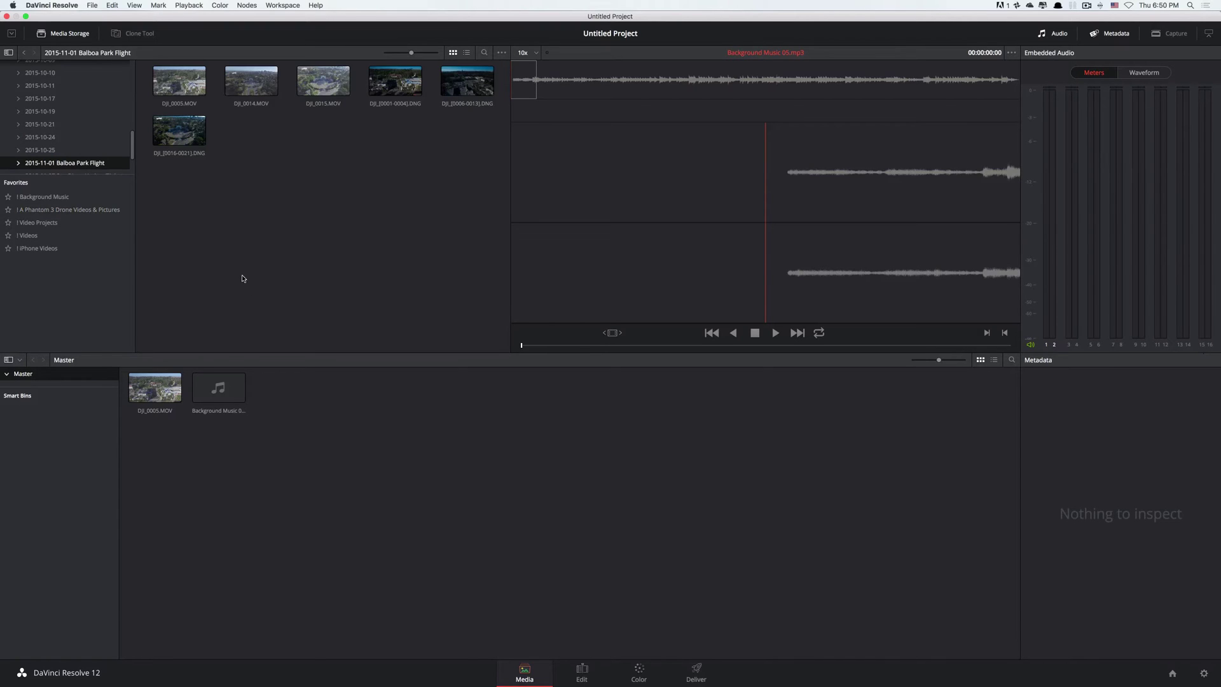
pyautogui.moveTo(323, 81); pyautogui.dragTo(282, 391)
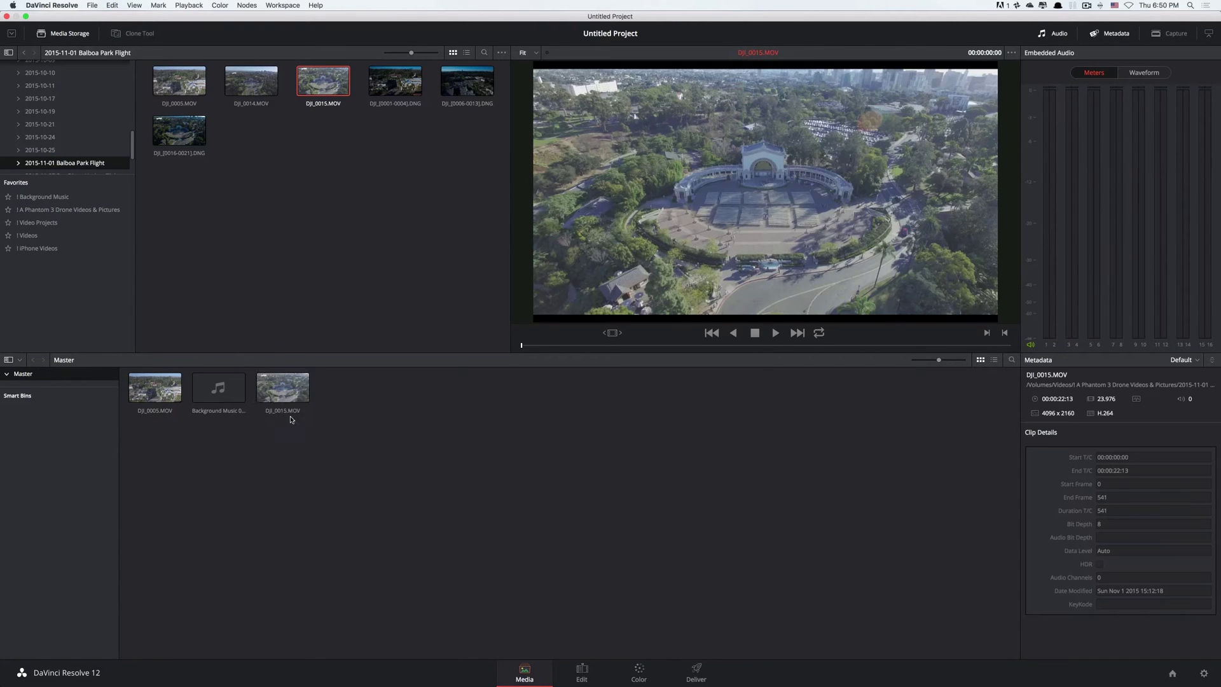
pyautogui.click(582, 672)
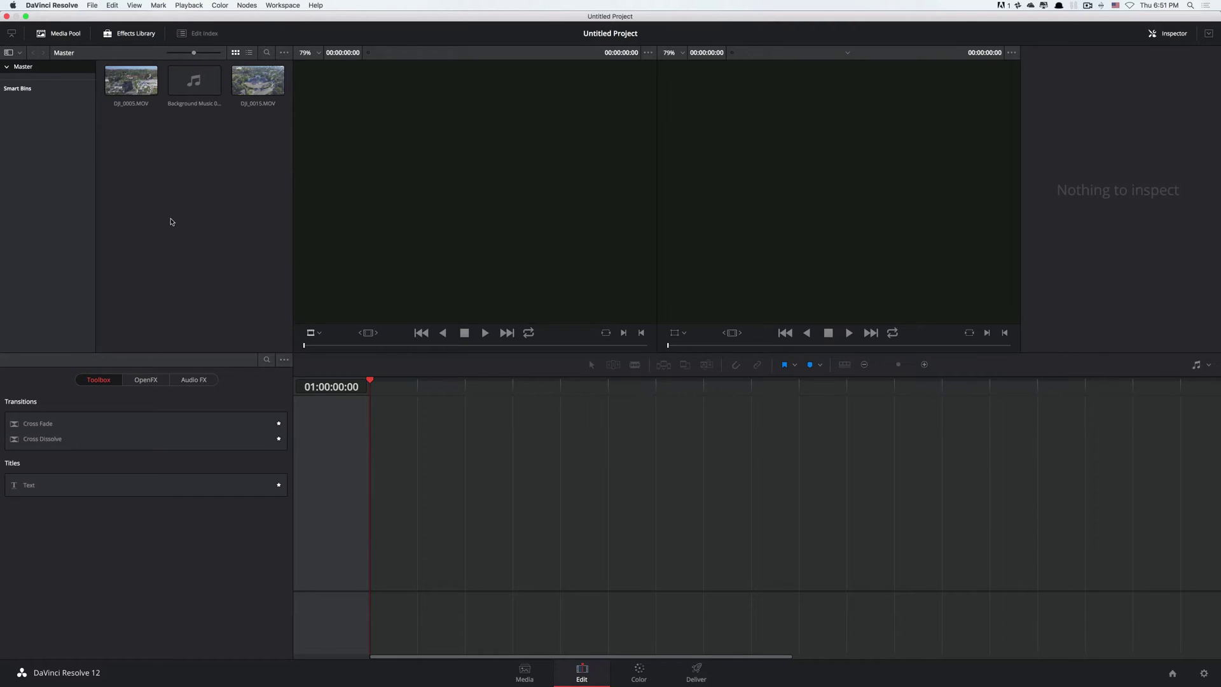
# - Place DJI_0005 then DJI_0015 on Video 1 and Background Music 05 on Audio 1
pyautogui.click(118, 85)
pyautogui.moveTo(117, 85); pyautogui.dragTo(376, 508)
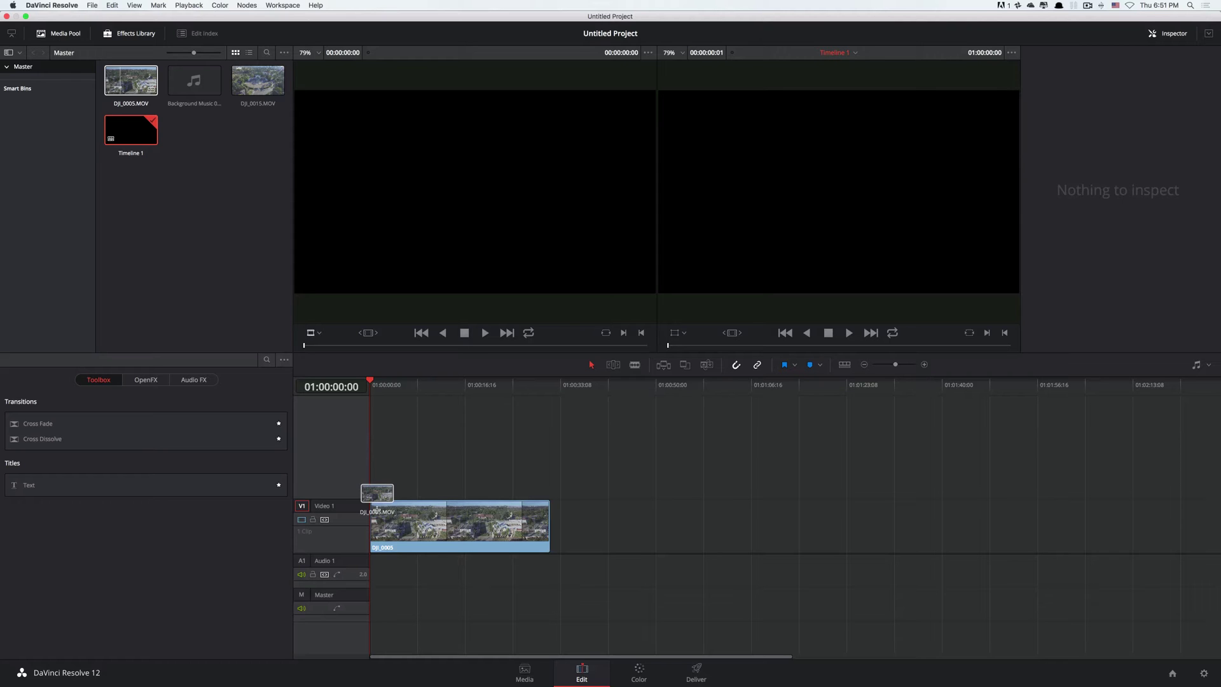
pyautogui.moveTo(376, 509); pyautogui.dragTo(376, 509)
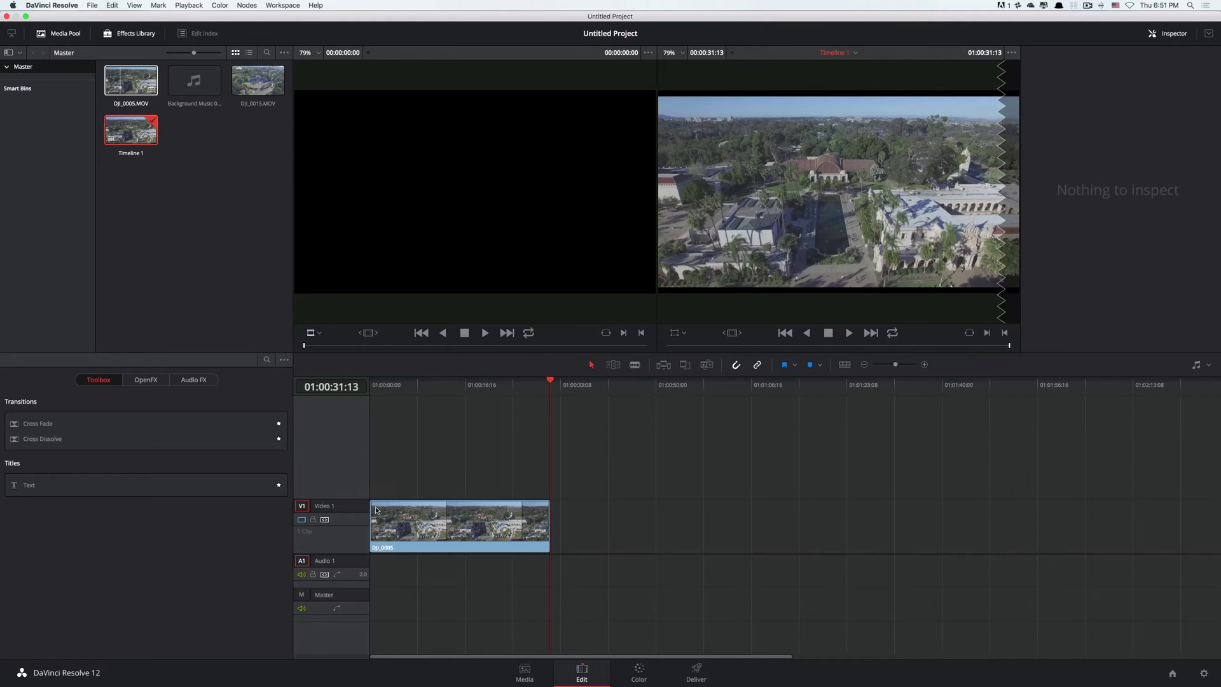
pyautogui.moveTo(258, 80); pyautogui.dragTo(551, 519)
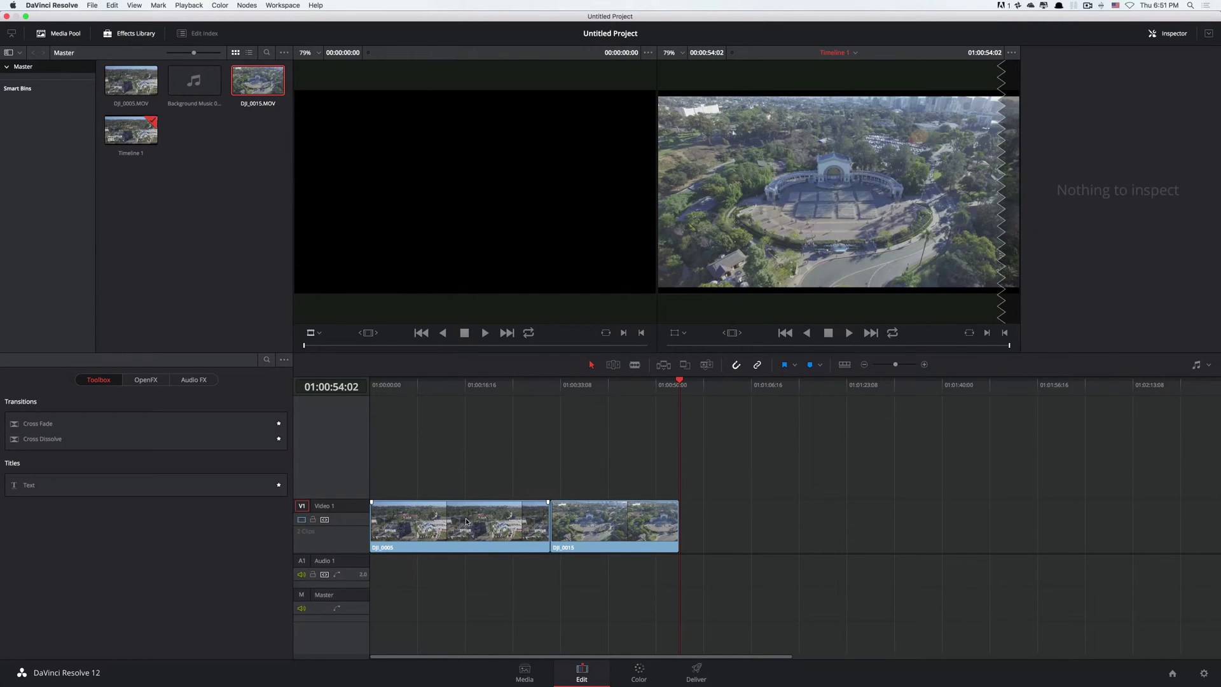
pyautogui.moveTo(185, 92); pyautogui.dragTo(375, 558)
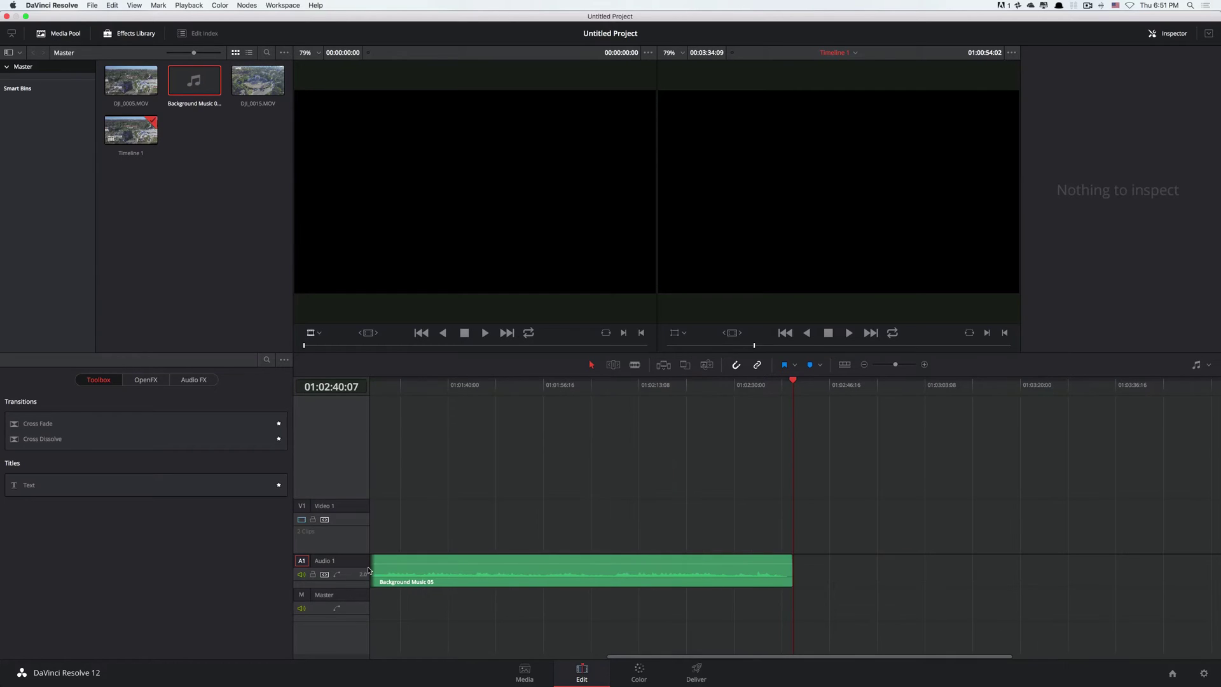
# - Blade the music at DJI_0015's end and delete the leftover music piece
pyautogui.moveTo(674, 656); pyautogui.dragTo(366, 636)
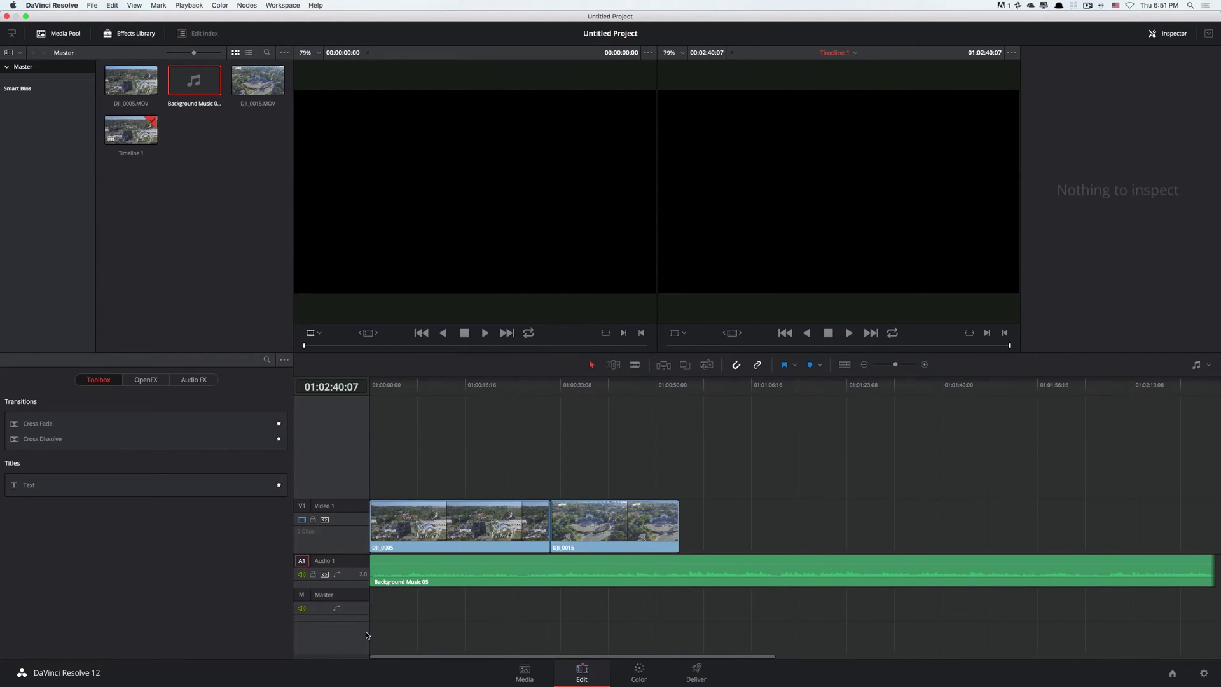
pyautogui.click(634, 365)
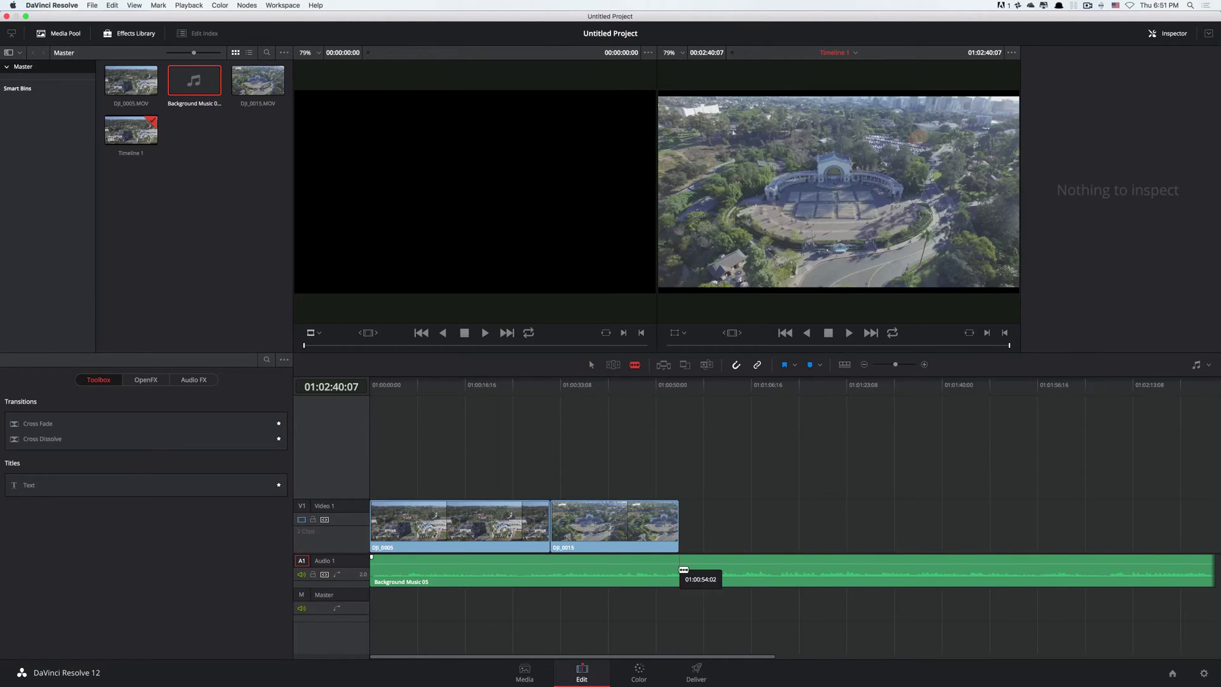
pyautogui.click(679, 569)
pyautogui.press('a')
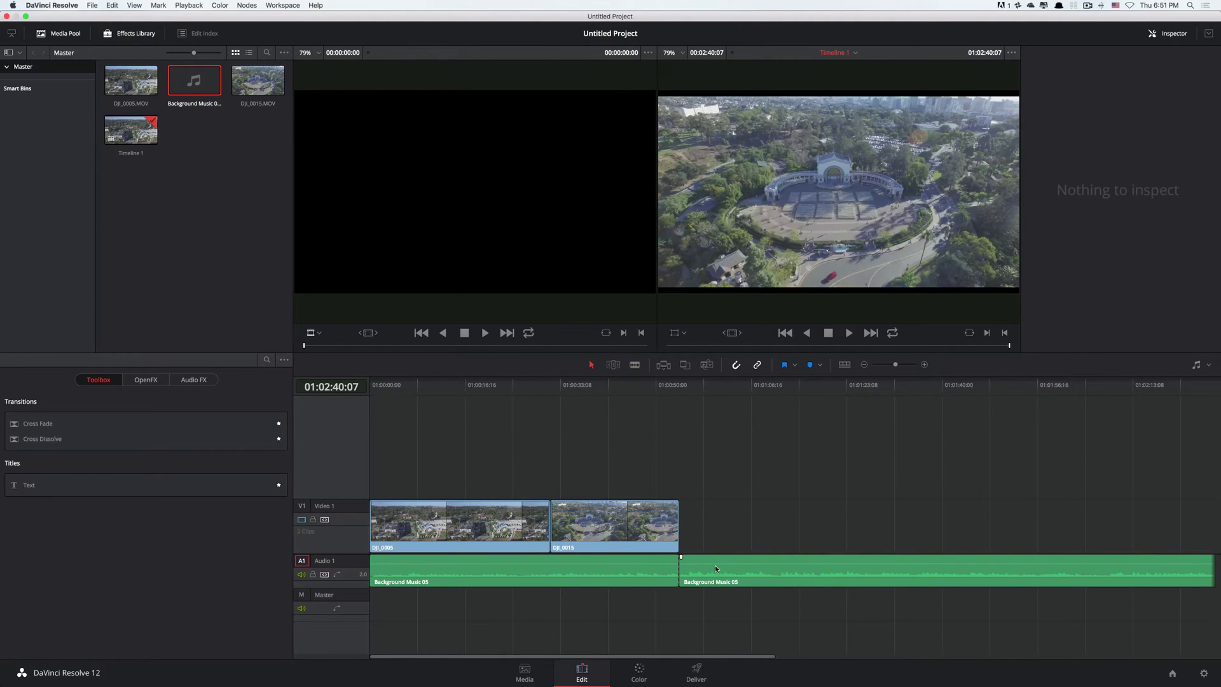
pyautogui.click(714, 568)
pyautogui.press('Delete')
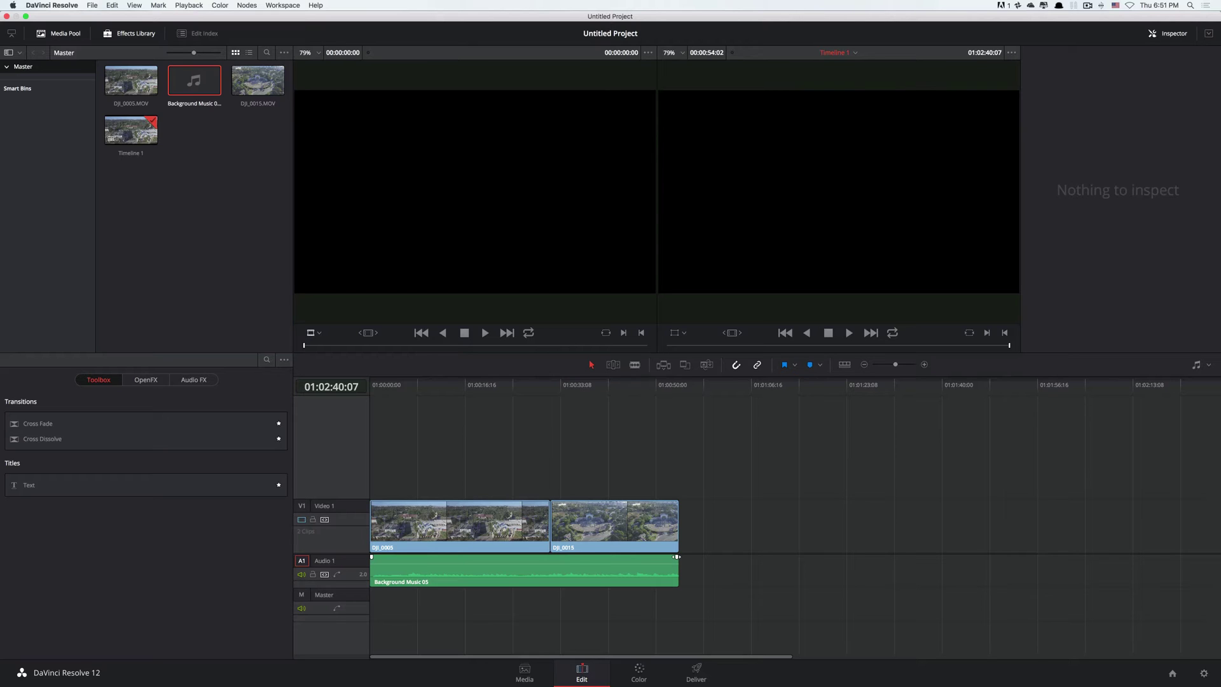
# - Fade out the ends of the music and DJI_0015, and fade in the start of DJI_0005
pyautogui.moveTo(676, 557); pyautogui.dragTo(661, 557)
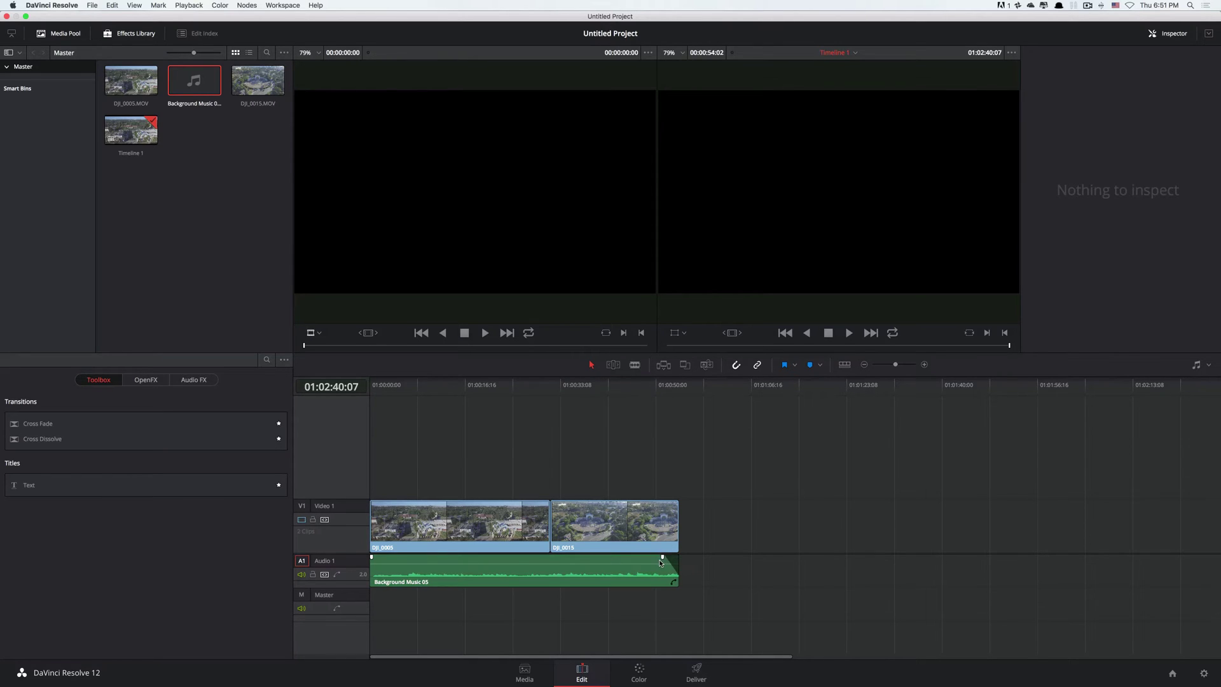
pyautogui.moveTo(678, 502)
pyautogui.moveTo(679, 502); pyautogui.dragTo(660, 495)
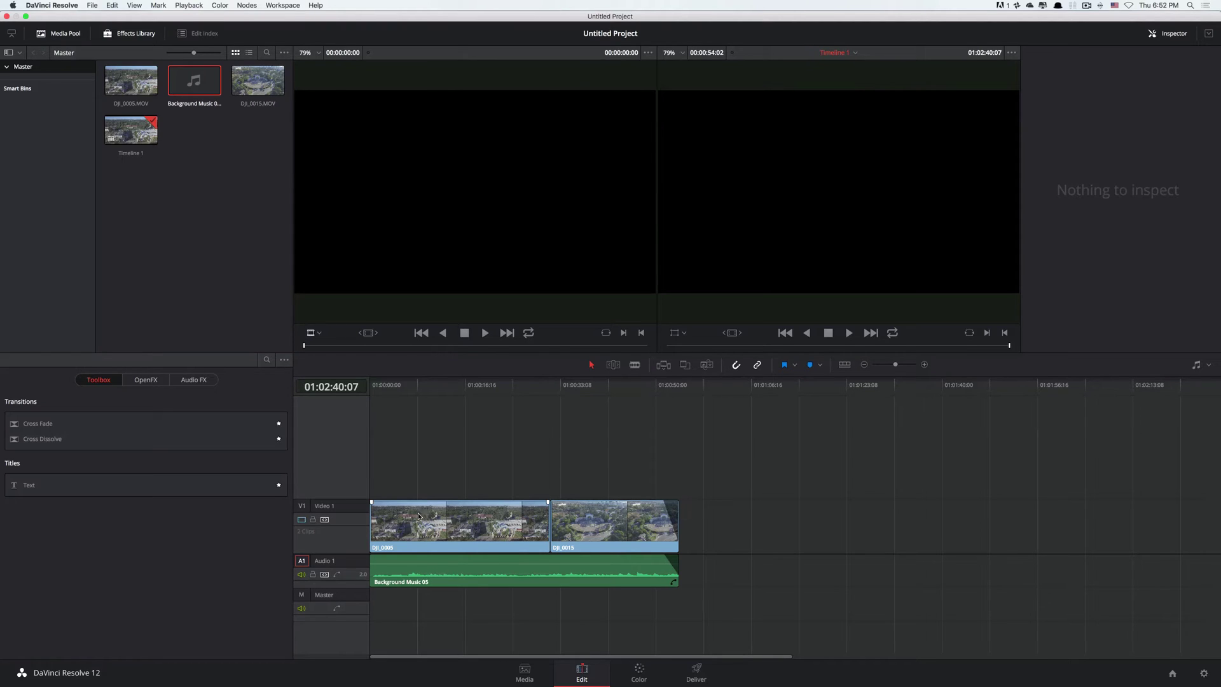
pyautogui.moveTo(371, 501); pyautogui.dragTo(383, 497)
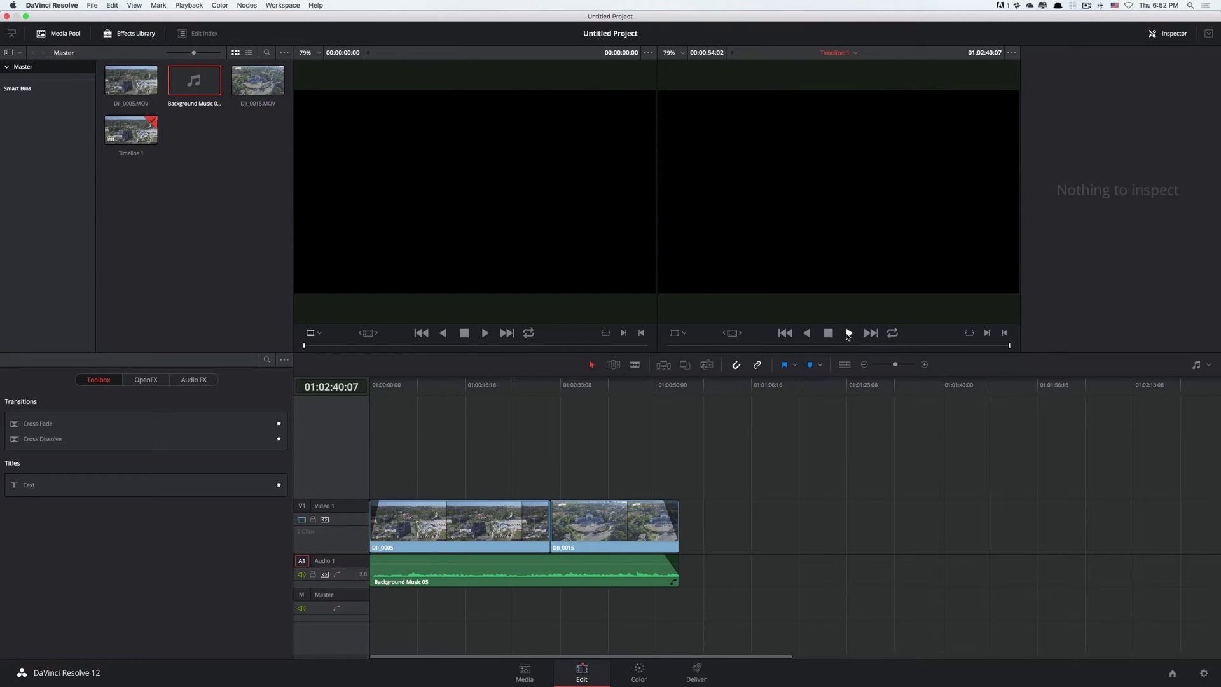
# - Return the playhead to the start of Timeline 1, play a few seconds, then stop
pyautogui.click(847, 334)
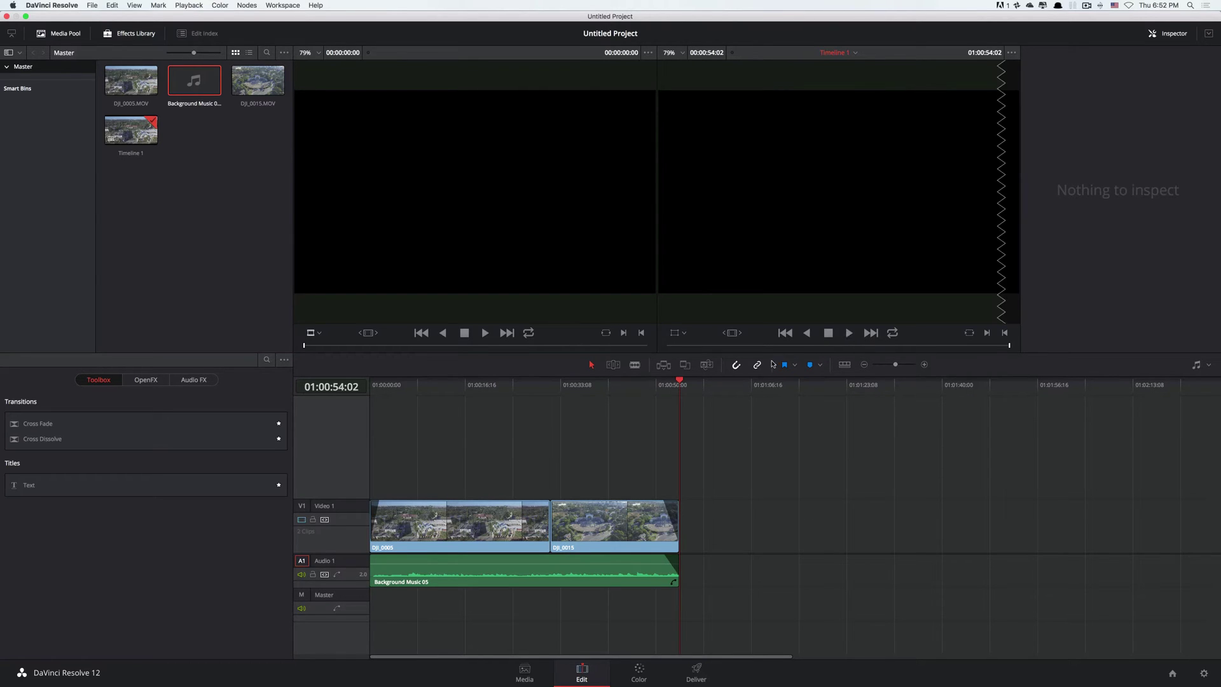
pyautogui.click(679, 382)
pyautogui.press('Home')
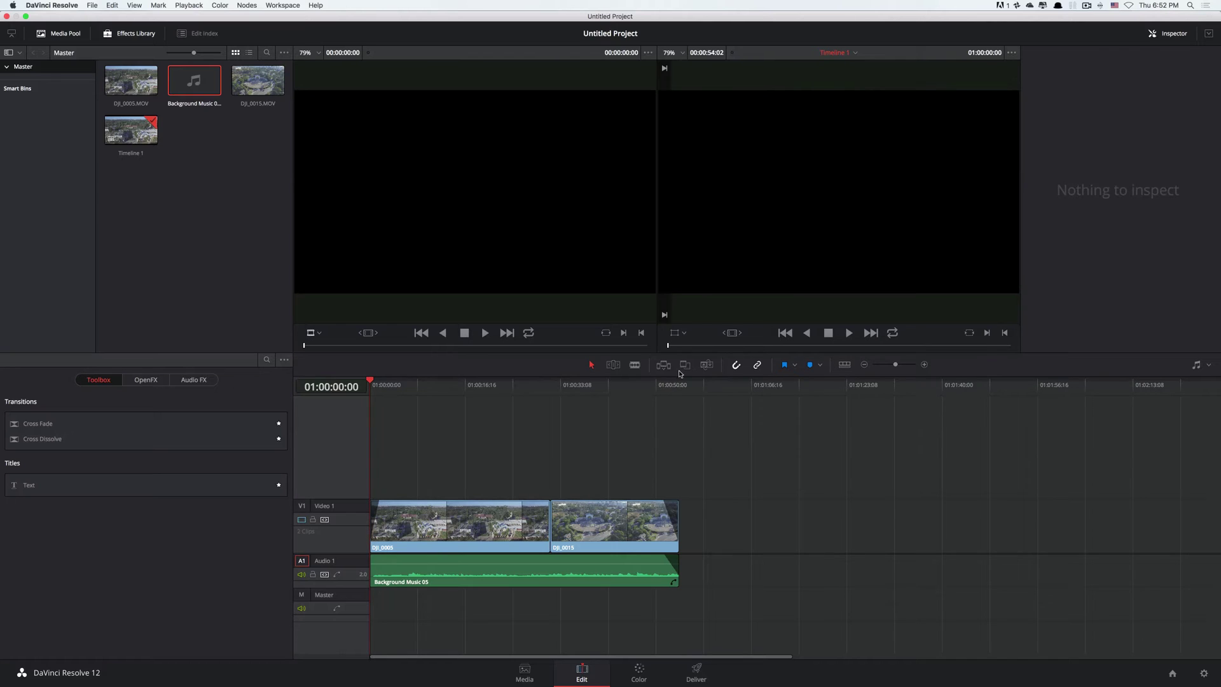
pyautogui.click(851, 337)
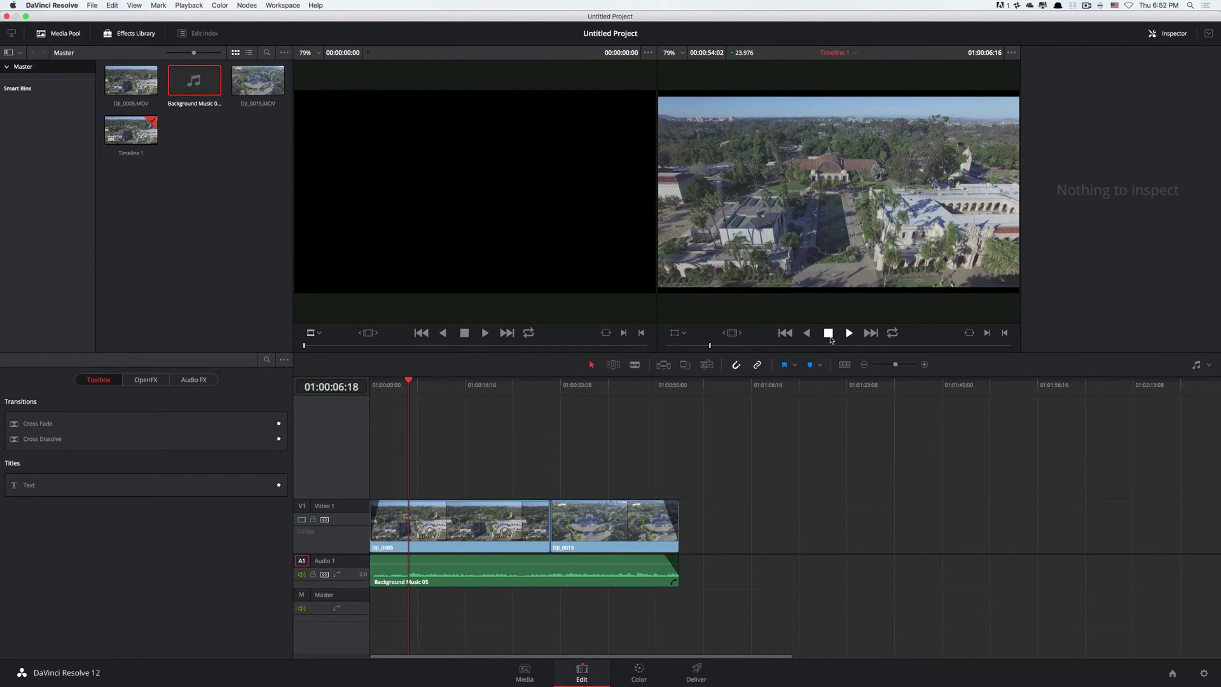
pyautogui.click(829, 335)
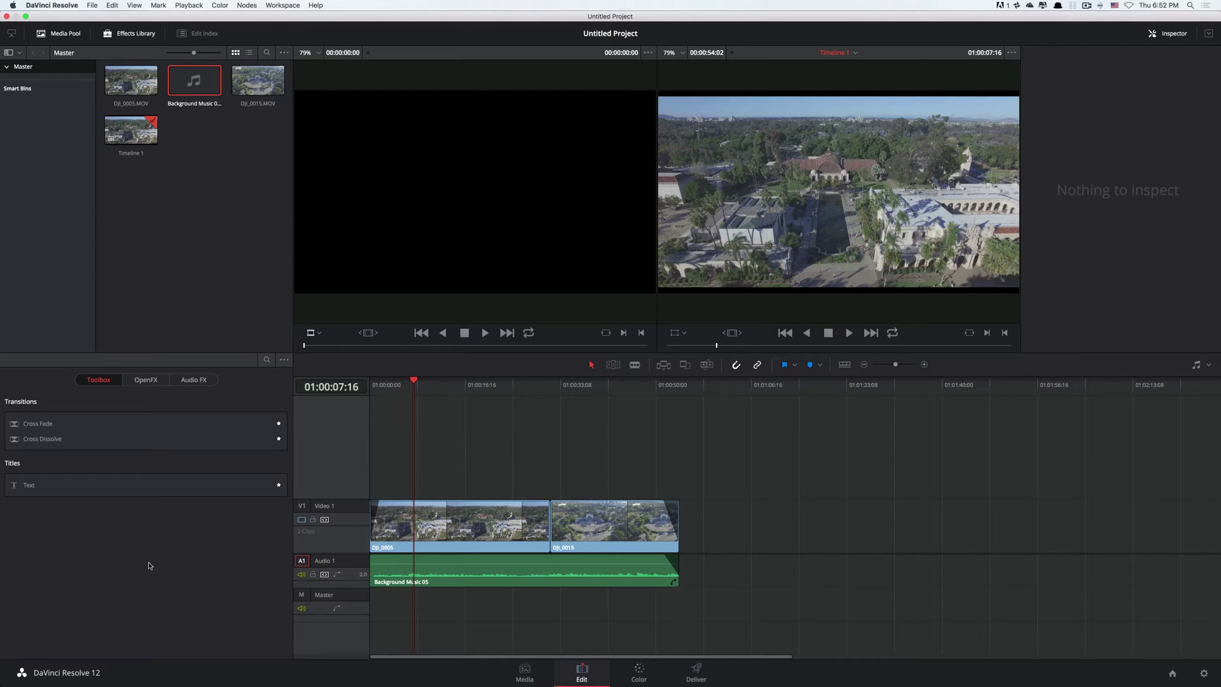
# - Place a Text title on Video 2 above DJI_0005 and lengthen it by about four seconds
pyautogui.moveTo(32, 487); pyautogui.dragTo(409, 466)
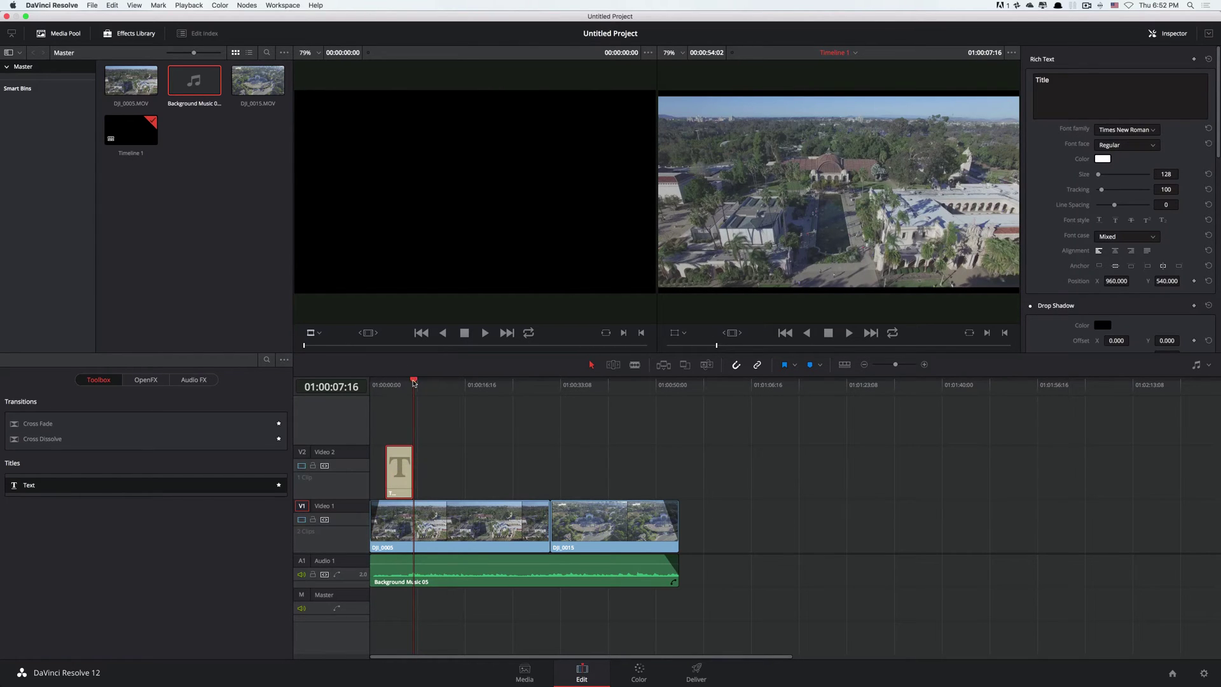
pyautogui.moveTo(414, 382); pyautogui.dragTo(397, 382)
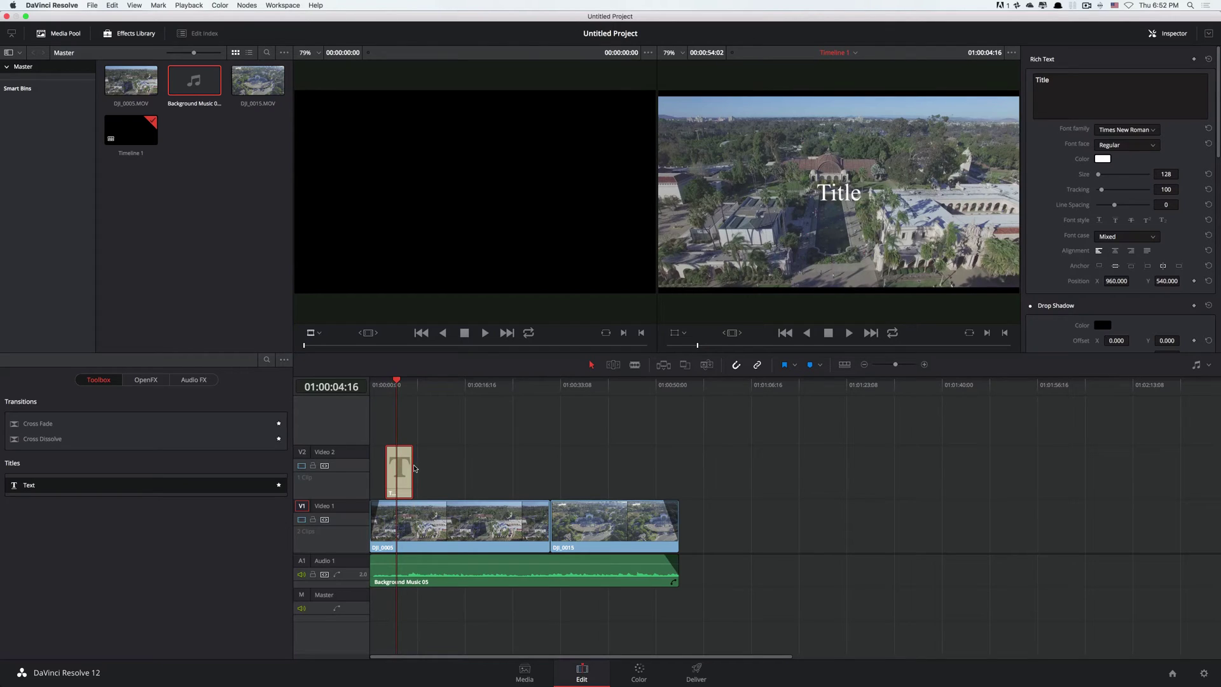
pyautogui.moveTo(412, 466); pyautogui.dragTo(436, 466)
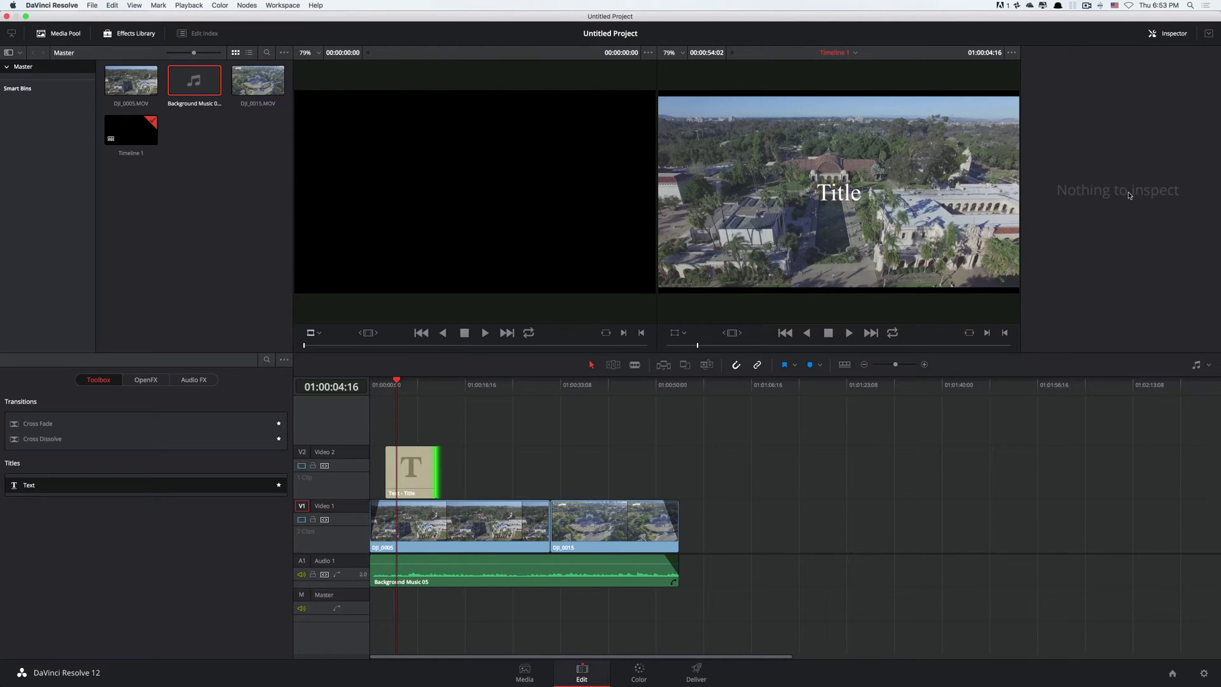
pyautogui.click(421, 467)
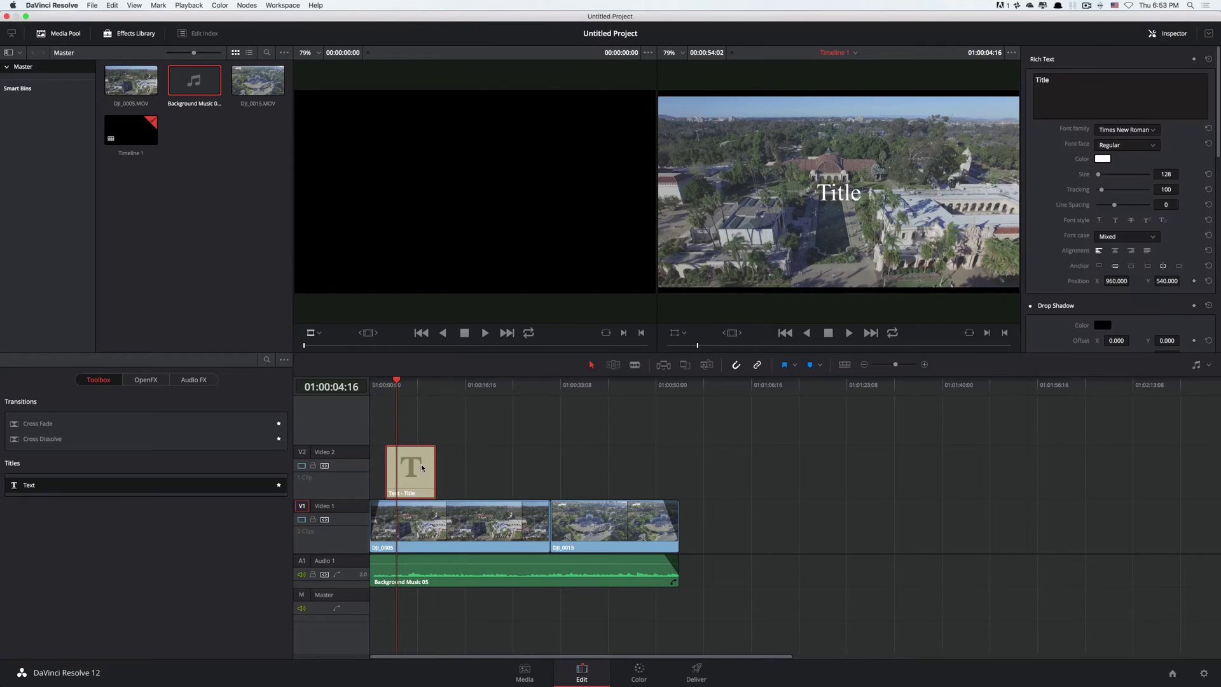
# - Change the title text to 'Balboa Park' with font size 36
pyautogui.click(1067, 97)
pyautogui.write('Balboa Park')
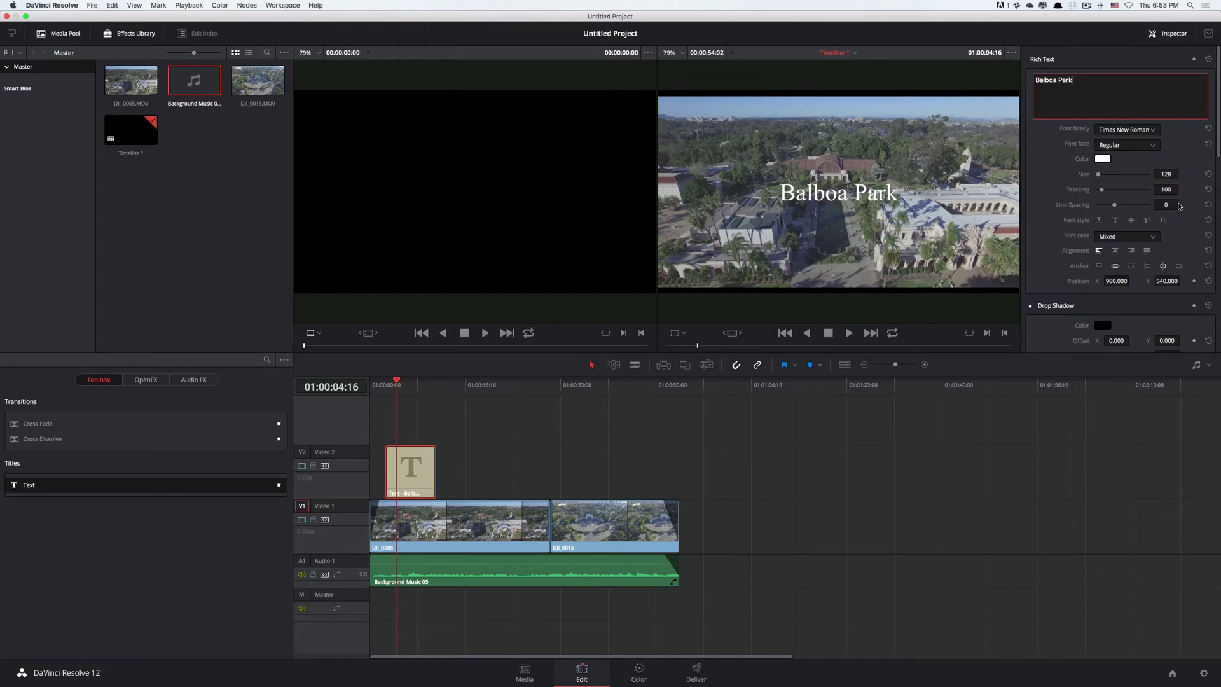
pyautogui.click(1168, 174)
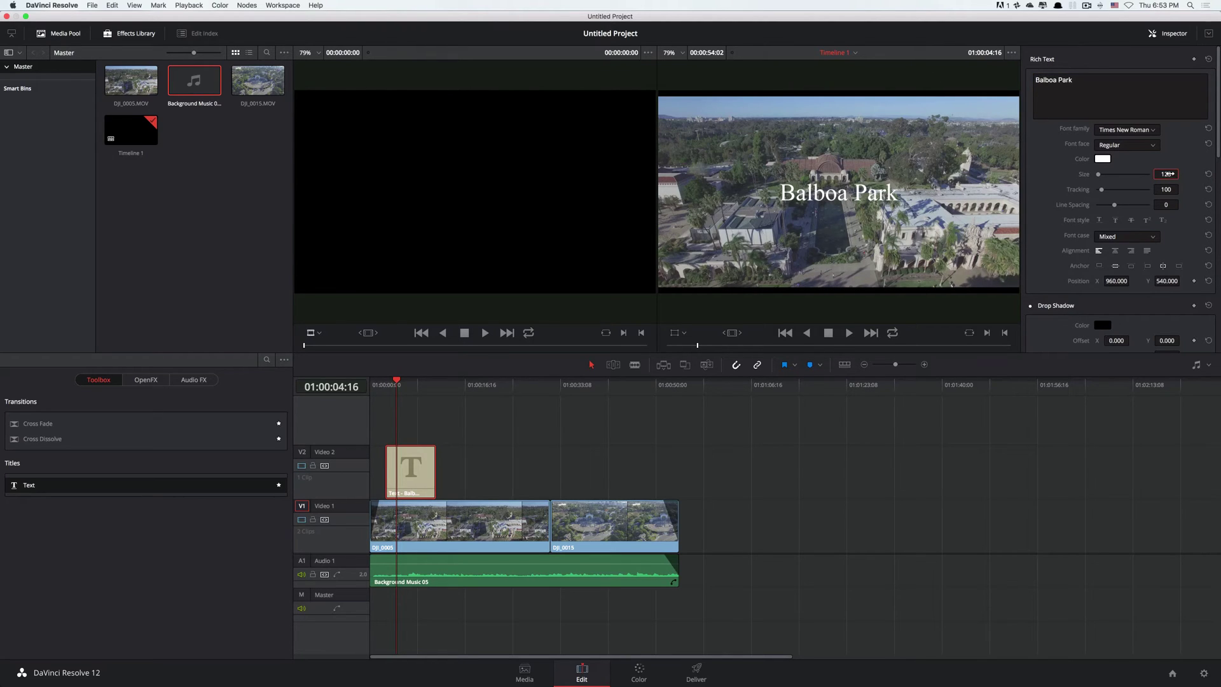
pyautogui.write('36')
pyautogui.press('Return')
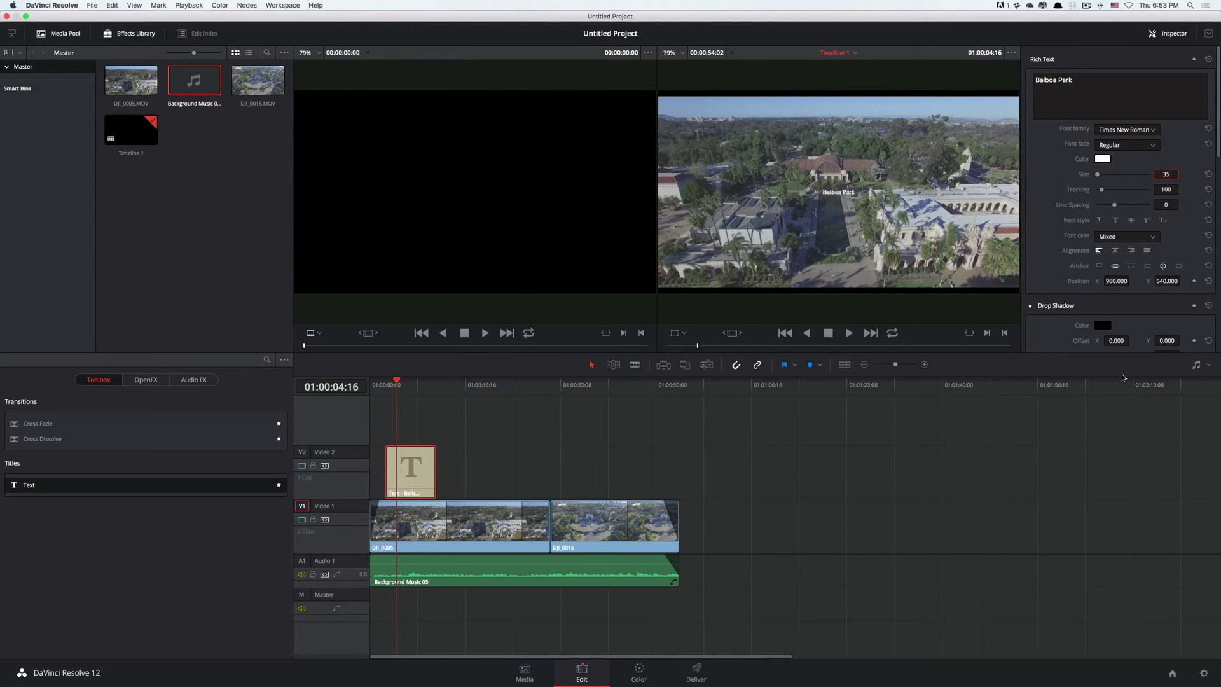
# - Give the title a 6/-4 drop shadow, keep the Regular face, and move it to the lower right
pyautogui.click(1116, 341)
pyautogui.write('6')
pyautogui.click(1163, 341)
pyautogui.write('-4')
pyautogui.press('Return')
pyautogui.click(1120, 146)
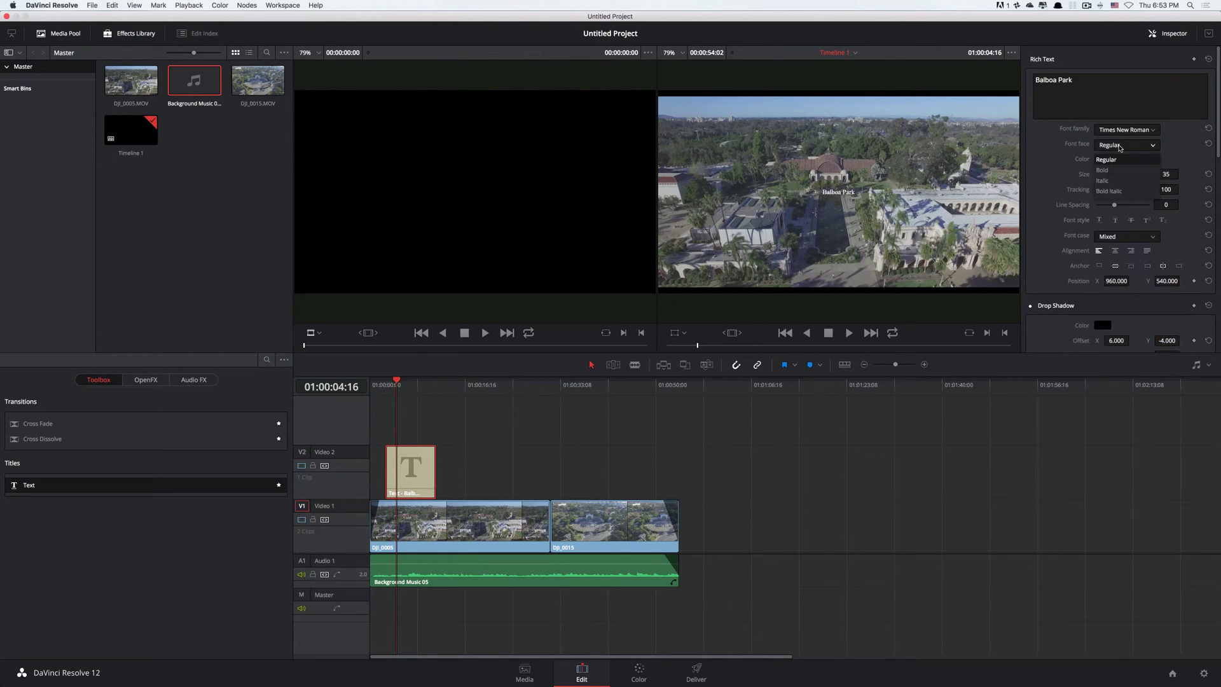
pyautogui.click(1049, 157)
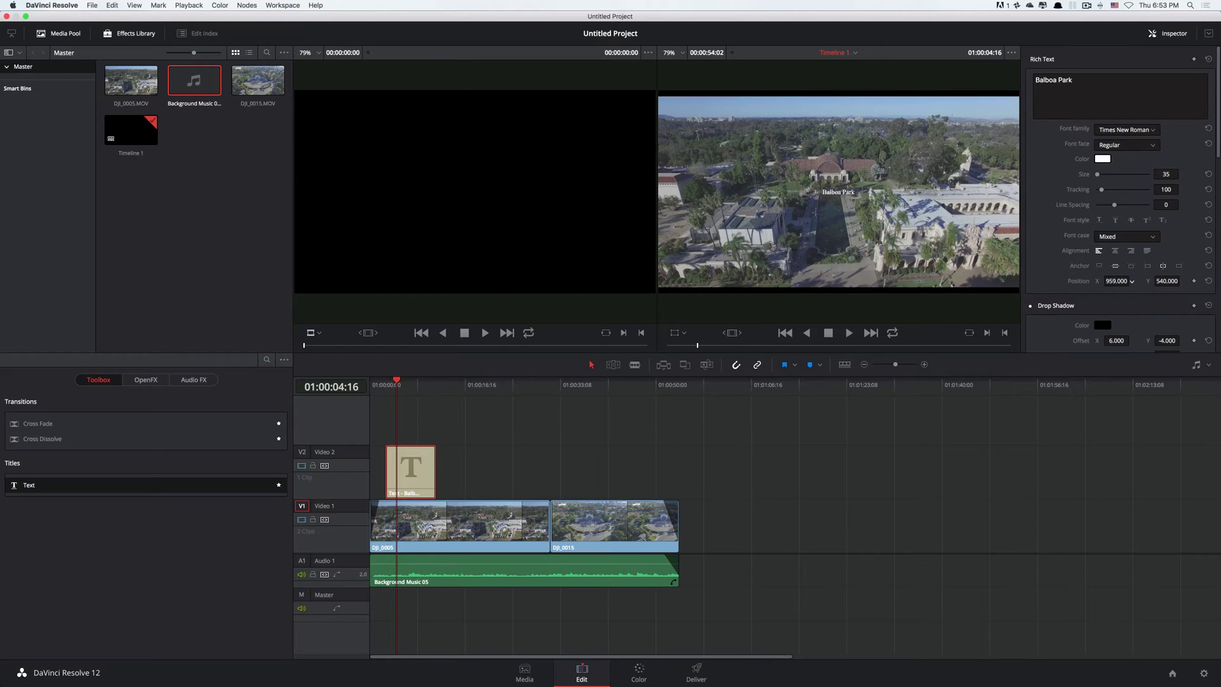
pyautogui.moveTo(1117, 281); pyautogui.dragTo(1154, 280)
pyautogui.moveTo(1131, 280); pyautogui.dragTo(952, 318)
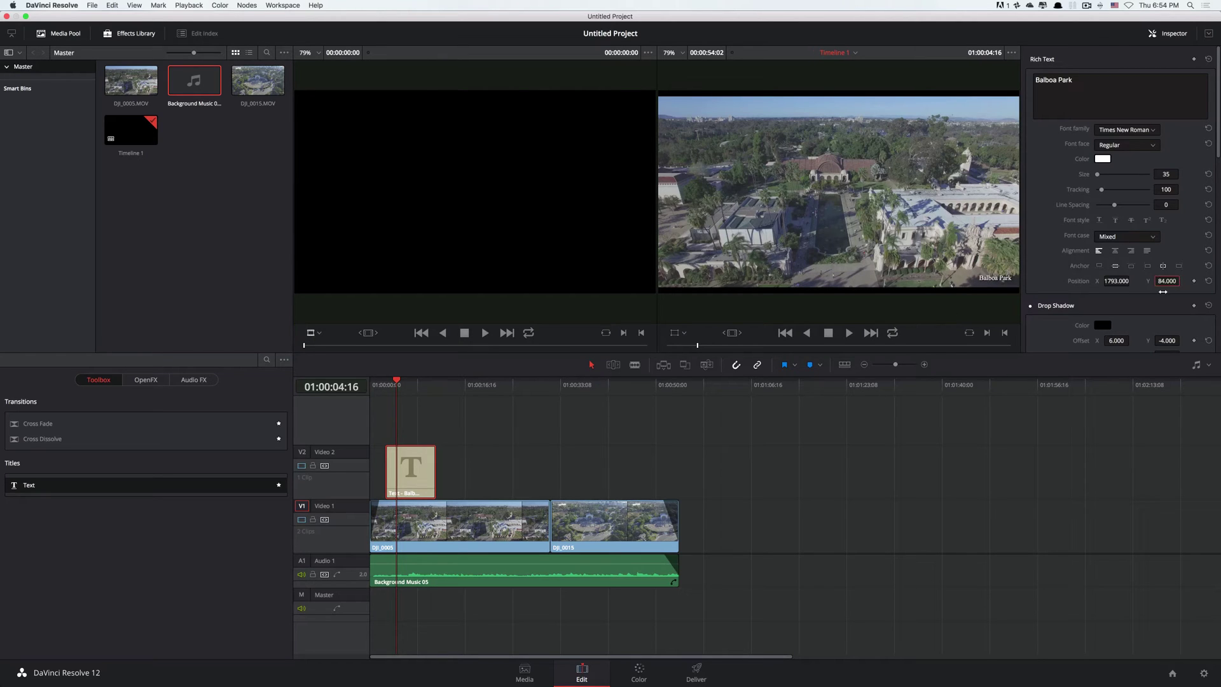
# - Play the titled edit from the start, then jump into DJI_0015 and play it to the end
pyautogui.click(785, 333)
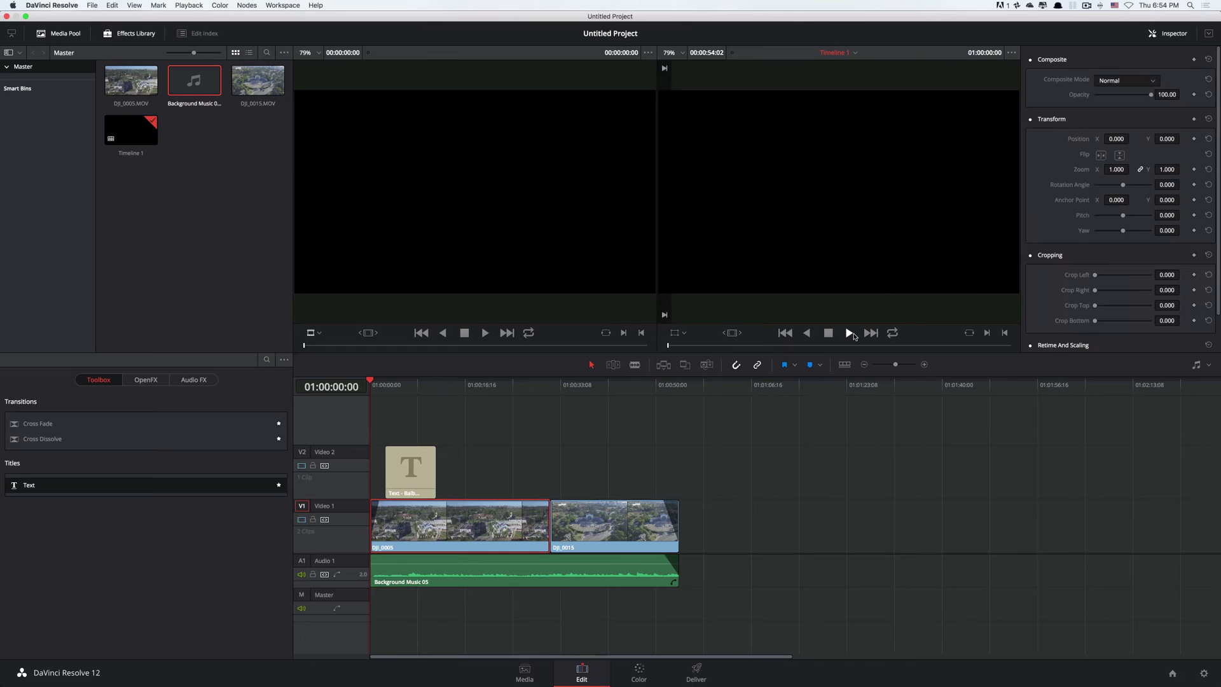
pyautogui.click(850, 332)
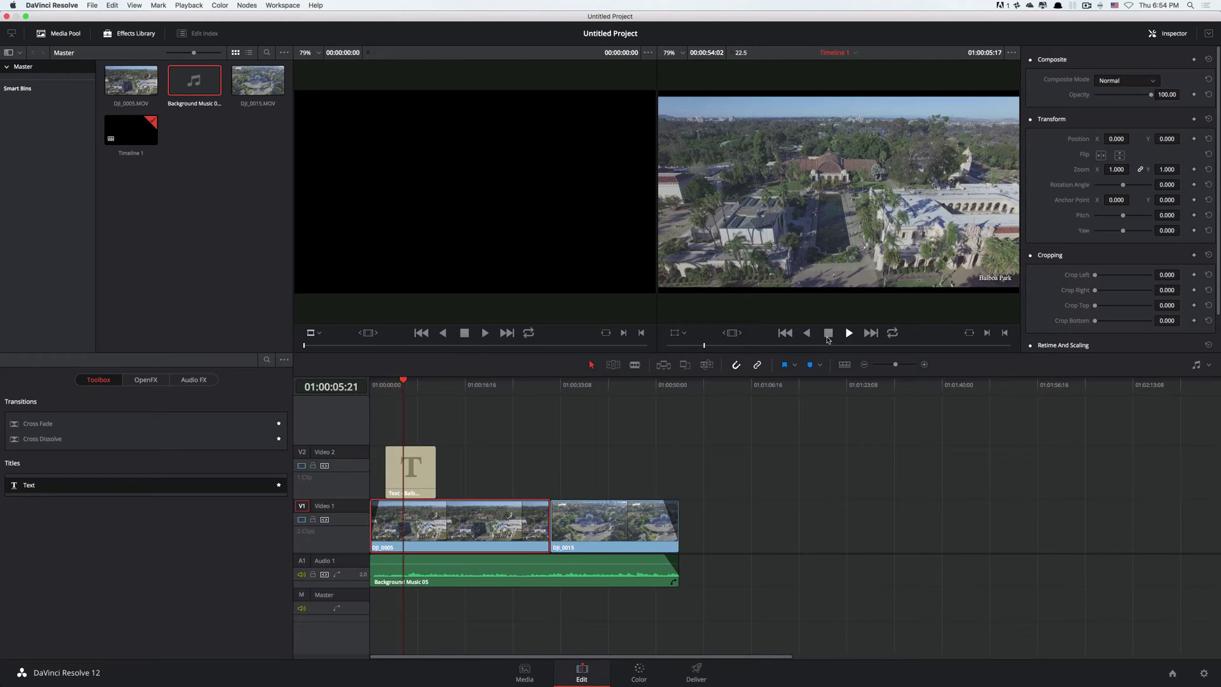
pyautogui.click(634, 389)
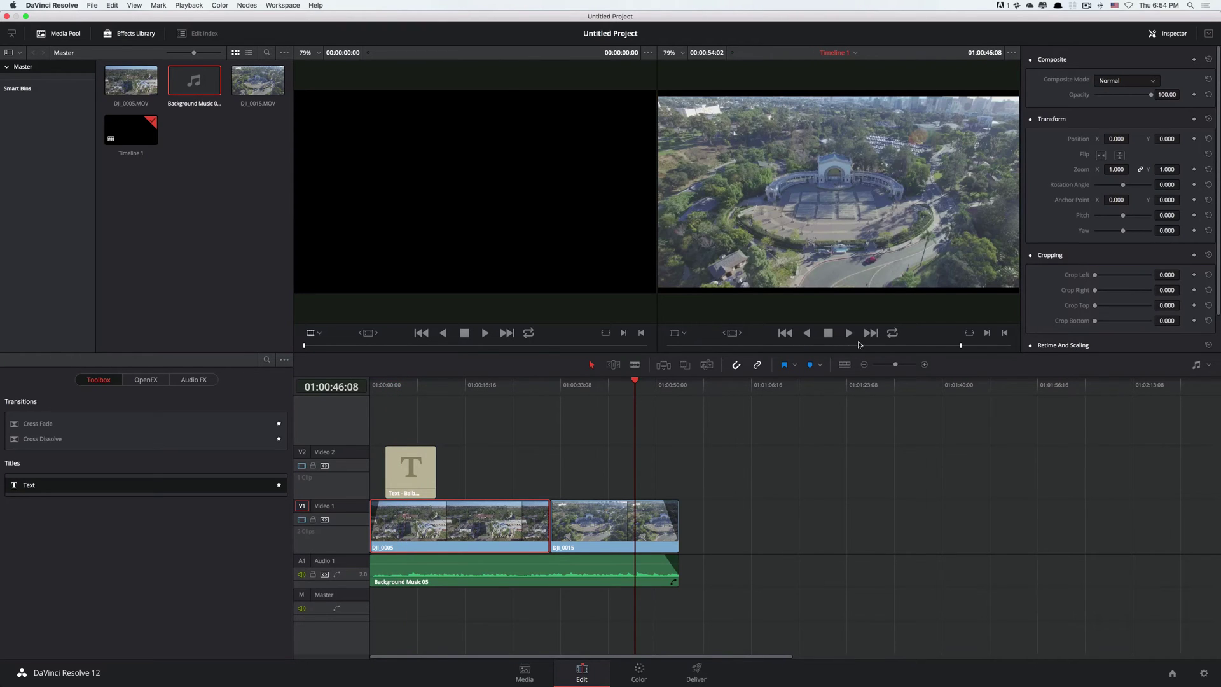
pyautogui.click(852, 335)
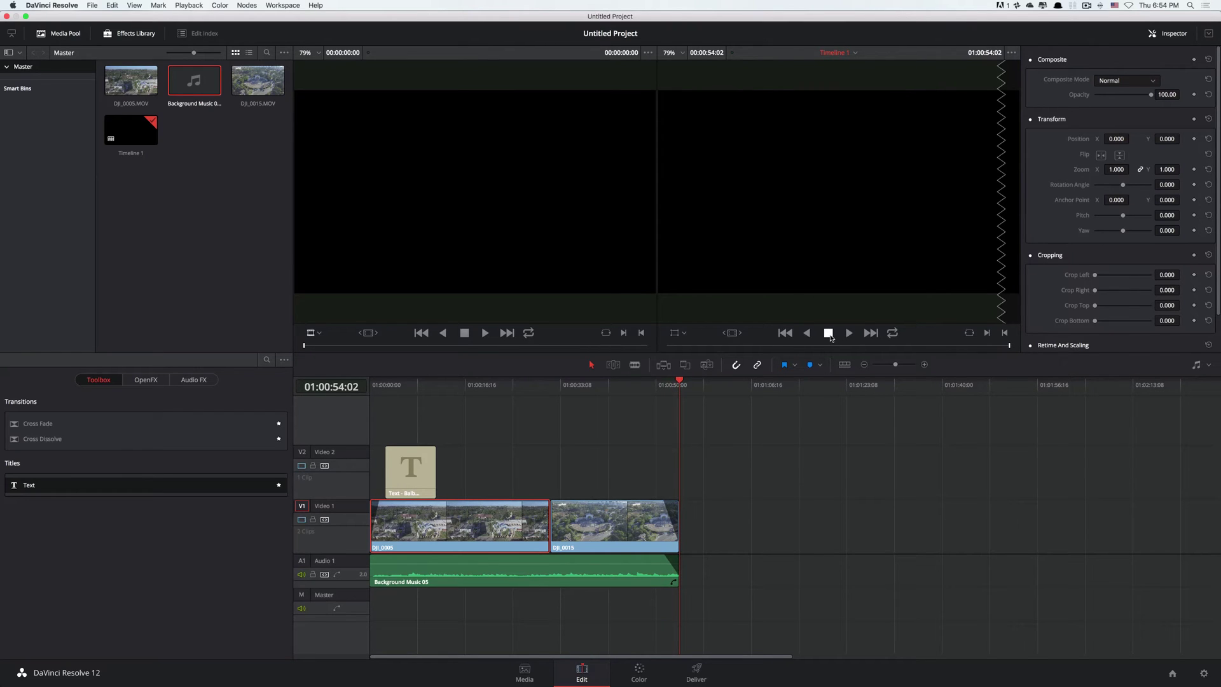
# - On the Color page, select the first drone clip, apply Auto Balance, then undo it
pyautogui.click(638, 675)
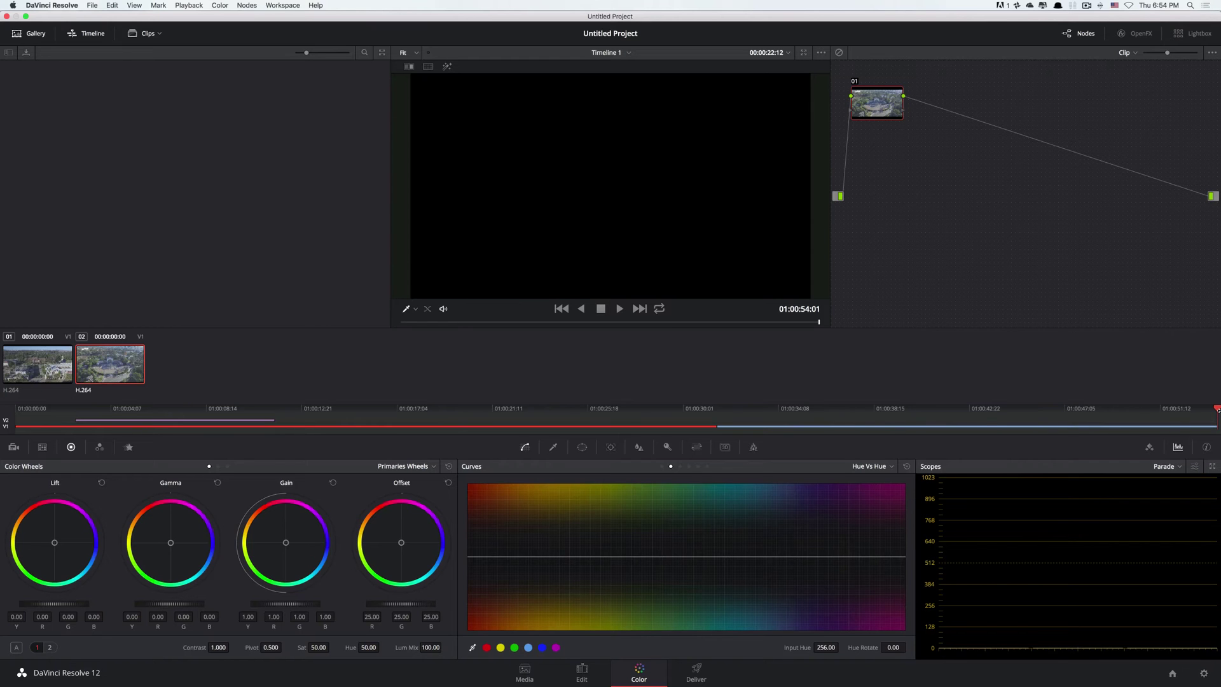
pyautogui.click(386, 408)
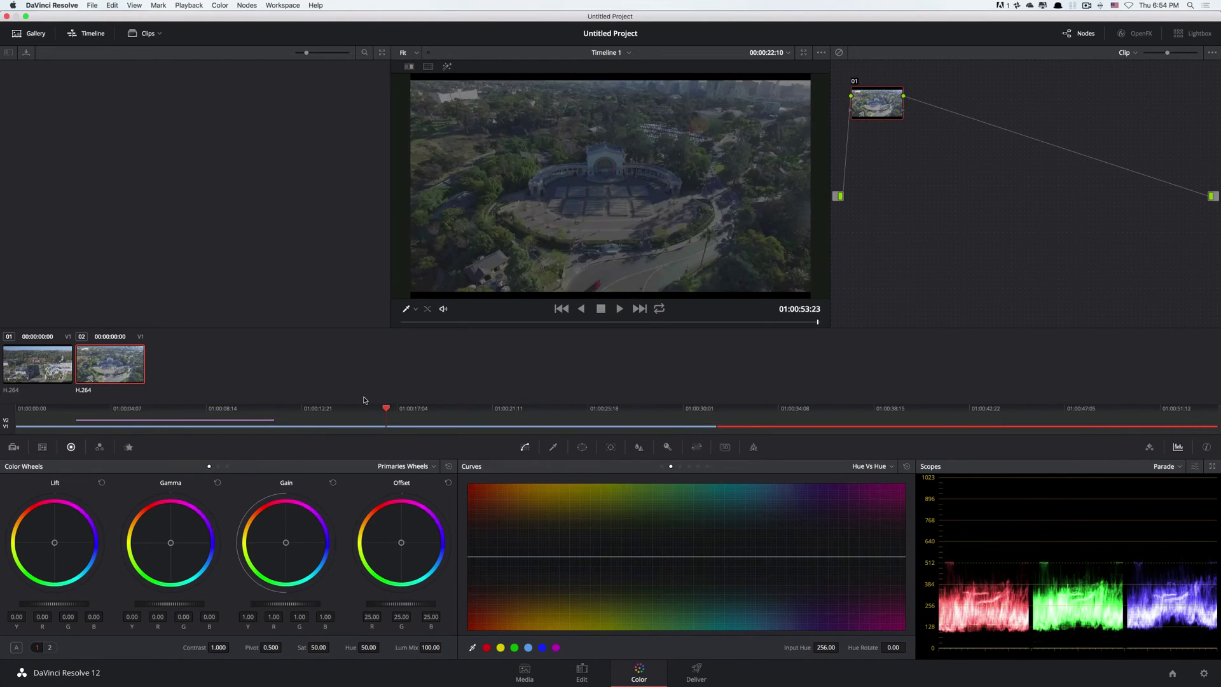
pyautogui.click(334, 408)
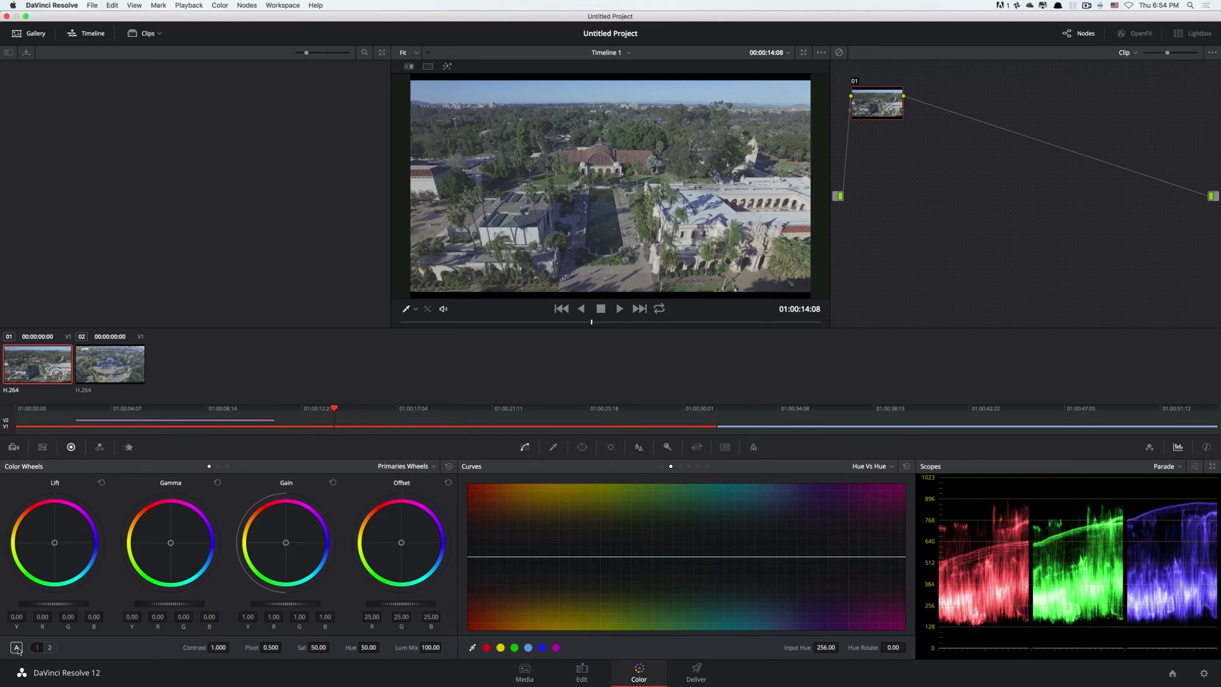
pyautogui.click(17, 647)
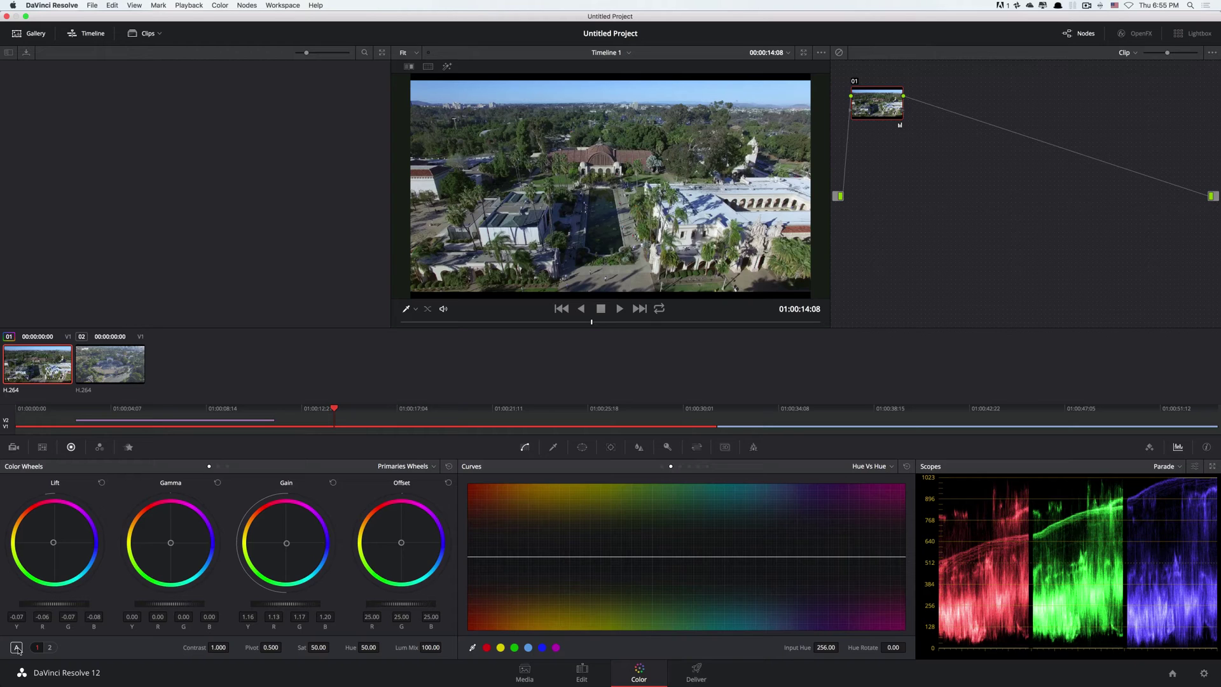
pyautogui.press('super+z')
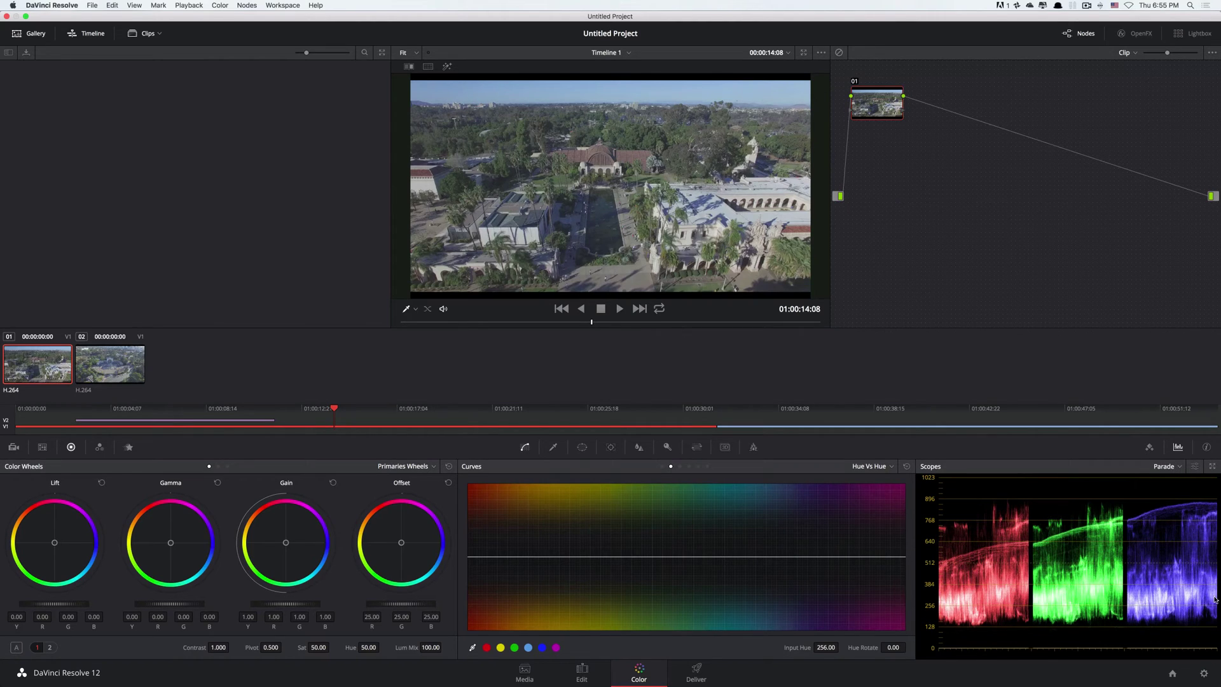
# - Cycle the scope through Waveform, Vectorscope and RGB Histogram, then return to RGB Parade
pyautogui.click(1181, 472)
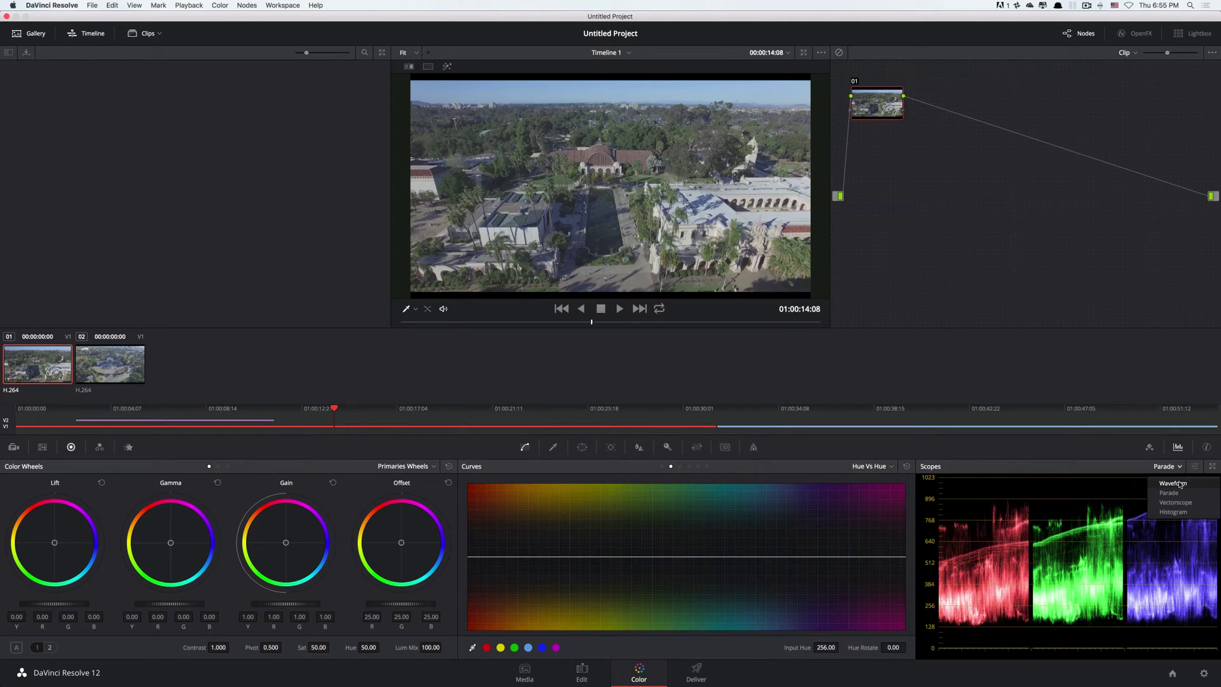
pyautogui.click(1180, 483)
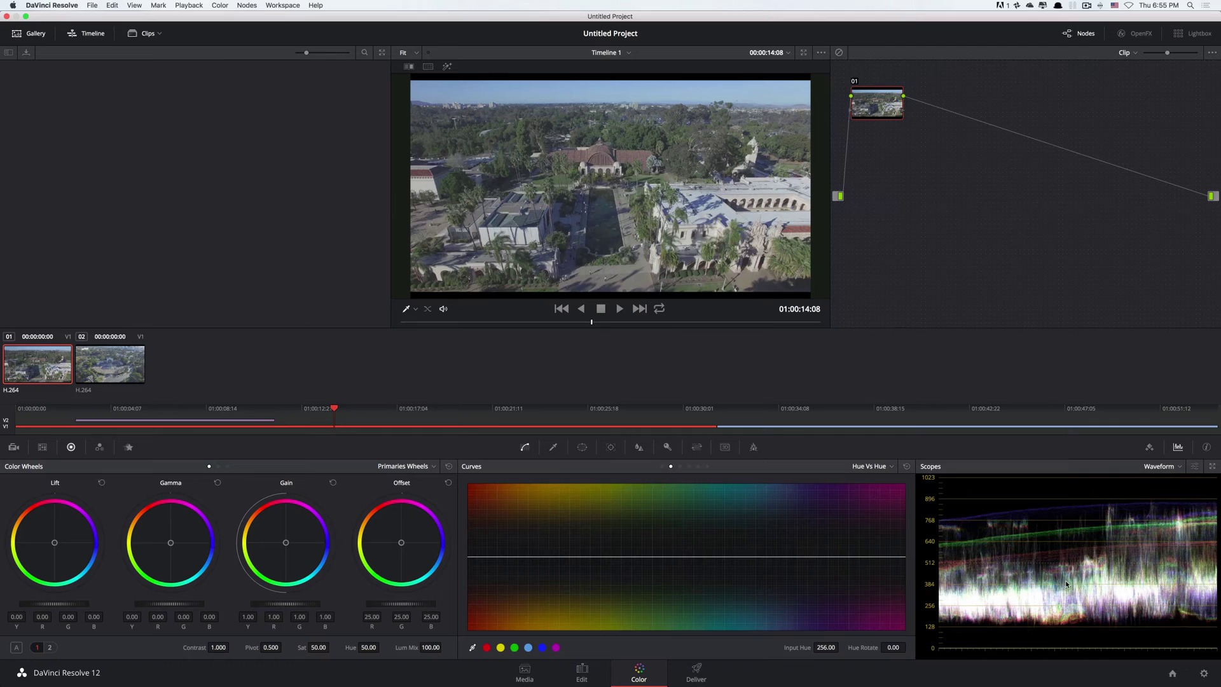
pyautogui.click(1168, 472)
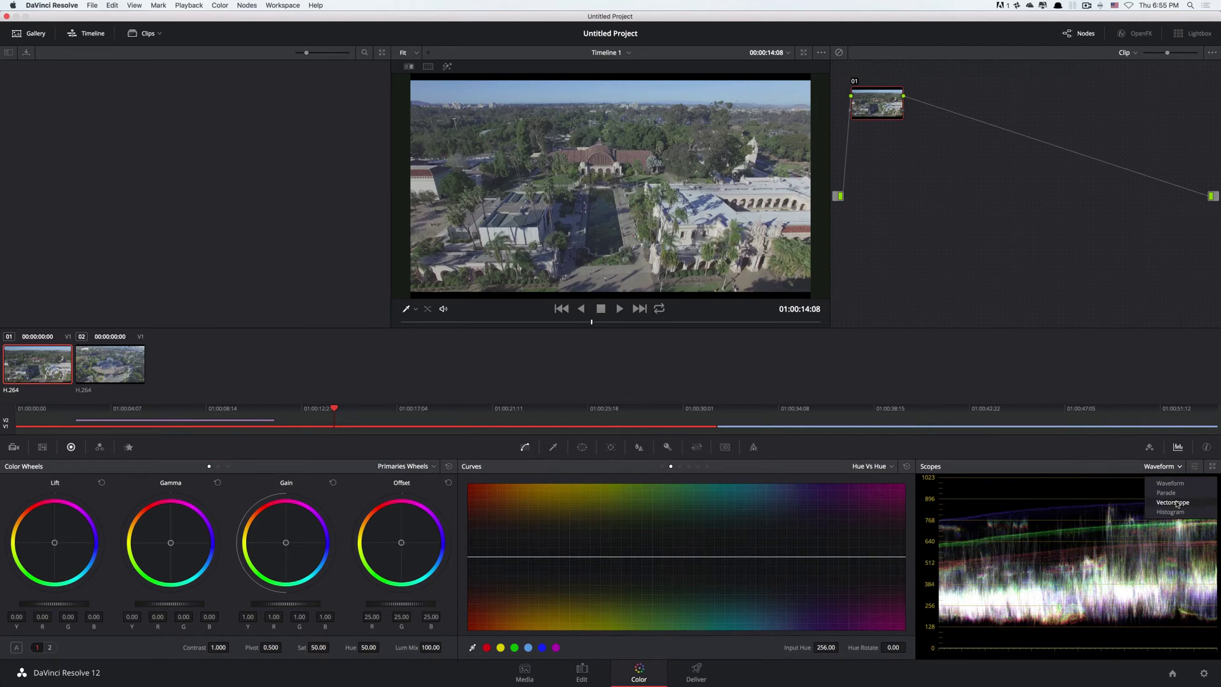
pyautogui.click(1172, 503)
pyautogui.click(1167, 471)
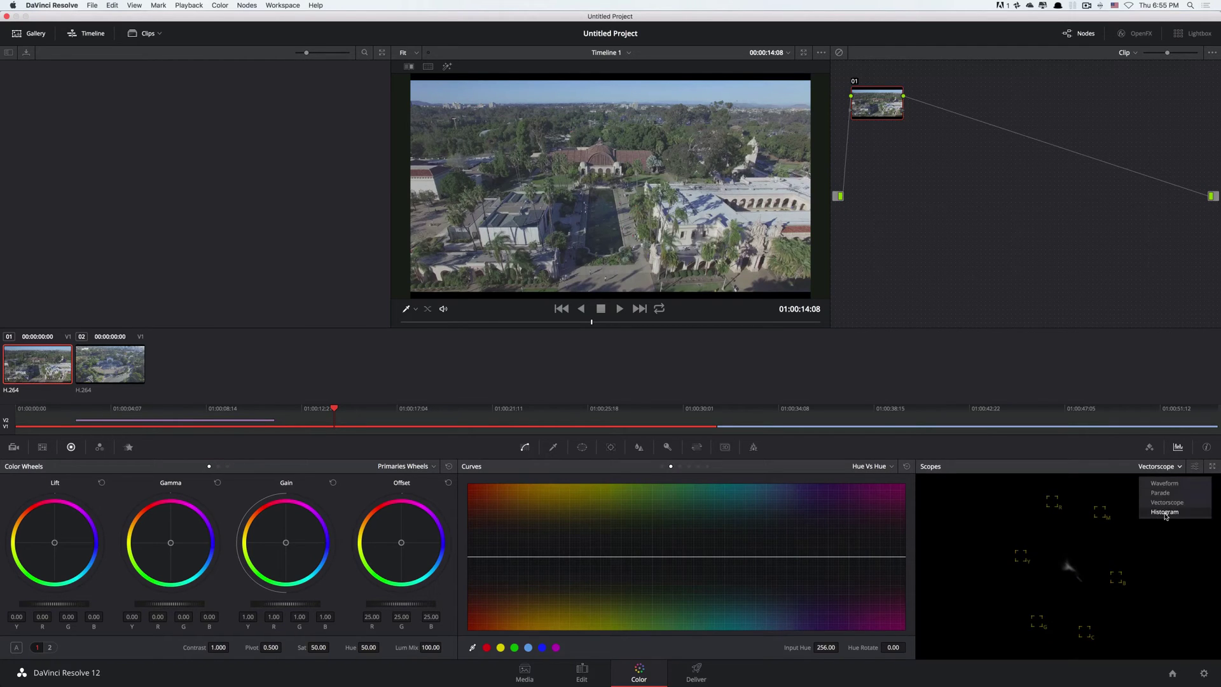
pyautogui.click(1162, 513)
pyautogui.click(1167, 472)
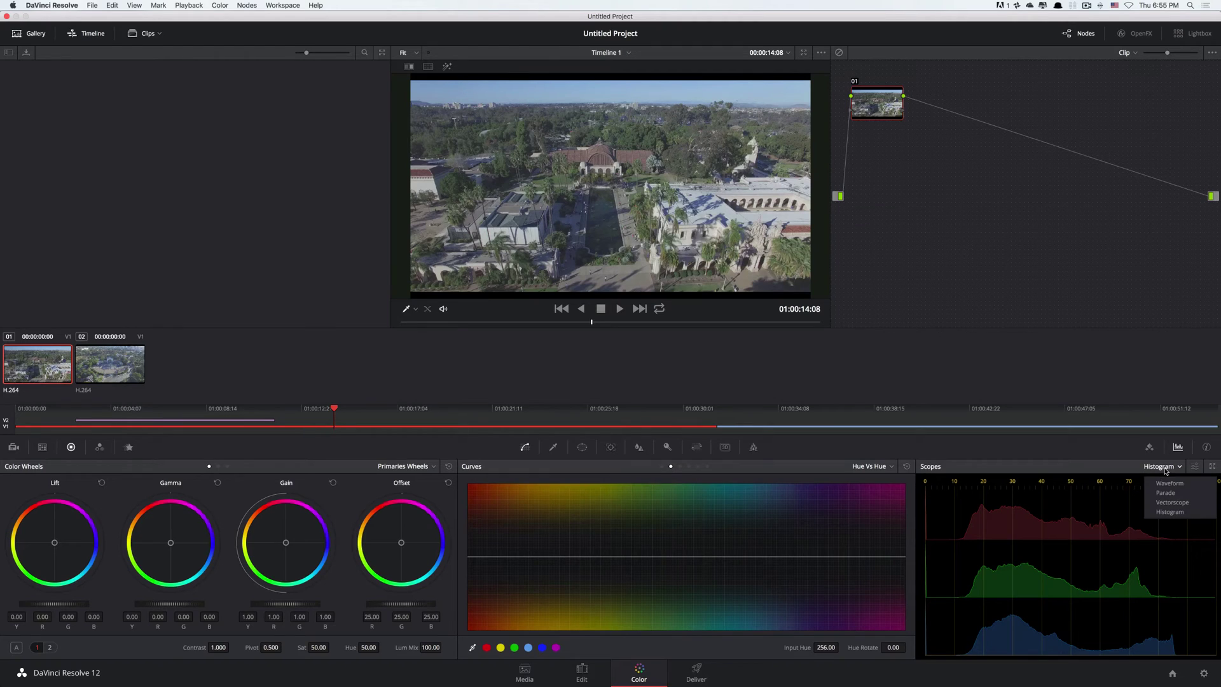
pyautogui.click(1166, 492)
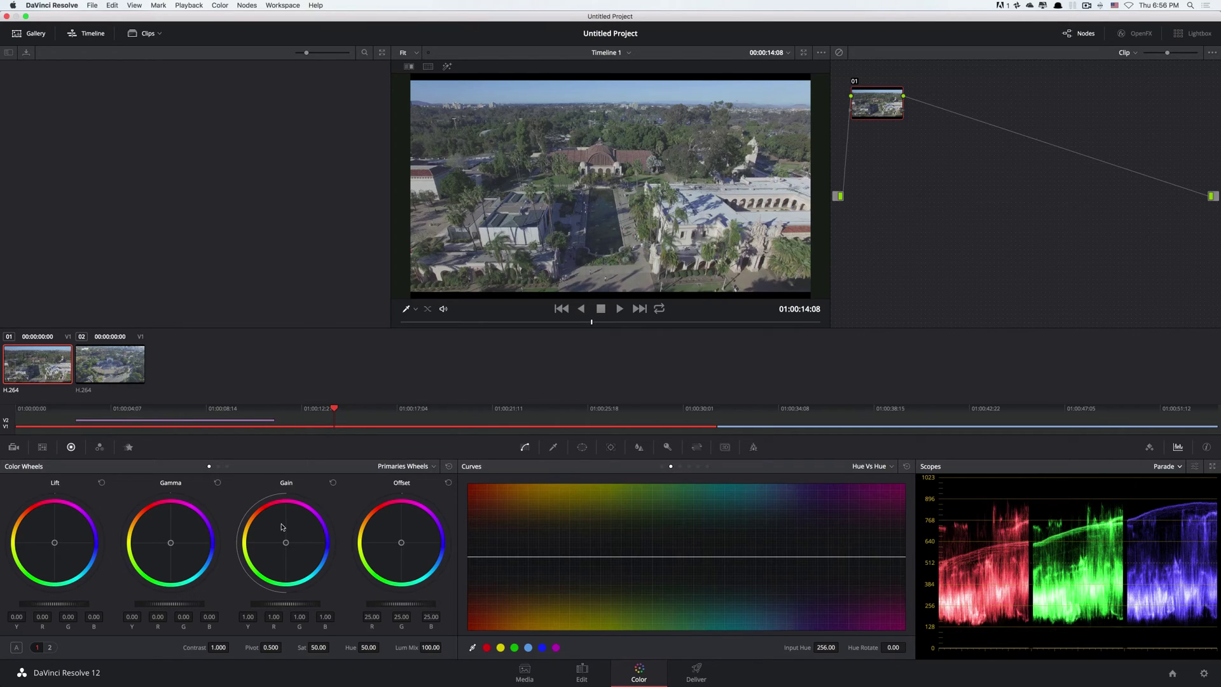
# - Try the Primaries Bars layout, switch to Log wheels, and reopen the wheel-mode list
pyautogui.click(430, 468)
pyautogui.click(426, 491)
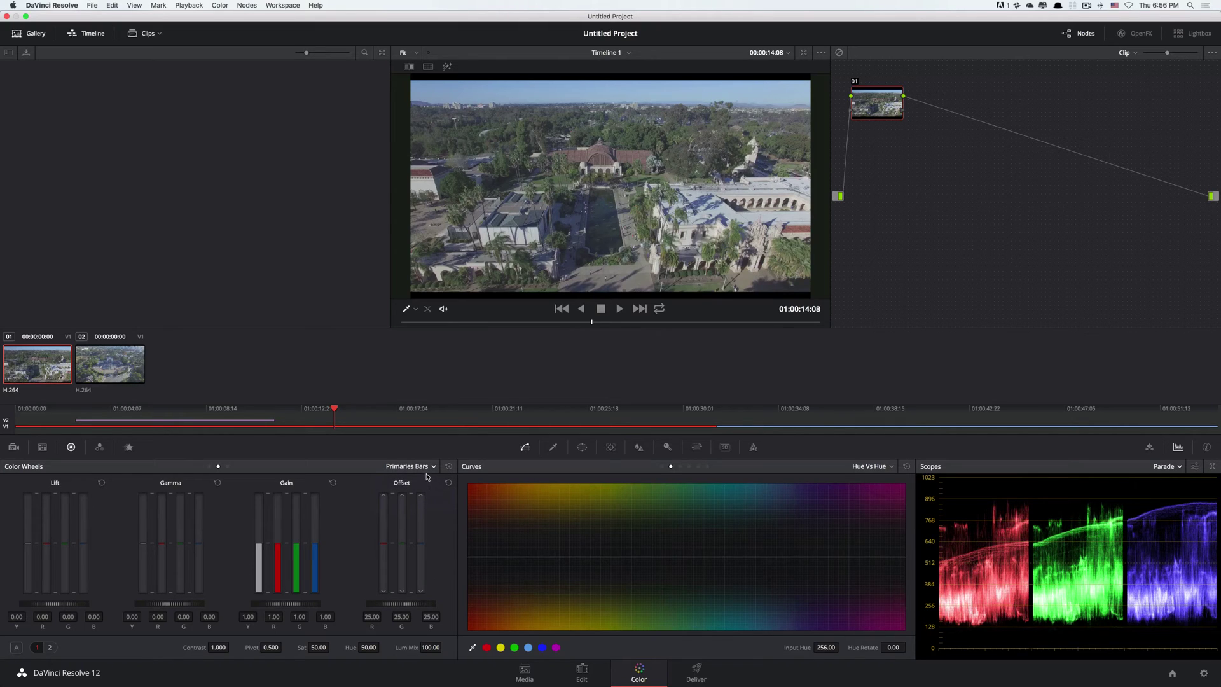
pyautogui.click(426, 468)
pyautogui.click(418, 500)
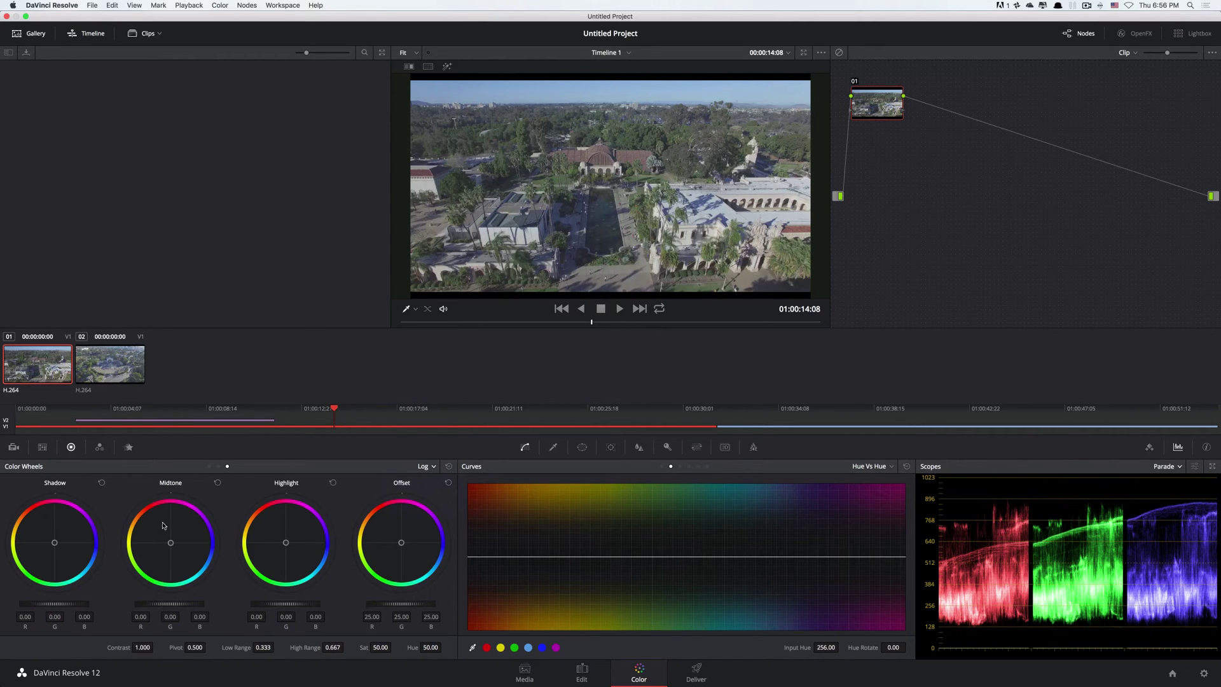
pyautogui.click(428, 466)
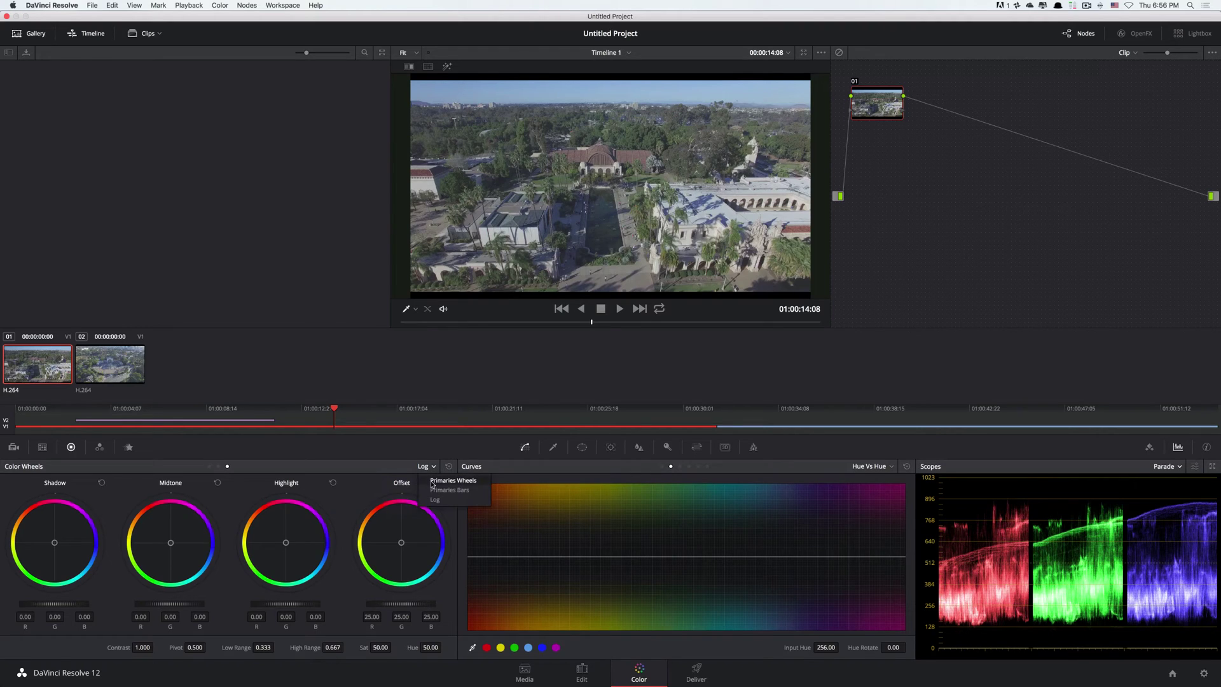
# - On the Primaries Wheels, lower the first clip's Lift to -0.07 and raise Gain to 1.16
pyautogui.click(432, 481)
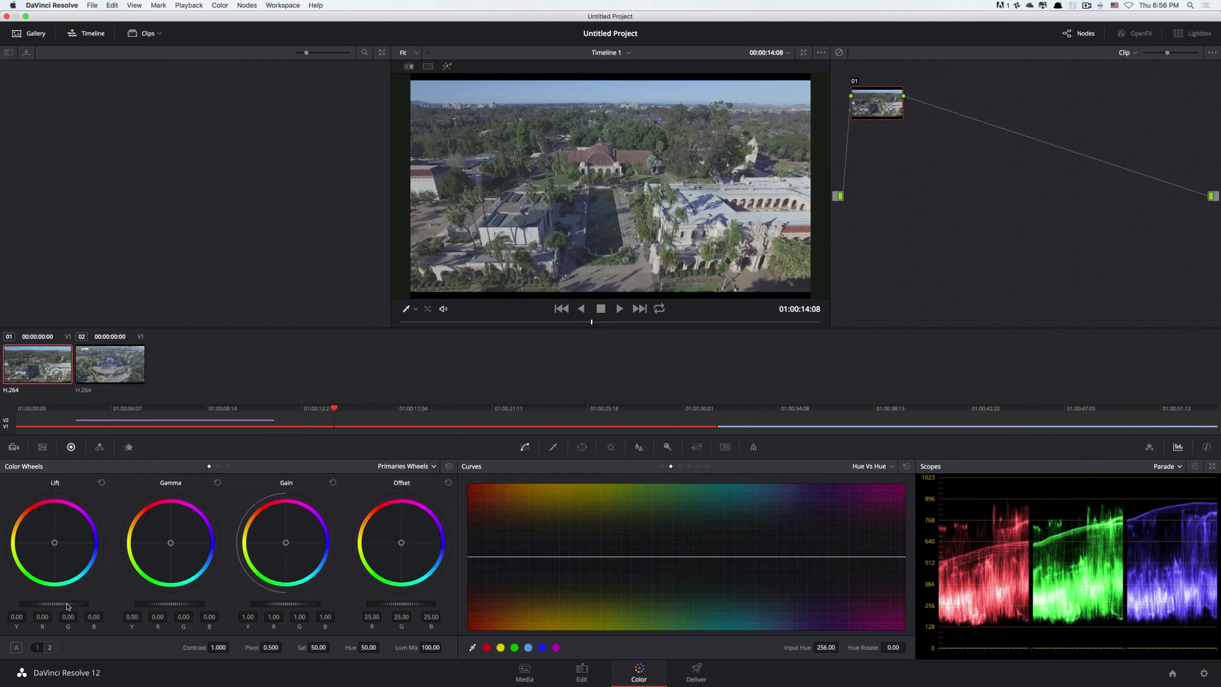
pyautogui.moveTo(67, 606); pyautogui.dragTo(2, 601)
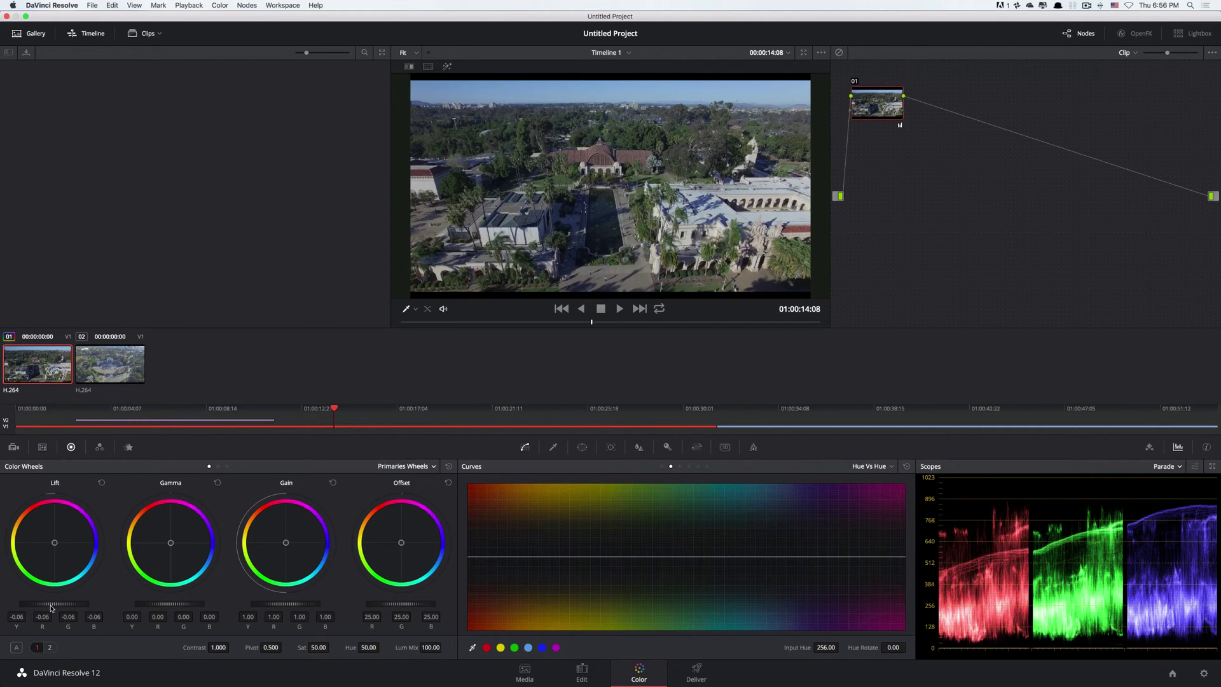
pyautogui.moveTo(35, 607); pyautogui.dragTo(35, 607)
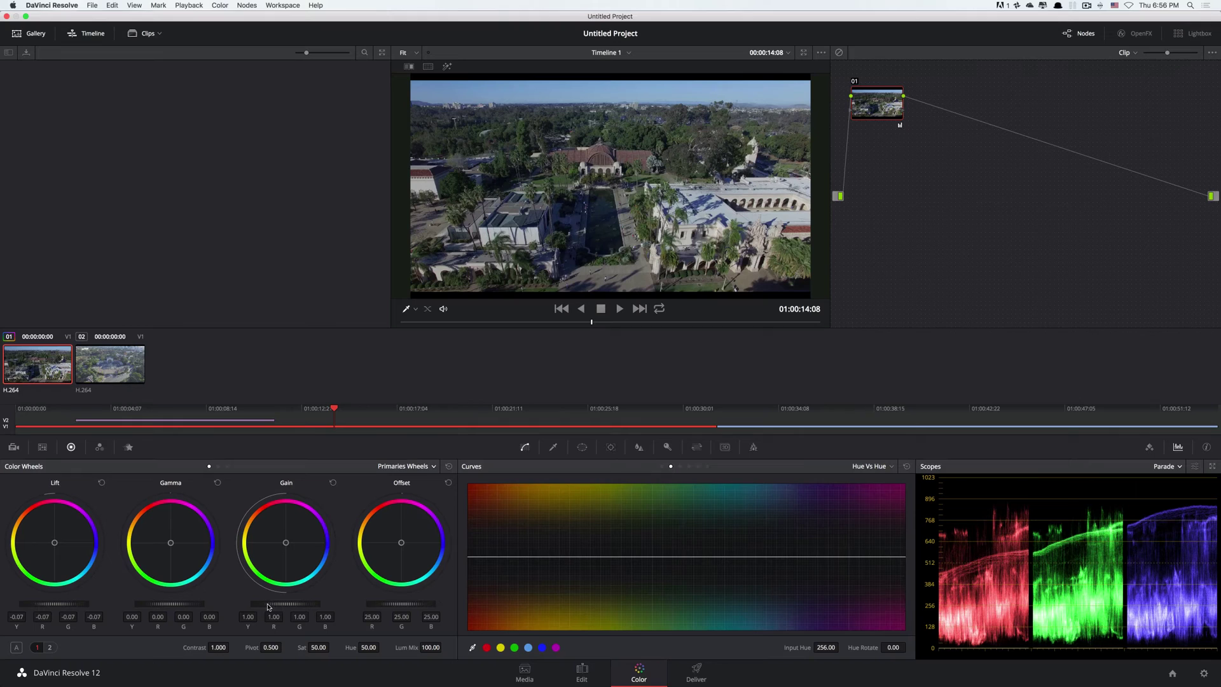
pyautogui.moveTo(265, 608); pyautogui.dragTo(358, 588)
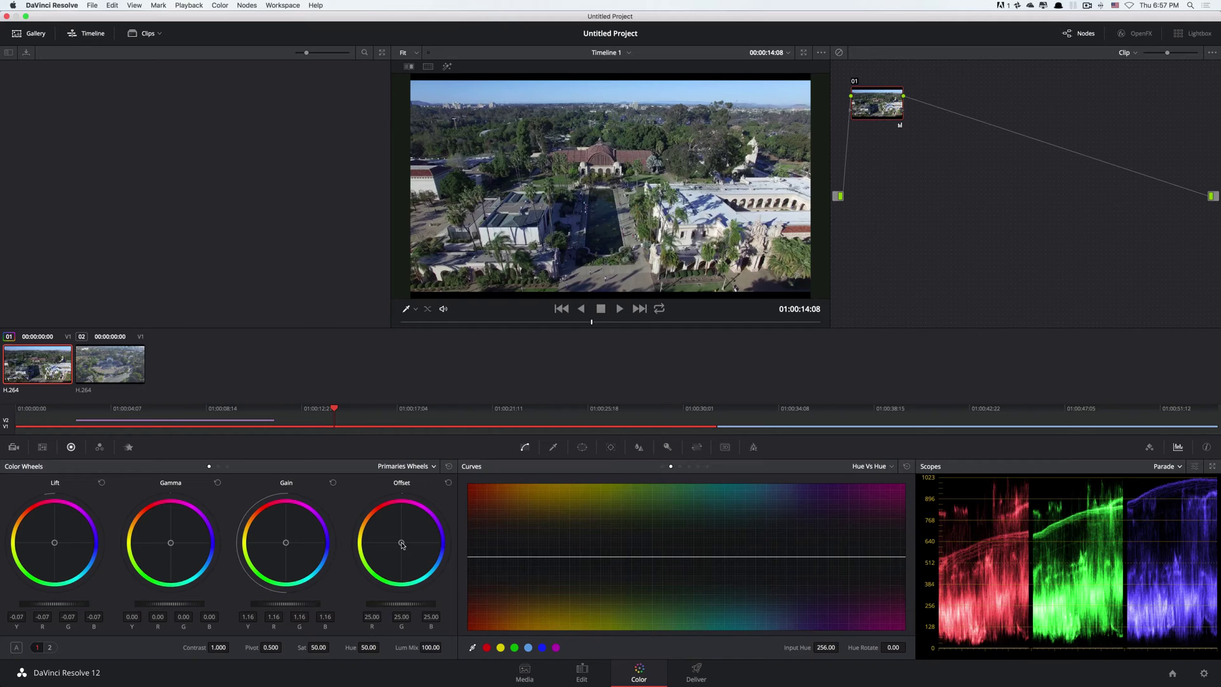
# - Try strong orange and blue Offset shifts, then settle on a slight warm 27.22/22.86/18.45
pyautogui.moveTo(401, 545); pyautogui.dragTo(381, 517)
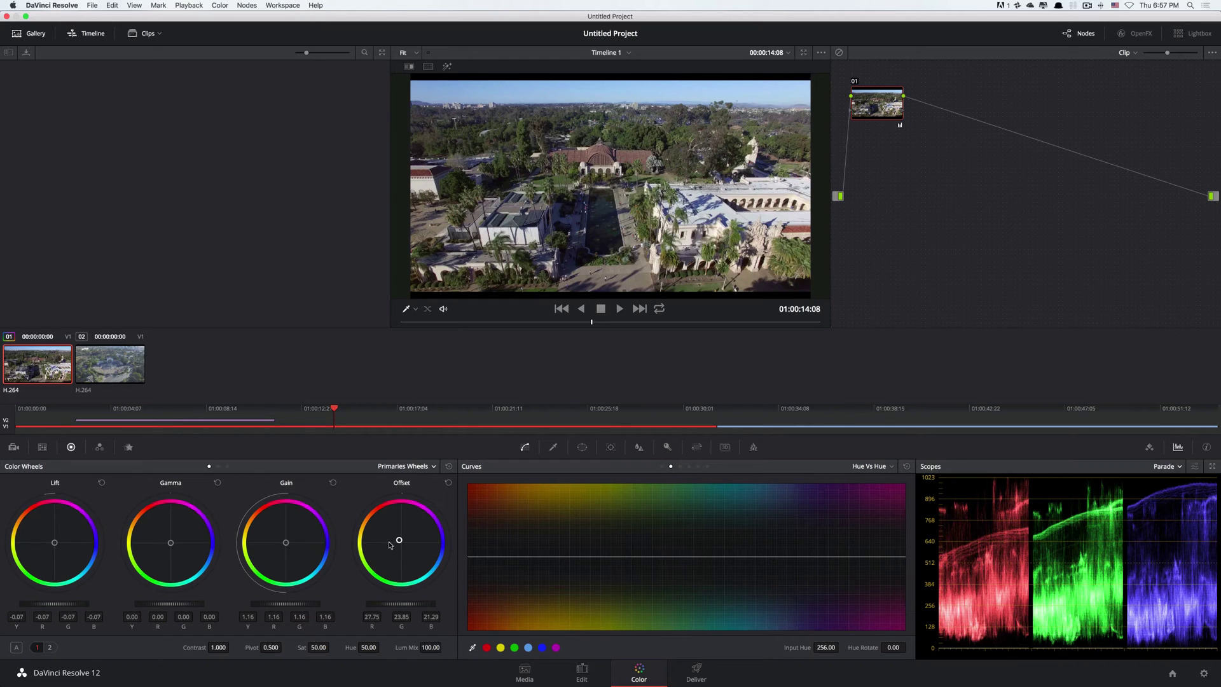
pyautogui.moveTo(399, 541); pyautogui.dragTo(379, 516)
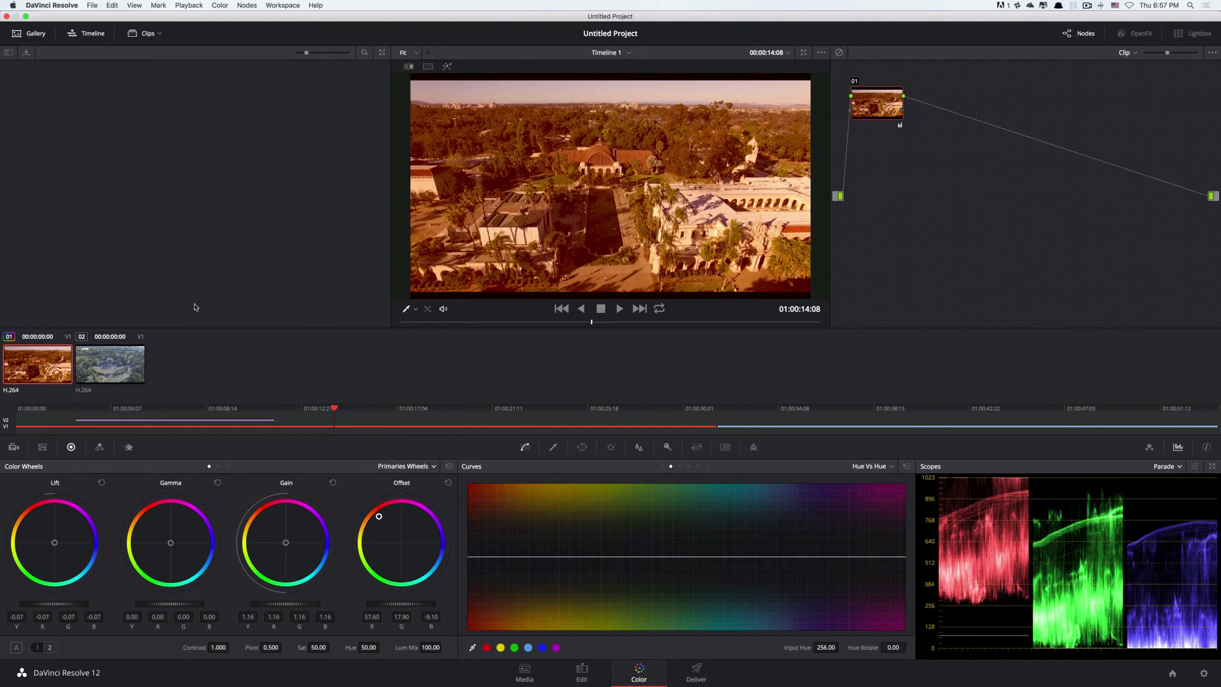
pyautogui.moveTo(379, 516); pyautogui.dragTo(398, 540)
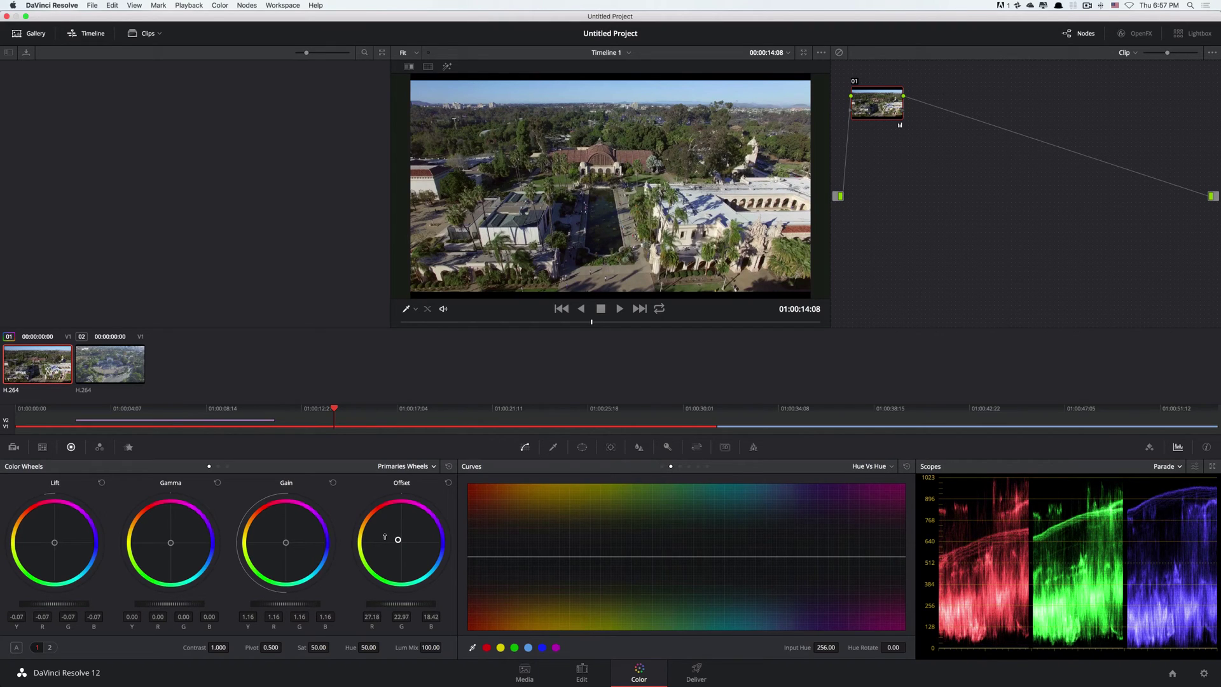
pyautogui.moveTo(385, 536); pyautogui.dragTo(384, 537)
# - Raise the first clip's contrast to 1.100 and set saturation to 60
pyautogui.moveTo(219, 647); pyautogui.dragTo(220, 647)
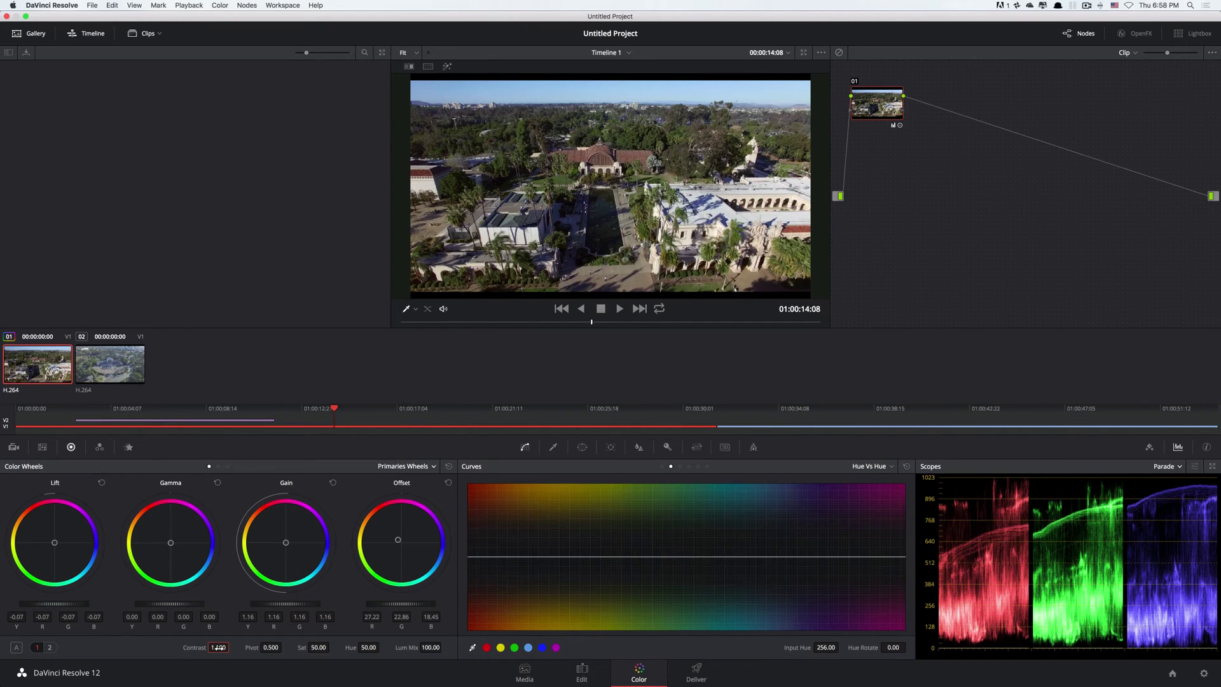
pyautogui.click(325, 648)
pyautogui.write('60')
pyautogui.press('Return')
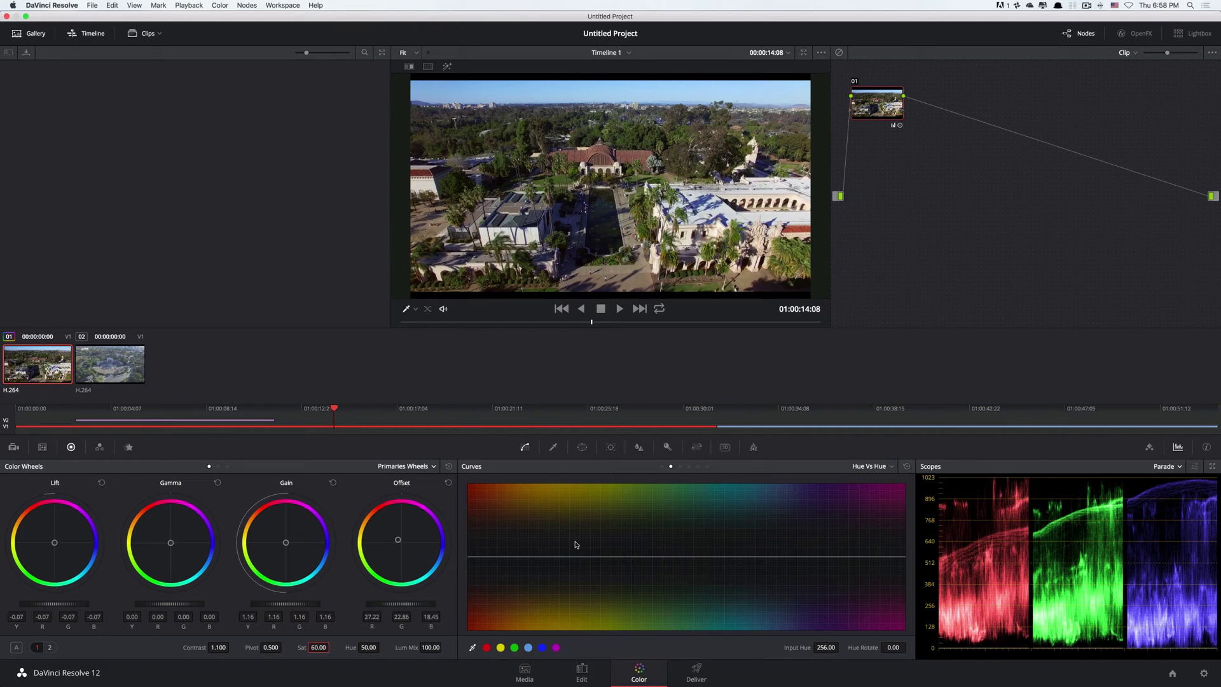
# - Browse through the curve types, then return to the unadjusted Custom curves
pyautogui.click(662, 468)
pyautogui.click(670, 467)
pyautogui.click(680, 468)
pyautogui.click(689, 467)
pyautogui.click(697, 467)
pyautogui.click(707, 468)
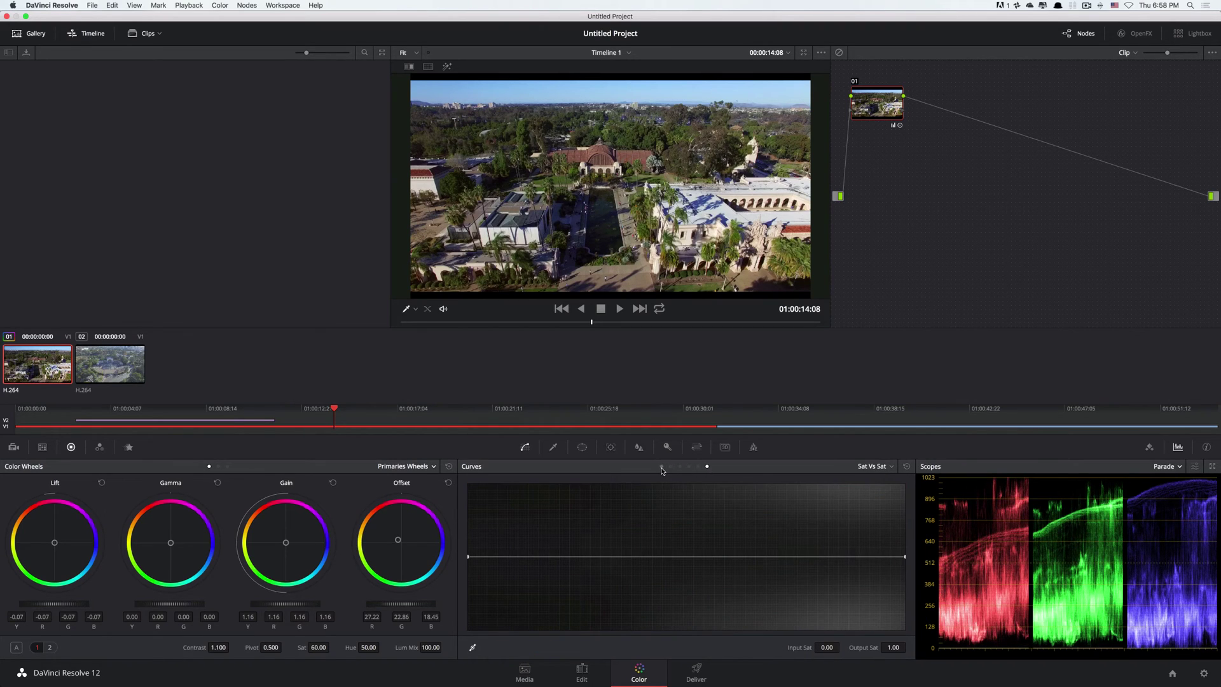
pyautogui.click(662, 467)
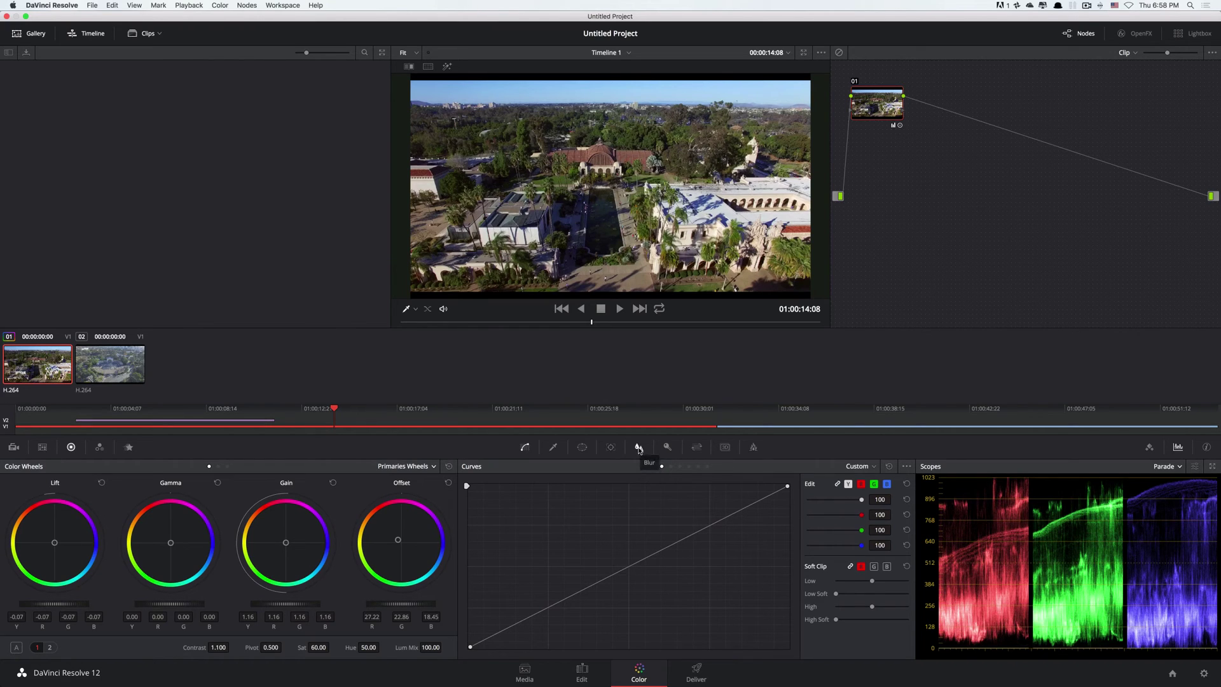
# - Switch the Blur palette to Sharpen mode and set the Sharpen Radius to 0.45
pyautogui.click(639, 449)
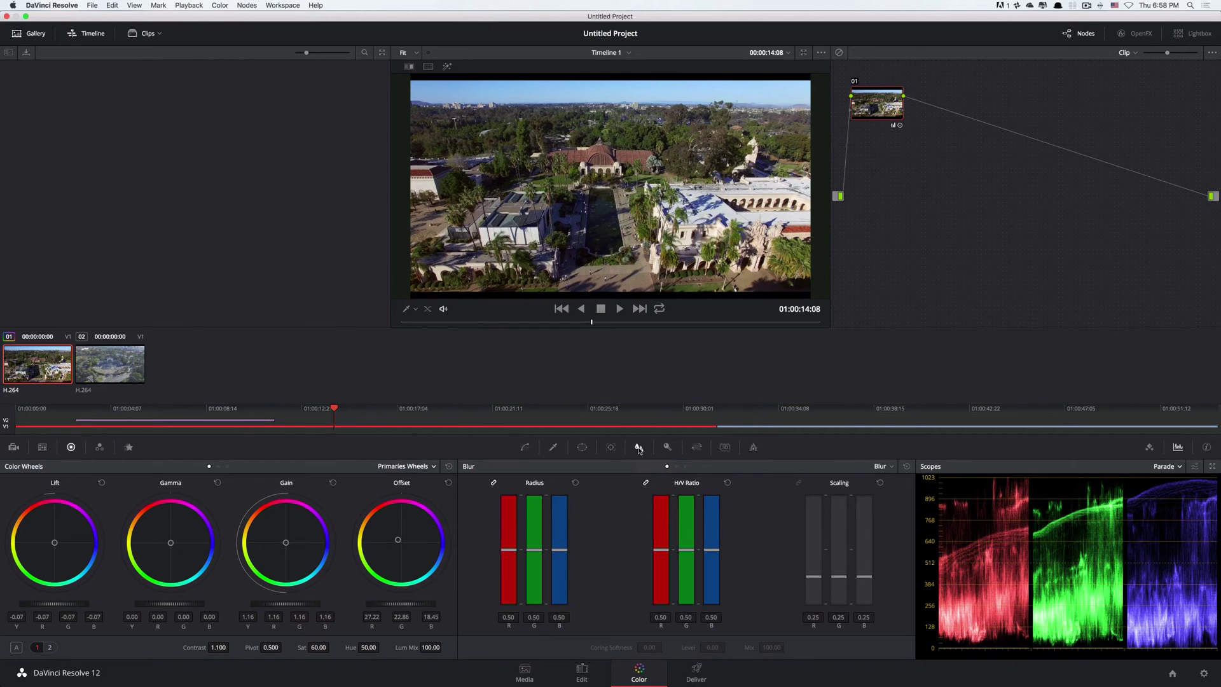
pyautogui.click(884, 466)
pyautogui.click(898, 490)
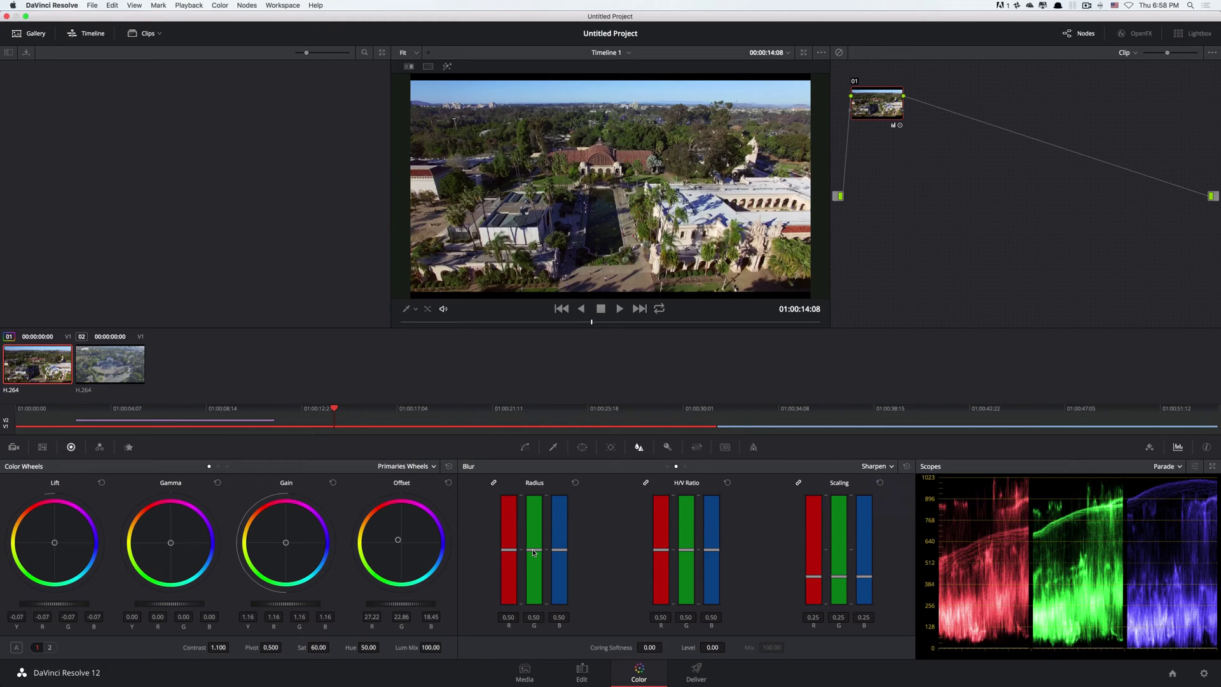
pyautogui.moveTo(533, 553)
pyautogui.mouseDown()
pyautogui.moveTo(533, 605)
pyautogui.moveTo(525, 493)
pyautogui.moveTo(524, 562)
pyautogui.mouseUp()
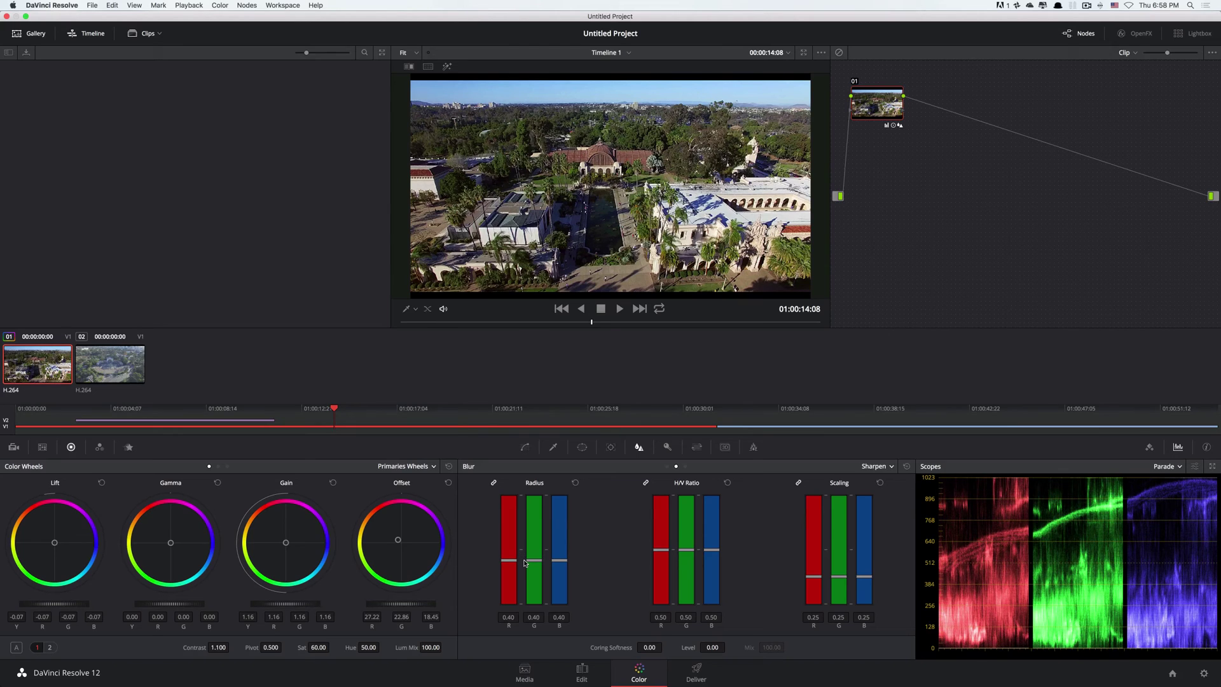
pyautogui.moveTo(524, 563); pyautogui.dragTo(522, 558)
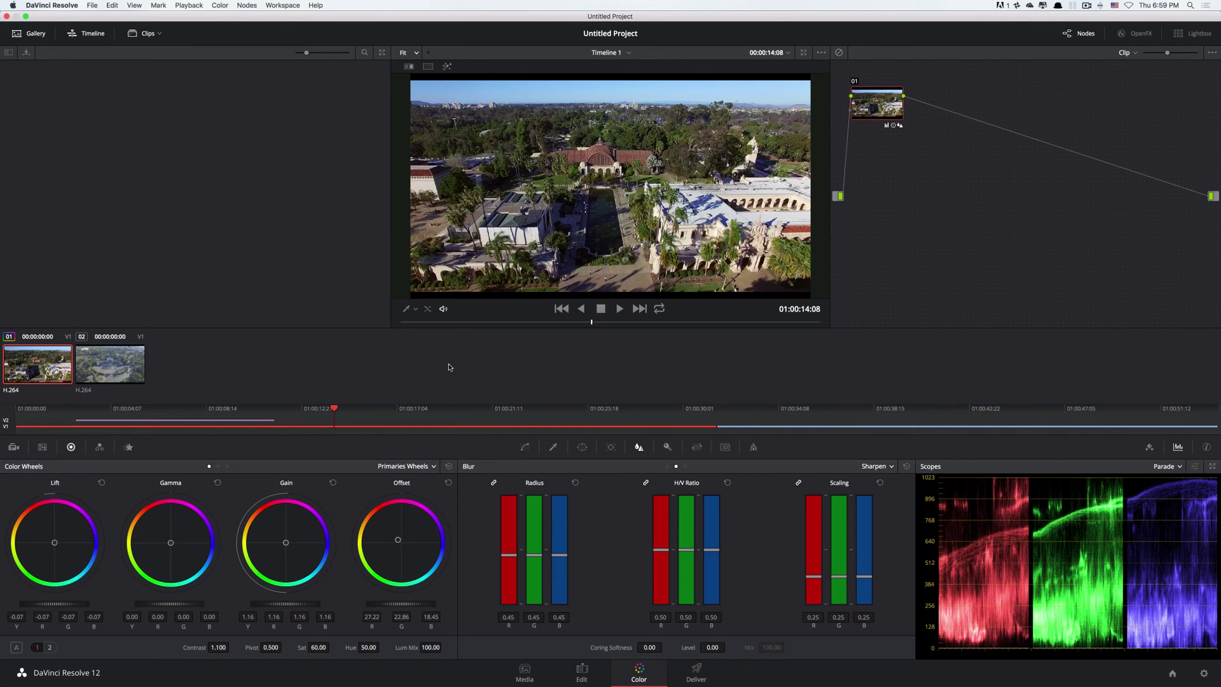
# - Switch the Sizing palette to Output Sizing, showing blanking Top 0, Right 1920, Bottom 1080, Left 0
pyautogui.click(581, 448)
pyautogui.click(698, 448)
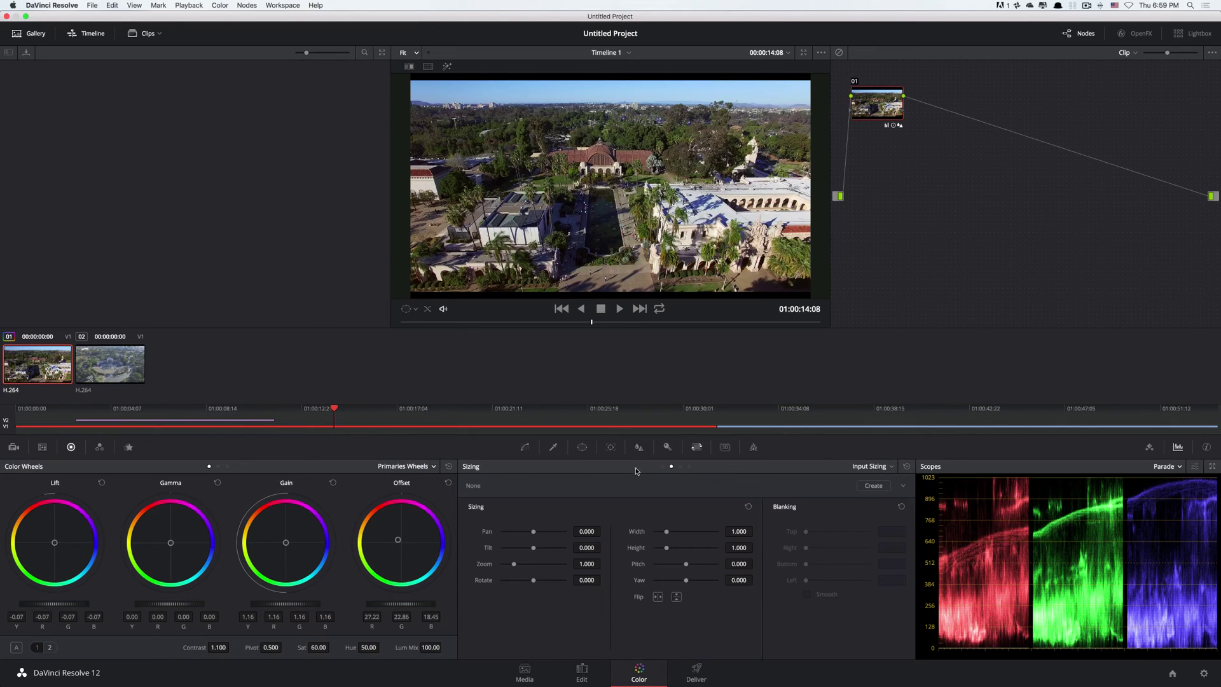
pyautogui.click(884, 472)
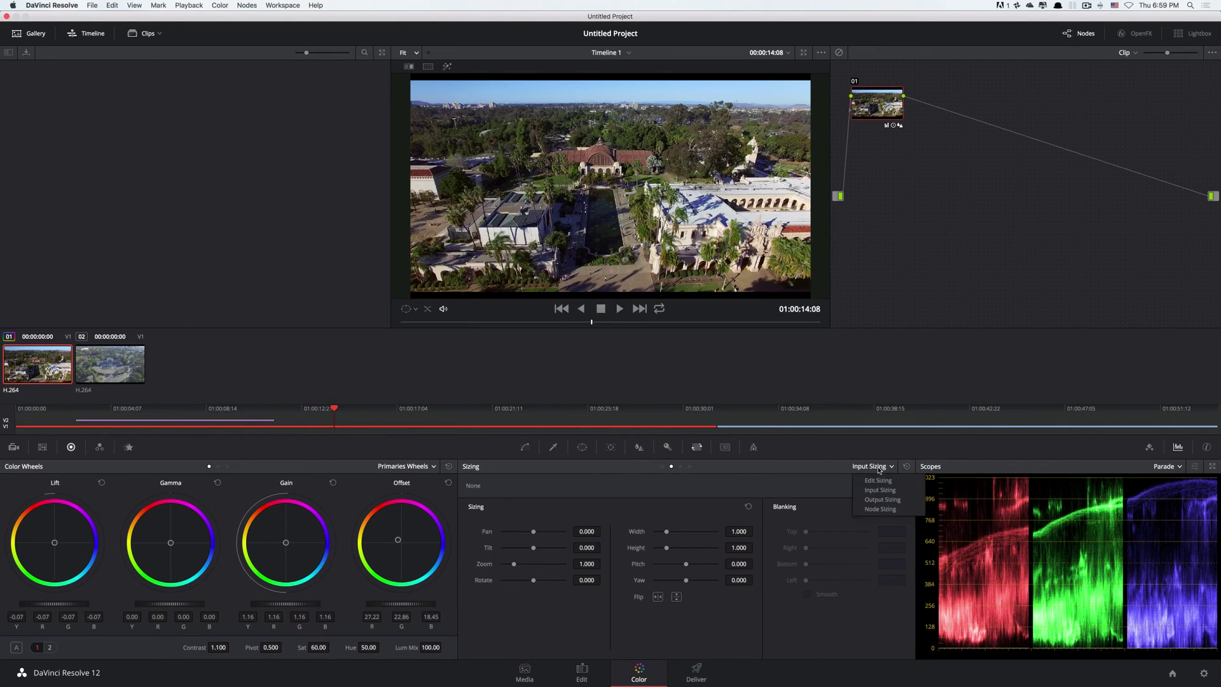
pyautogui.click(882, 500)
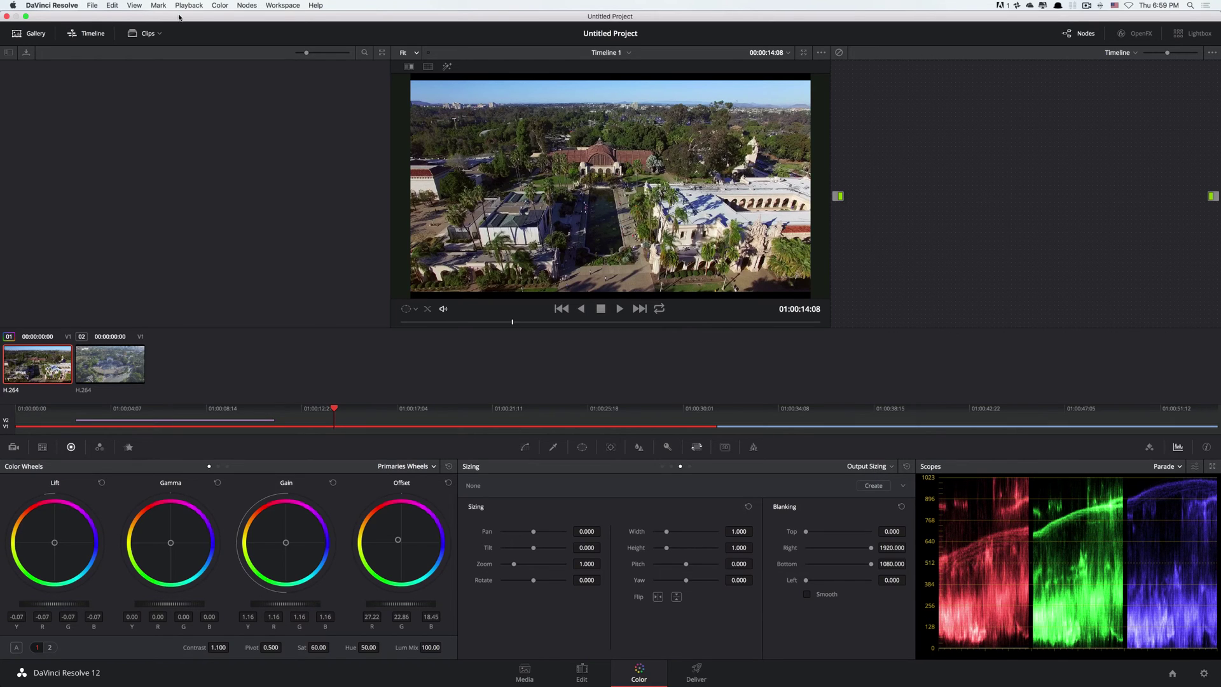
# - Apply a 2.35 output blanking letterbox from the Color menu
pyautogui.click(219, 6)
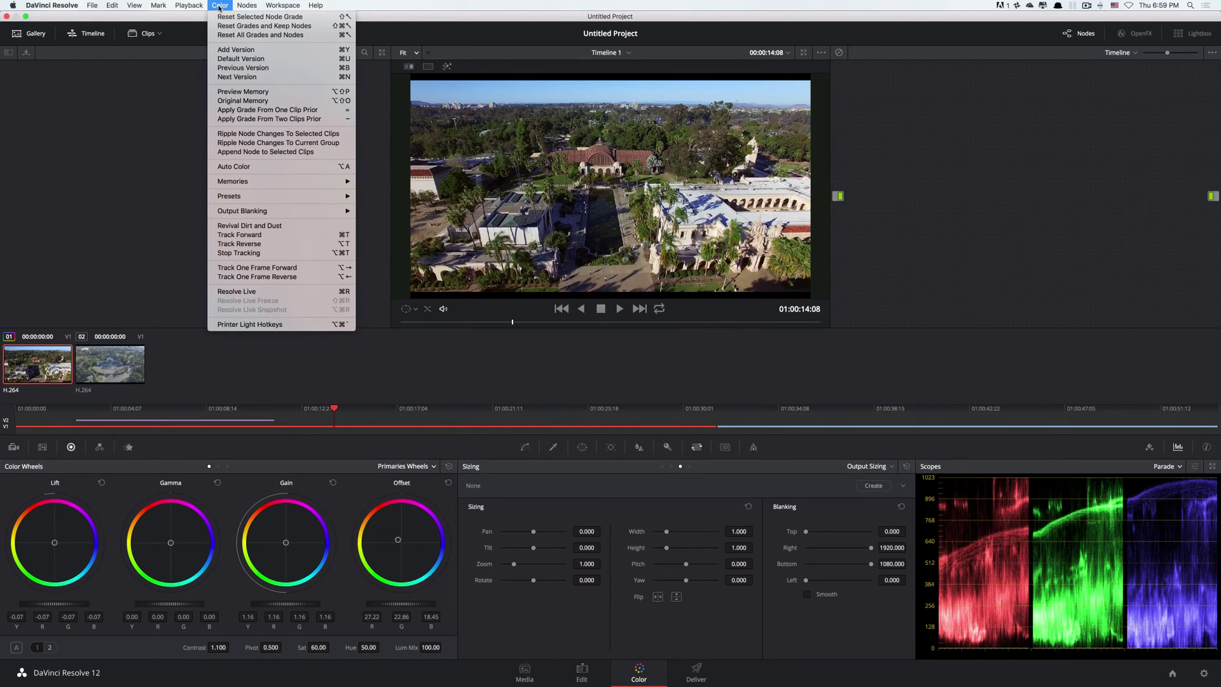
pyautogui.moveTo(287, 213)
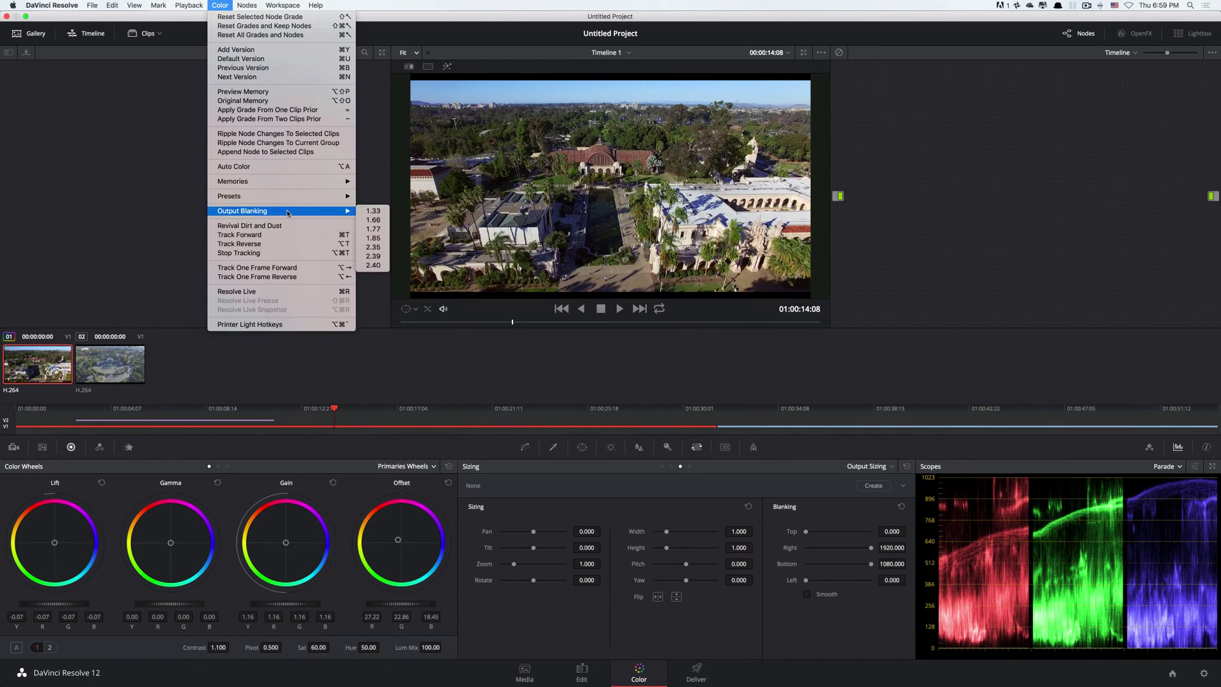
pyautogui.click(373, 247)
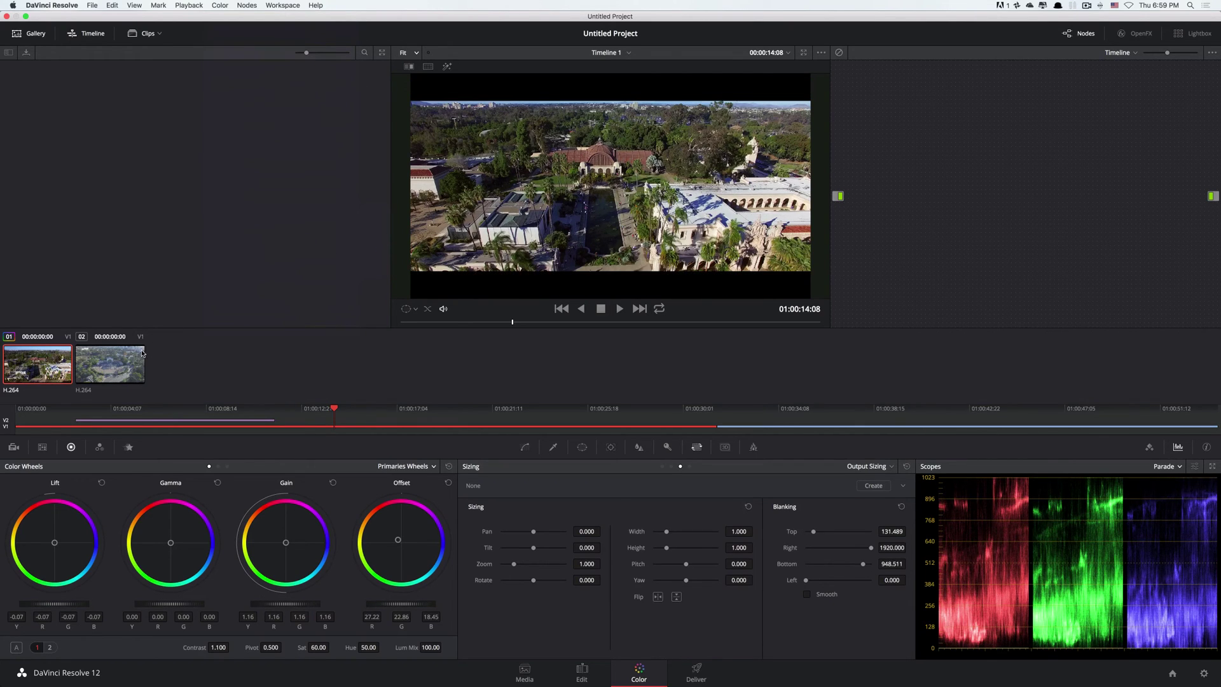
# - View clip 02, then return to clip 01 at about 01:00:04
pyautogui.click(115, 371)
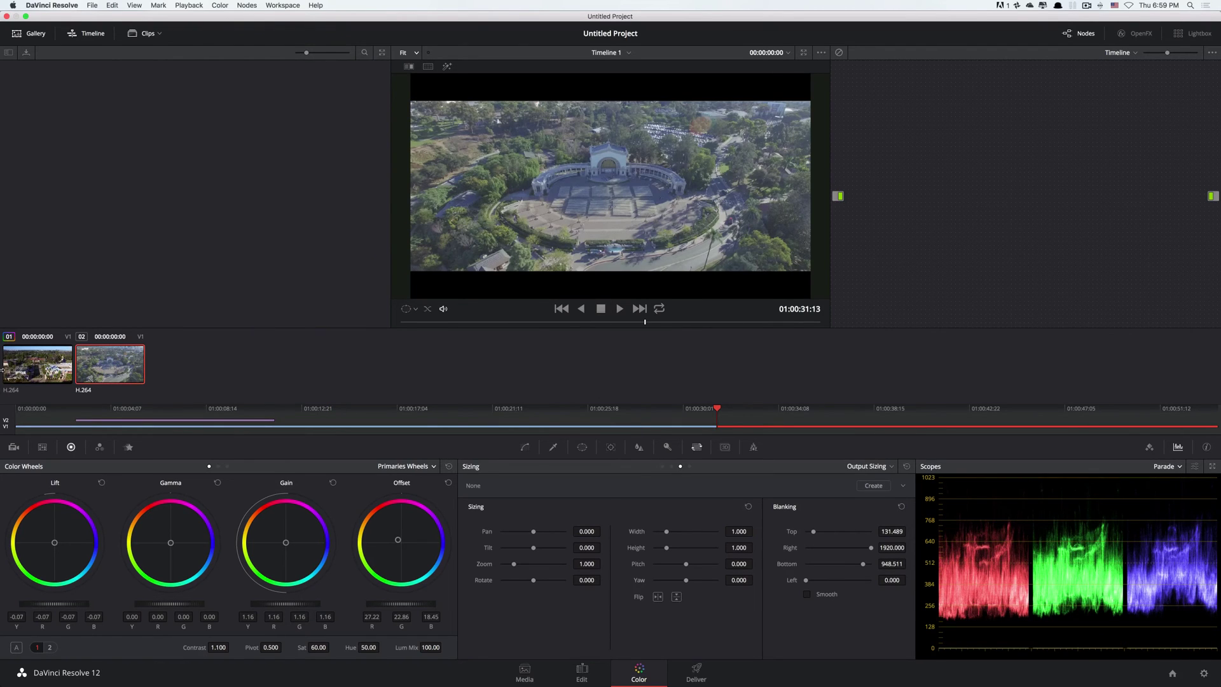
pyautogui.click(21, 372)
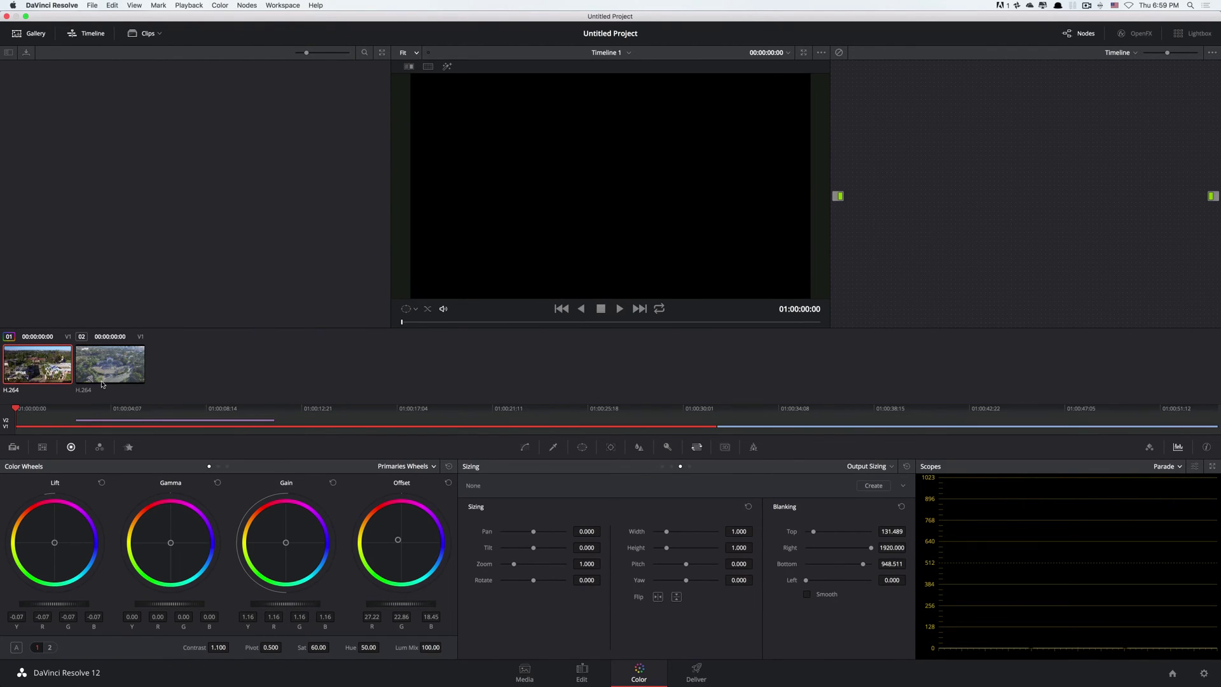
pyautogui.click(108, 408)
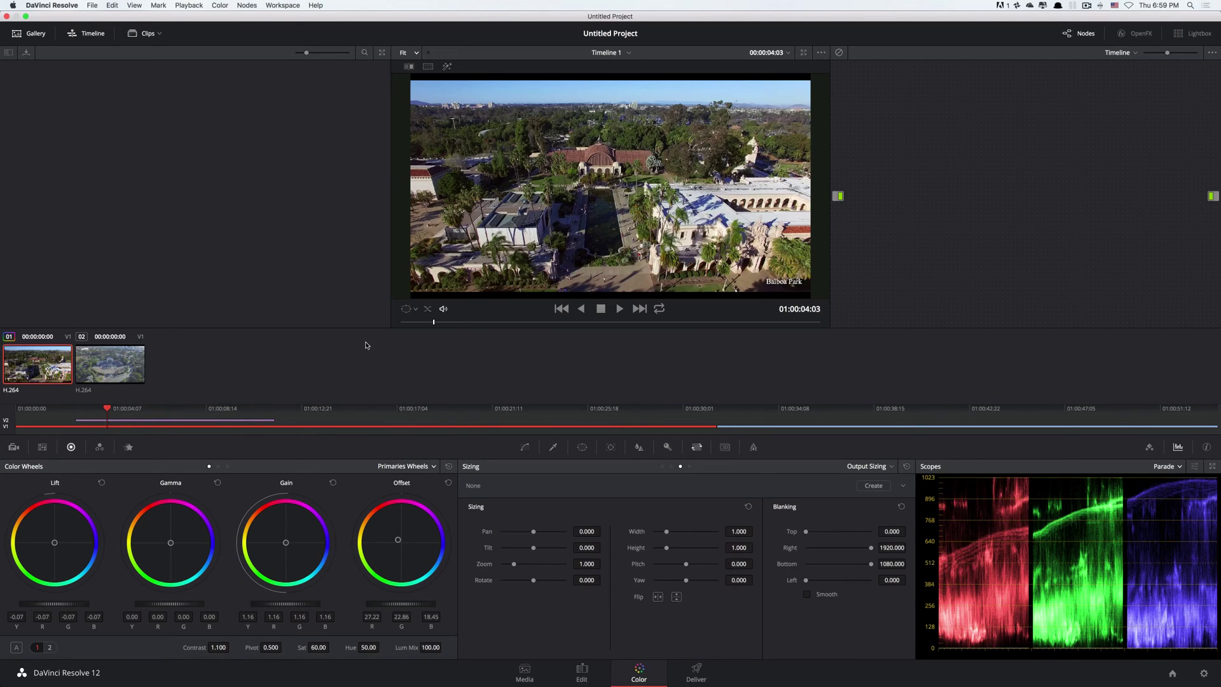
# - Show the first clip's own node graph and move node 01 lower
pyautogui.click(1127, 56)
pyautogui.click(1124, 68)
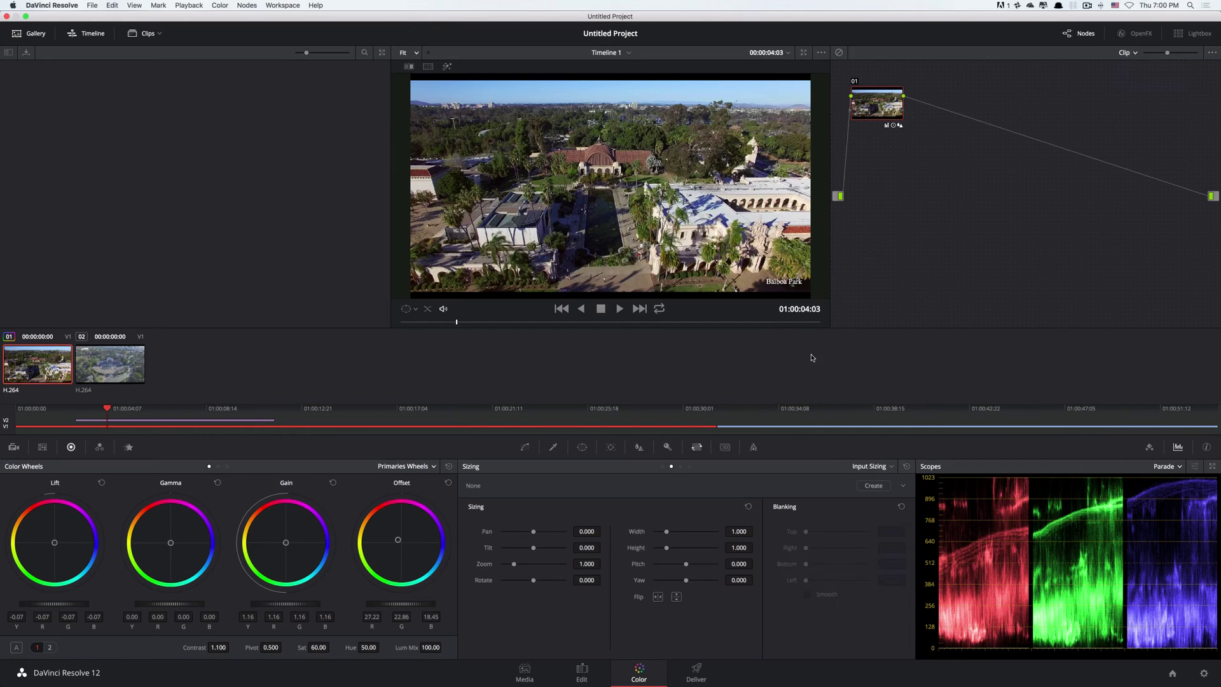
pyautogui.moveTo(871, 103); pyautogui.dragTo(897, 141)
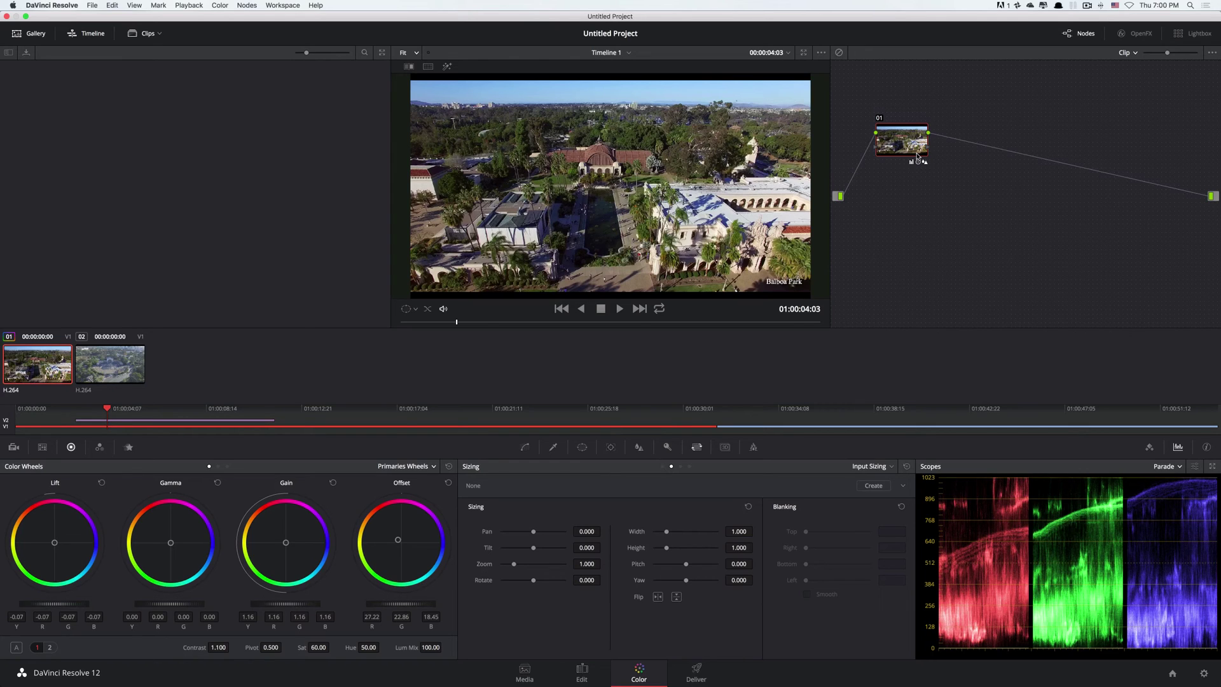
pyautogui.moveTo(917, 154)
# - Add a second node with a warm offset, then disable and delete it, leaving only node 01
pyautogui.click(244, 6)
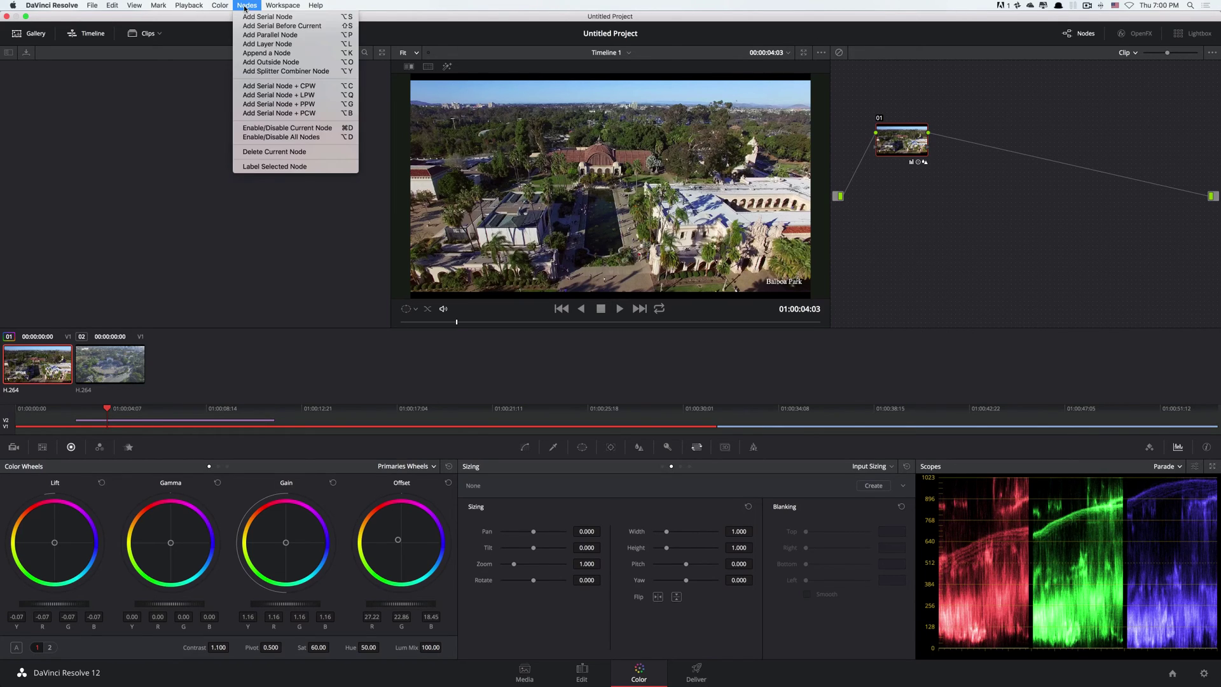
pyautogui.click(256, 18)
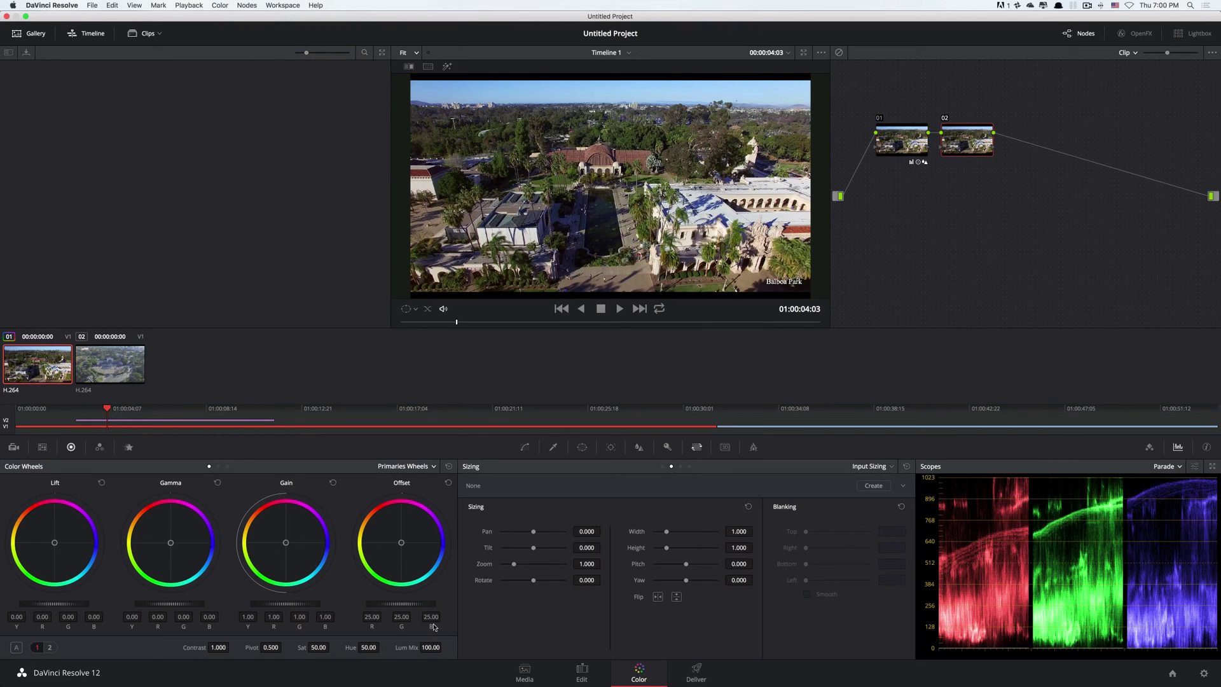
pyautogui.moveTo(402, 544); pyautogui.dragTo(383, 529)
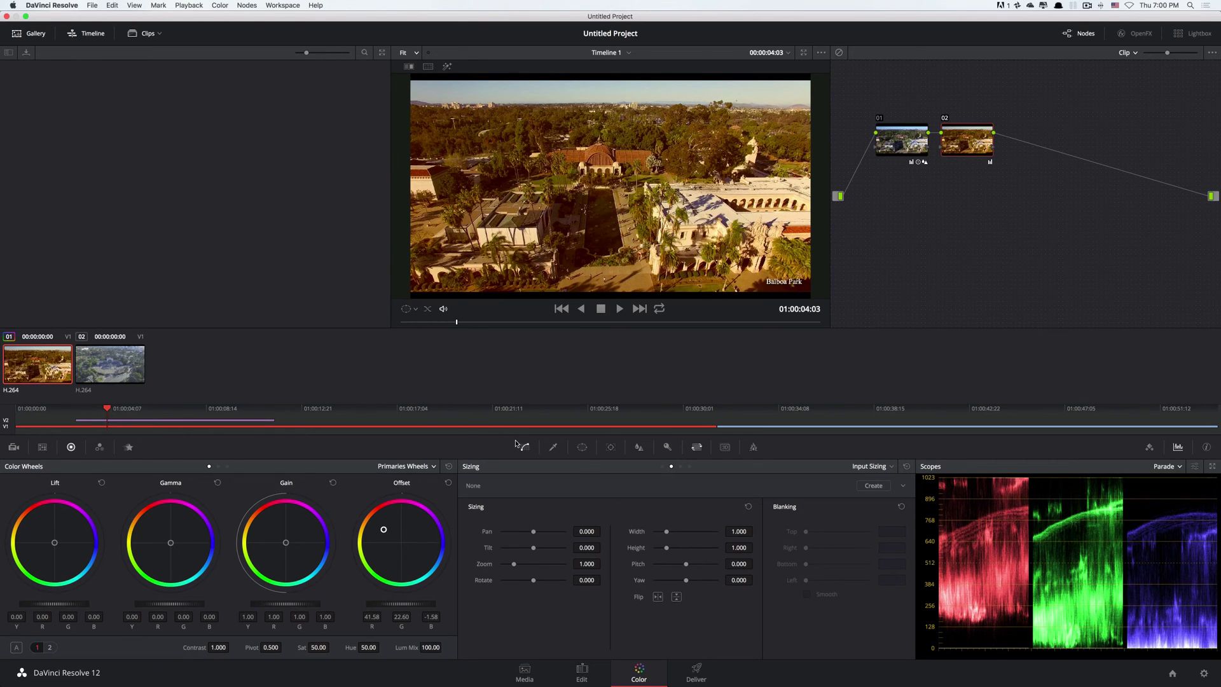
pyautogui.click(945, 120)
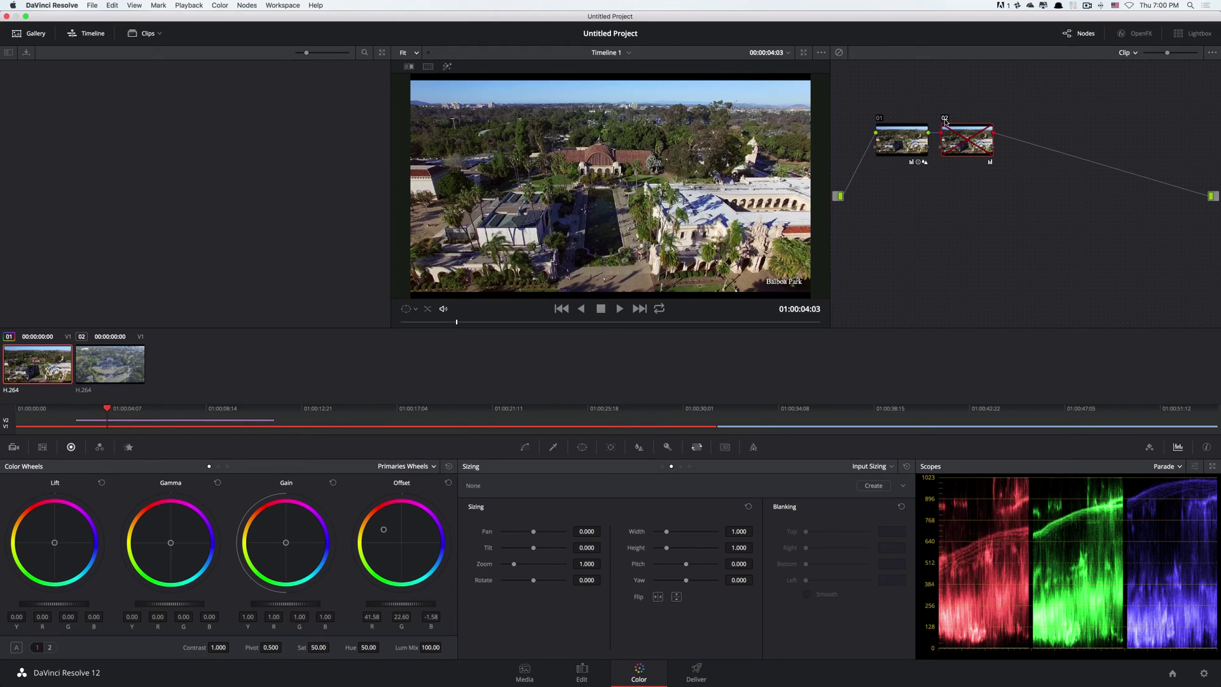
pyautogui.press('Delete')
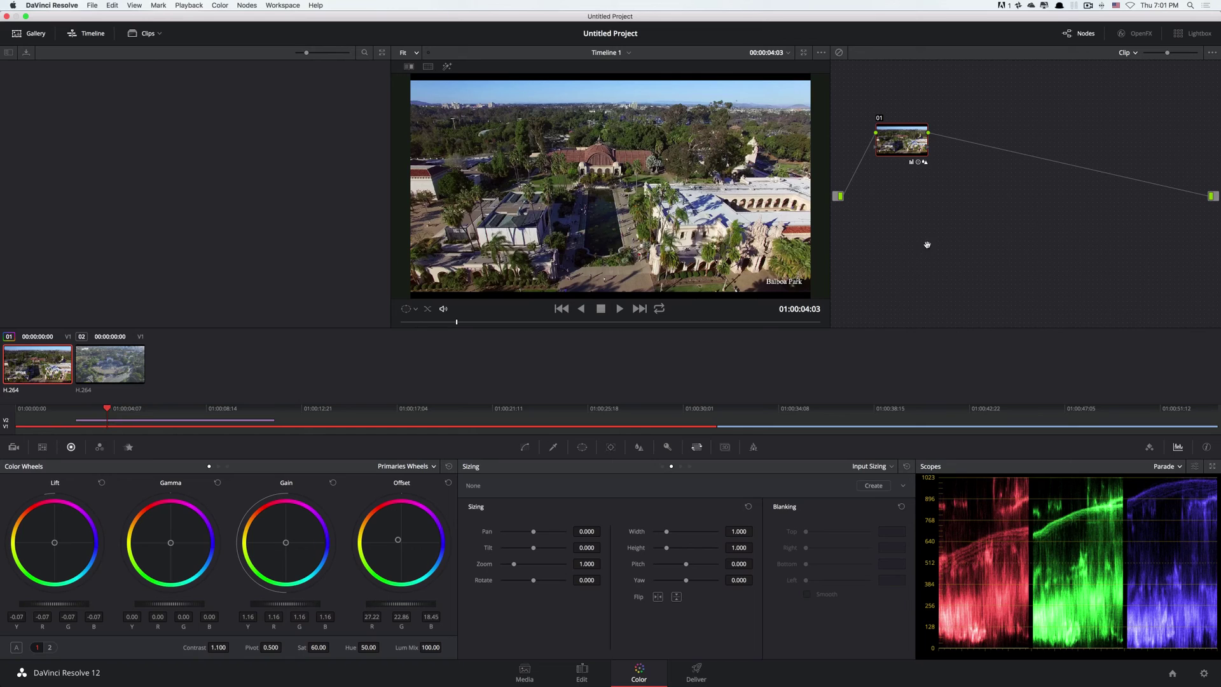
pyautogui.click(1135, 54)
pyautogui.click(1137, 77)
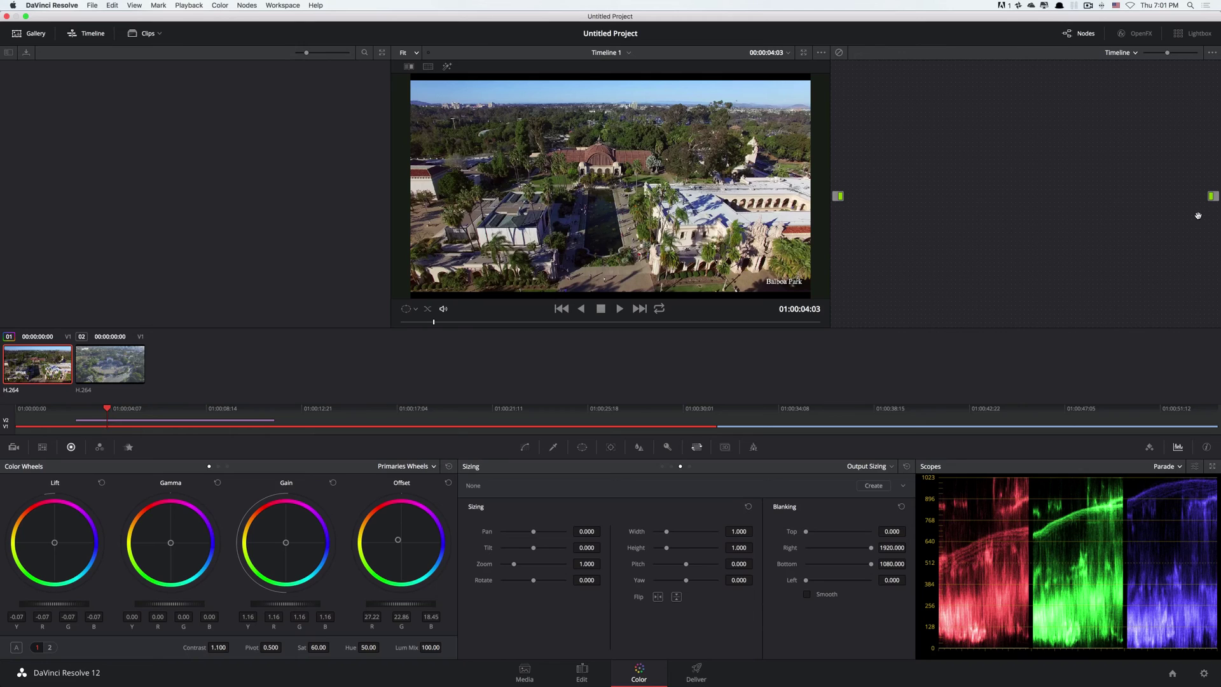
pyautogui.click(1122, 52)
pyautogui.click(1119, 67)
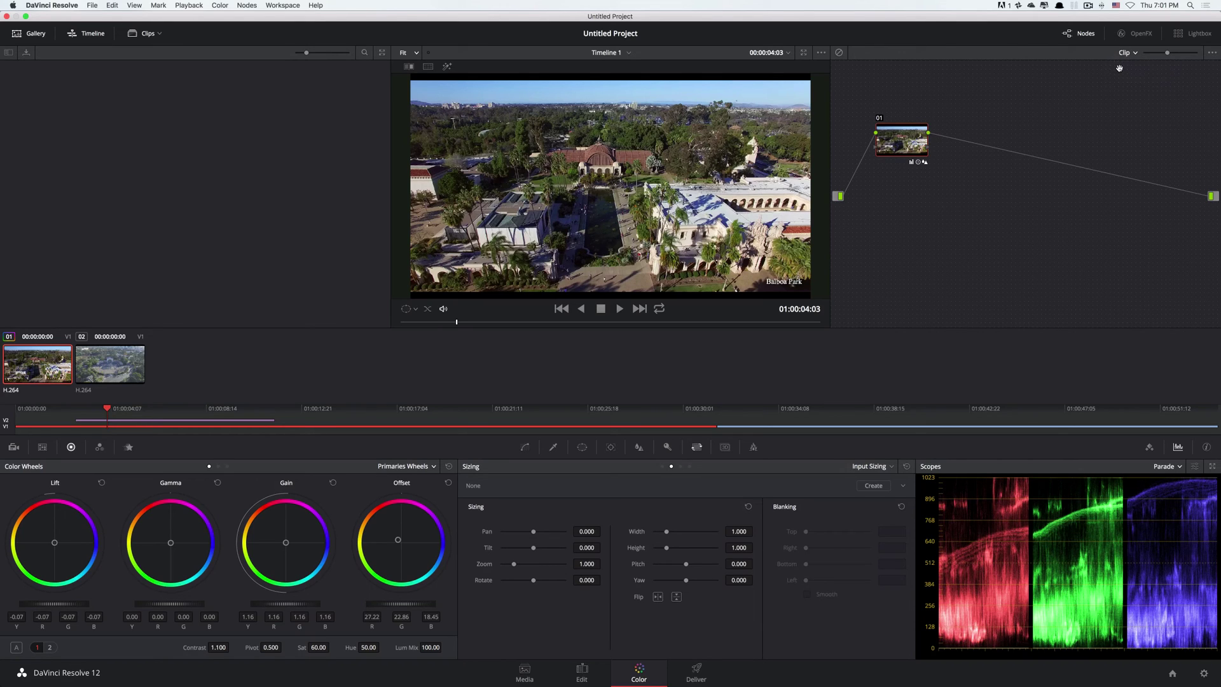
pyautogui.click(625, 409)
# - Review the first clip's grade by moving the playhead from clip 02 back into clip 01
pyautogui.click(836, 410)
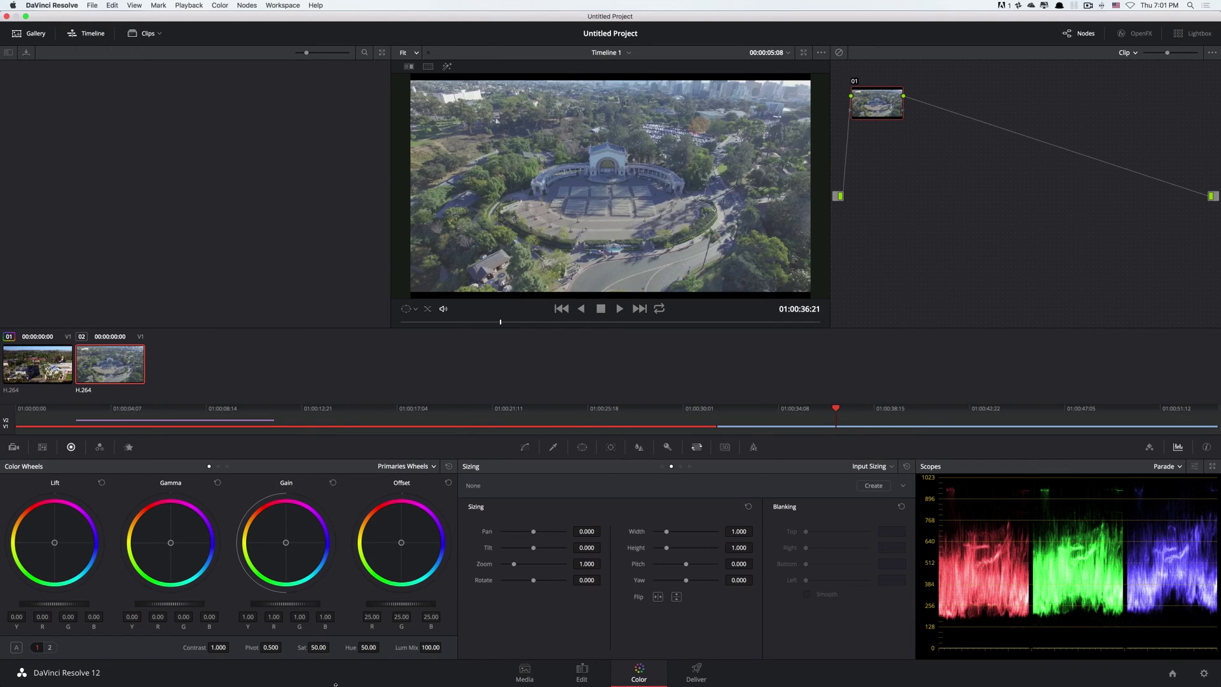
pyautogui.click(30, 372)
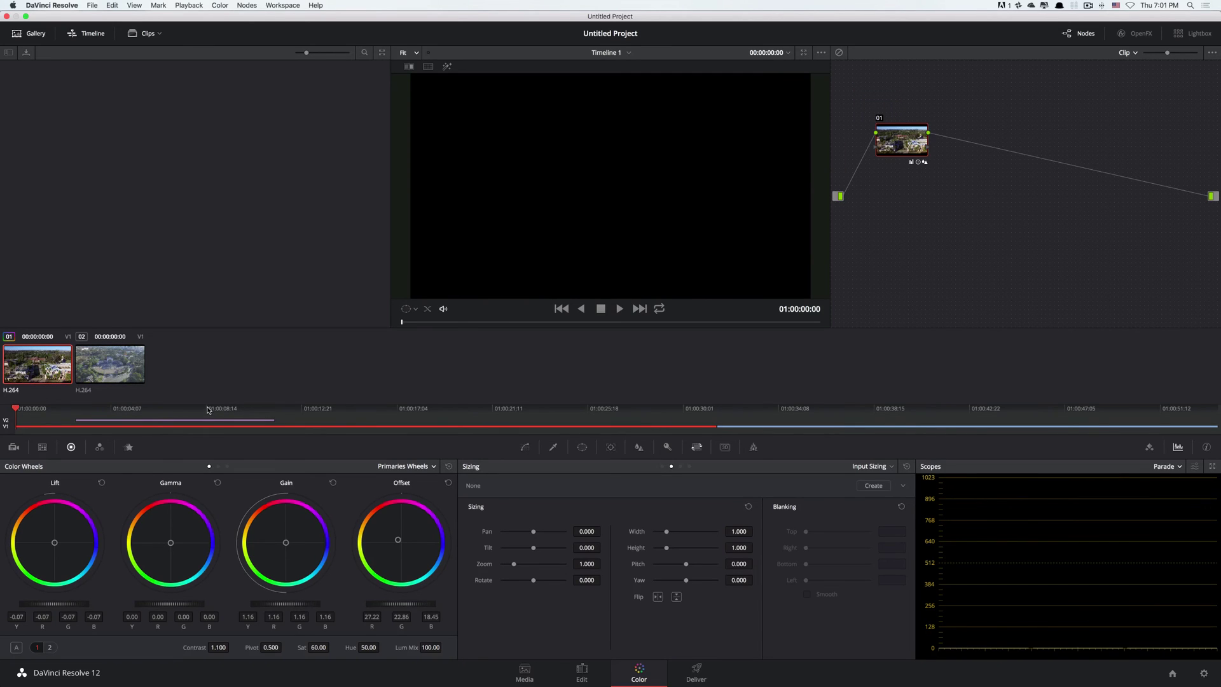
pyautogui.click(171, 410)
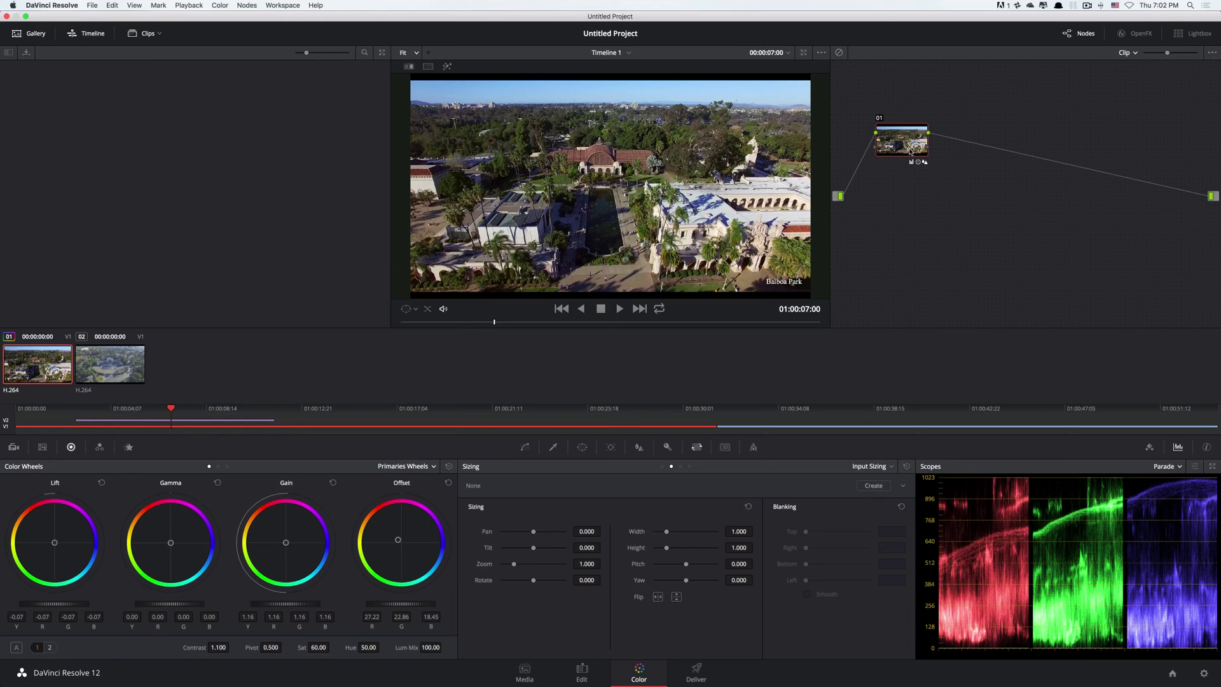
pyautogui.moveTo(900, 154)
# - Step to clip 02, apply the previous clip's grade with =, and scrub to about 01:00:34
pyautogui.press('Down')
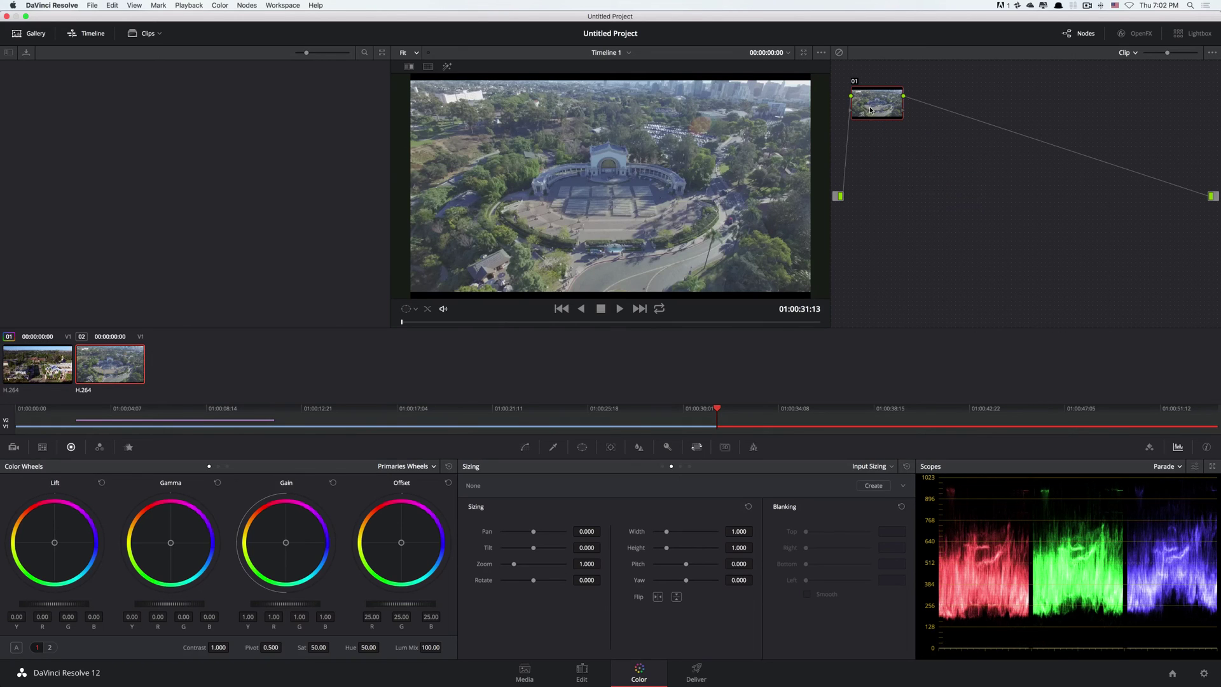
pyautogui.moveTo(879, 110)
pyautogui.press('=')
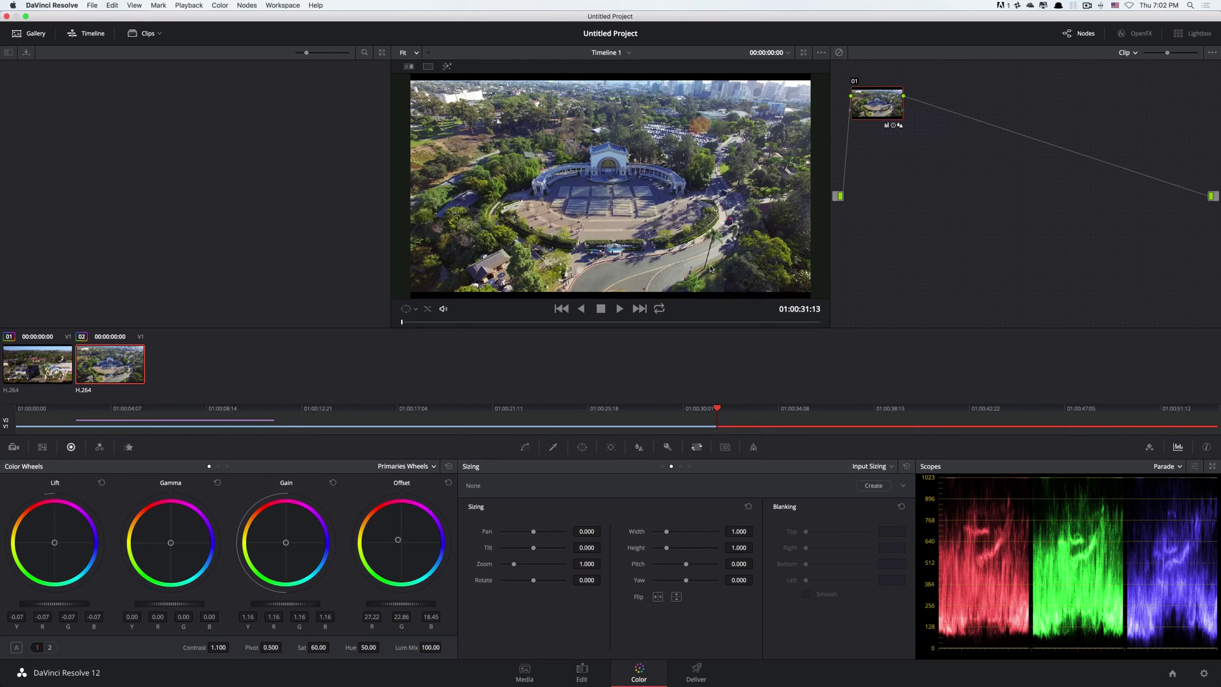
pyautogui.moveTo(717, 408); pyautogui.dragTo(603, 421)
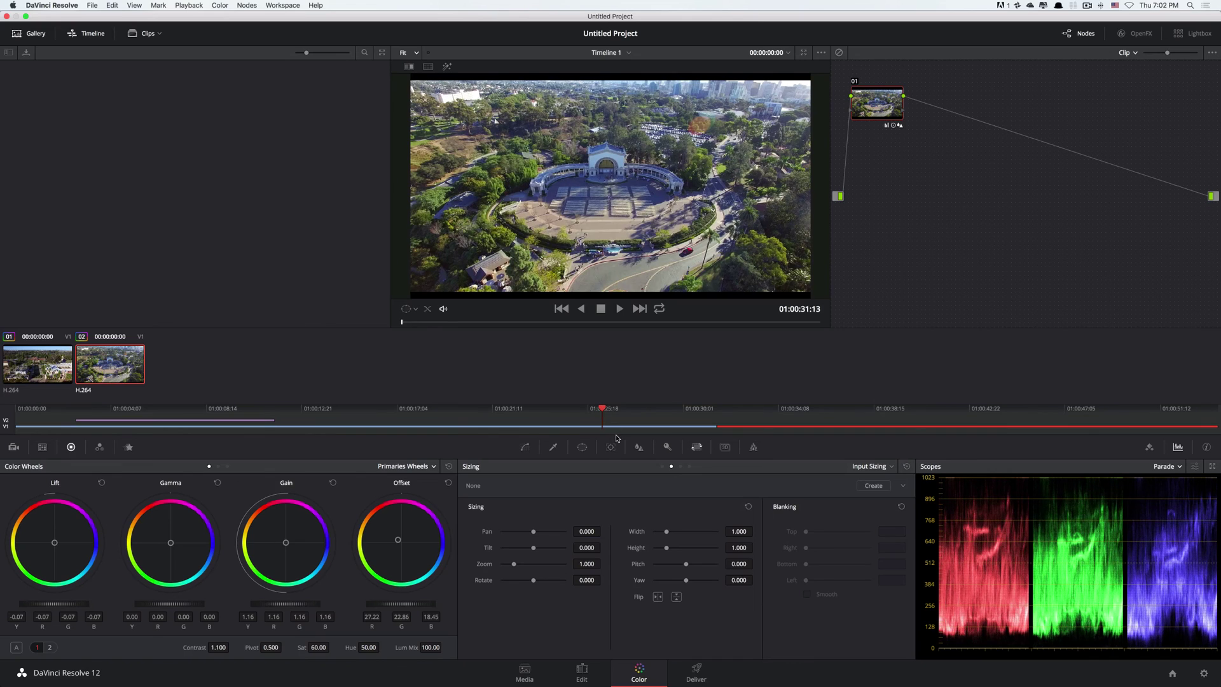
# - On the Deliver page, set the video codec to H.264 at Best quality
pyautogui.click(833, 411)
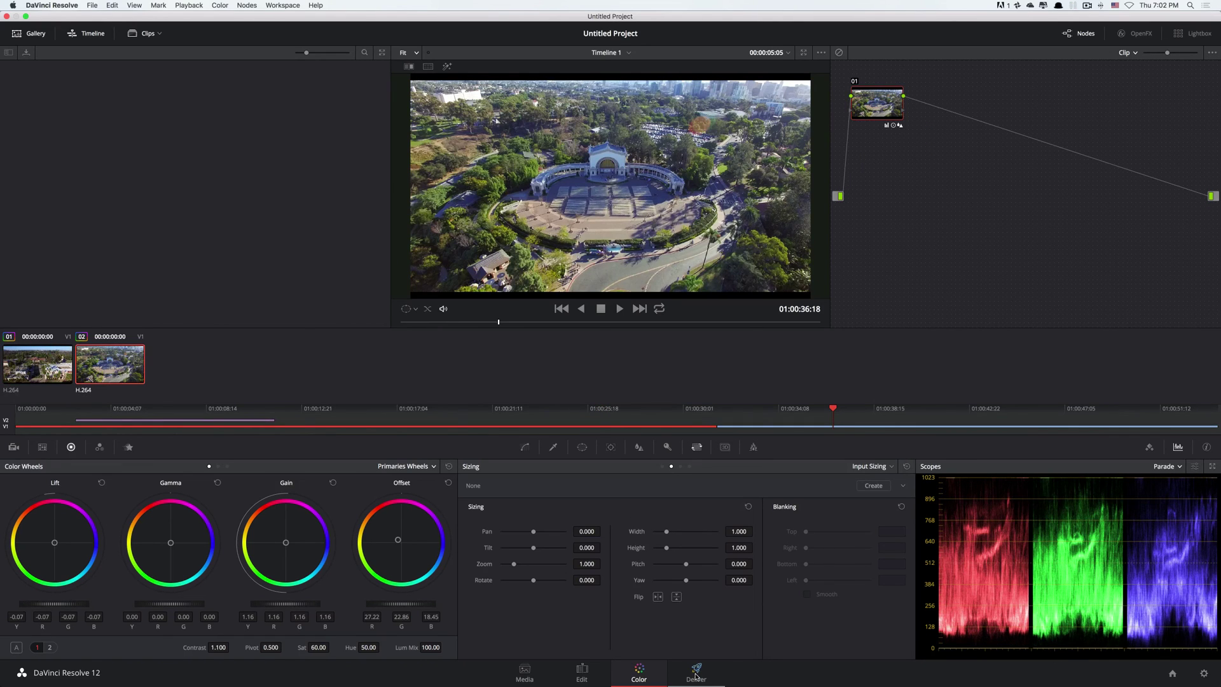
pyautogui.click(695, 672)
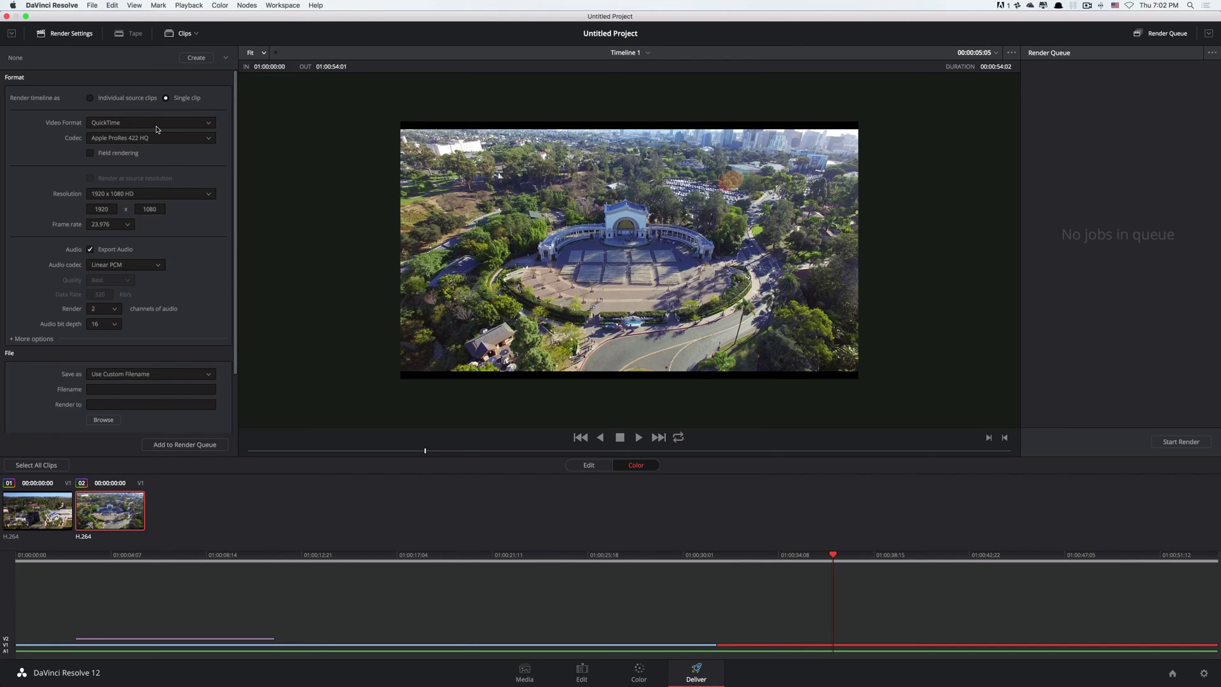
pyautogui.click(116, 140)
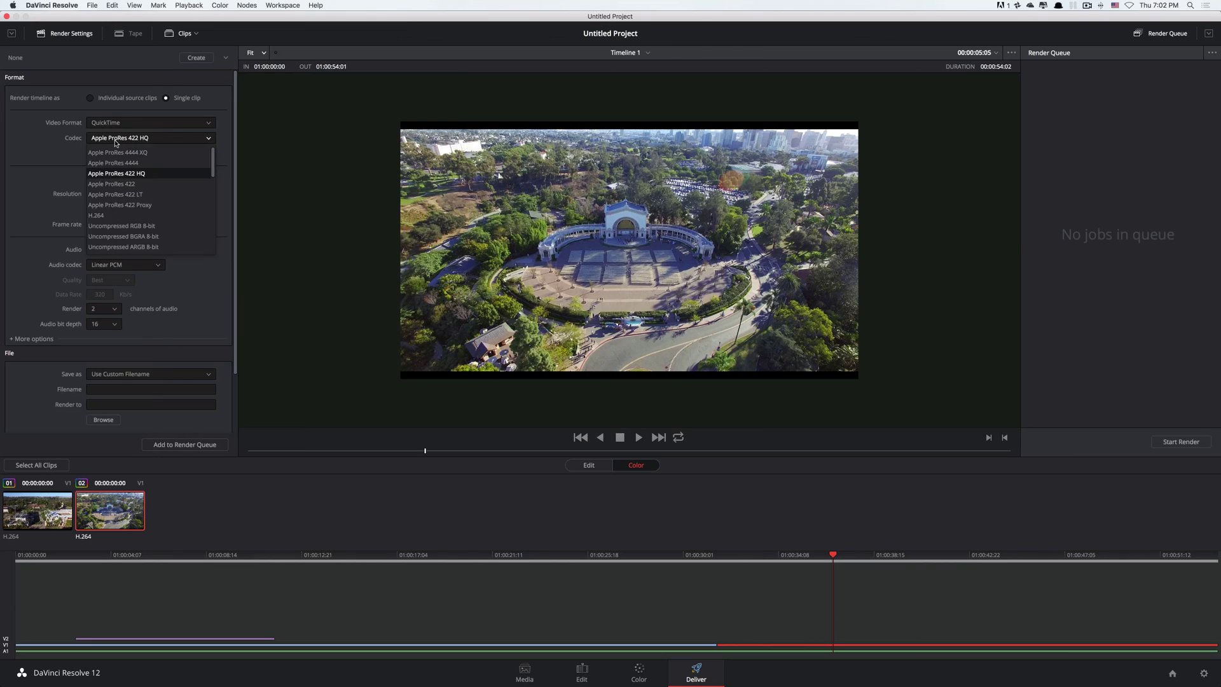
pyautogui.click(116, 216)
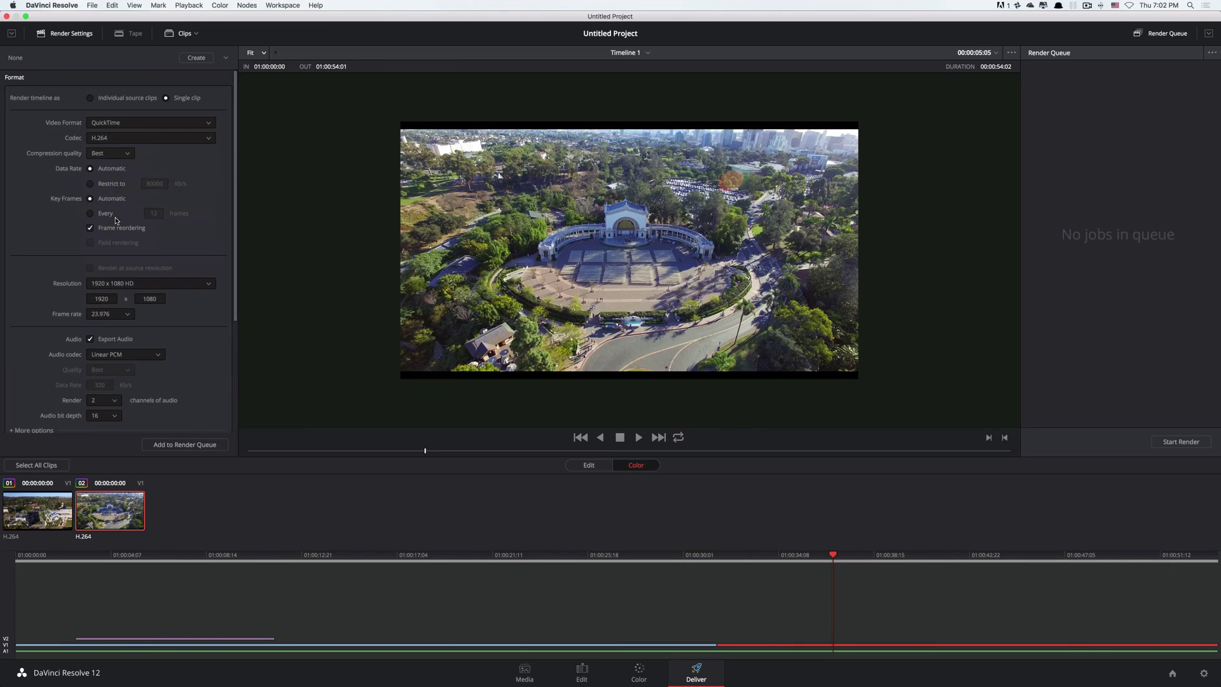
pyautogui.click(109, 155)
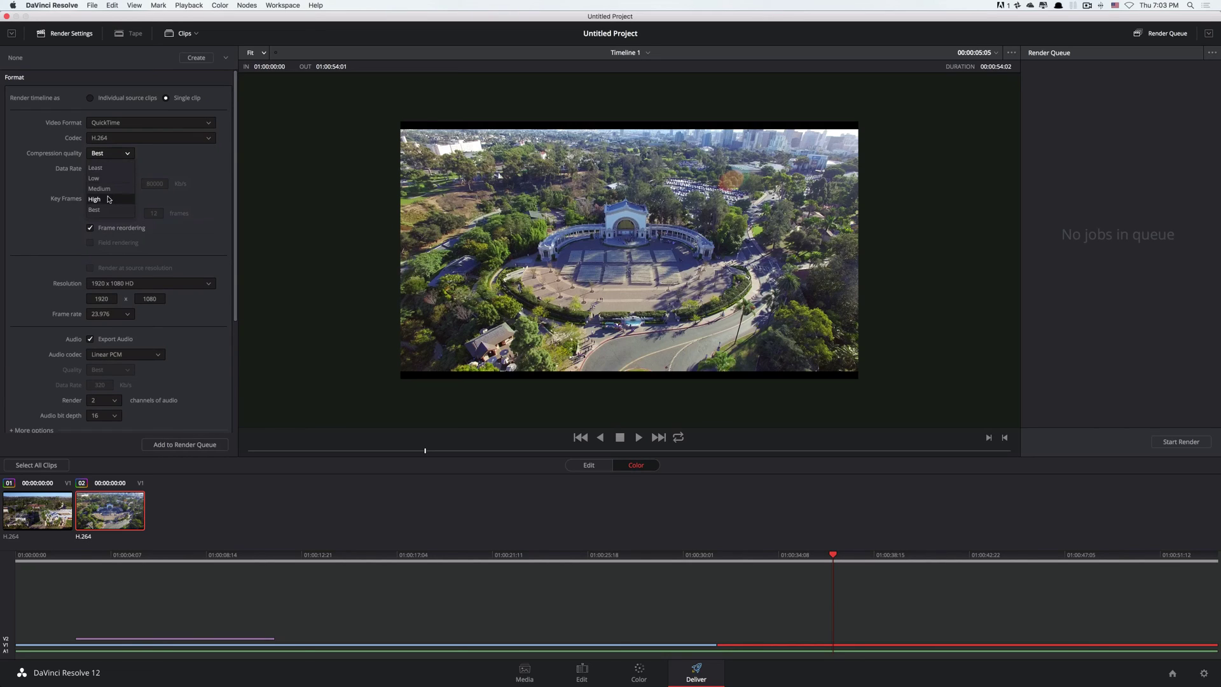
pyautogui.click(228, 250)
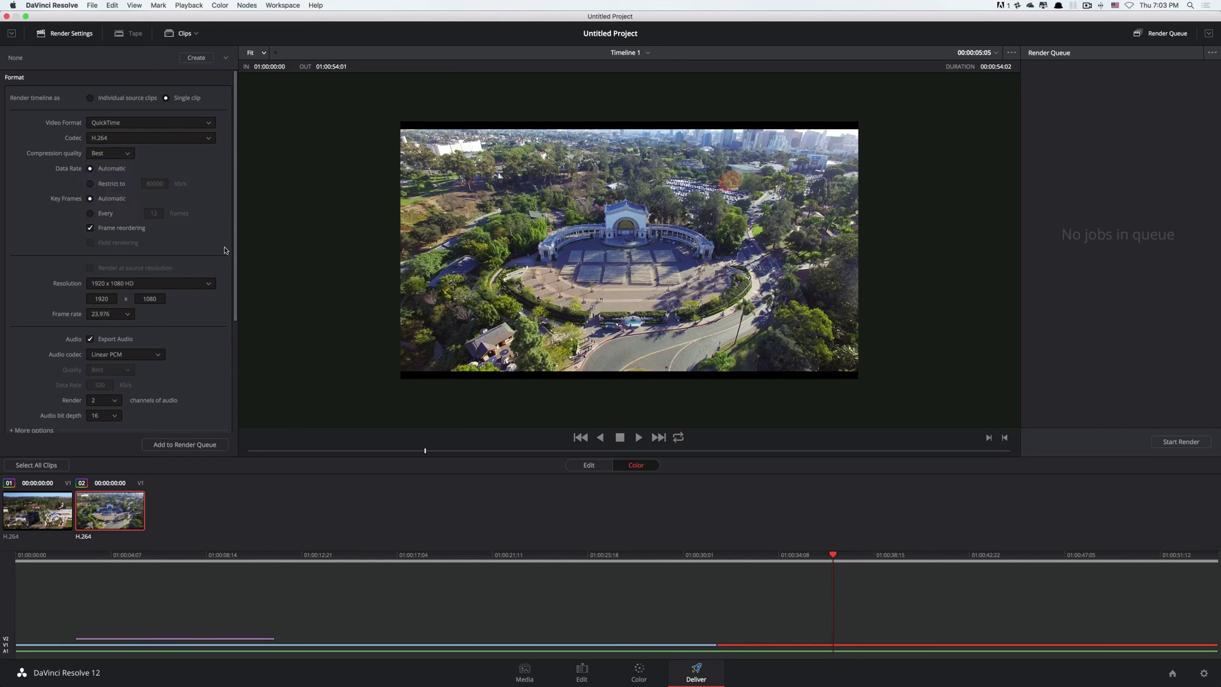
# - Set the render resolution to 3840 x 2160 Ultra HD and the audio codec to AAC
pyautogui.click(194, 285)
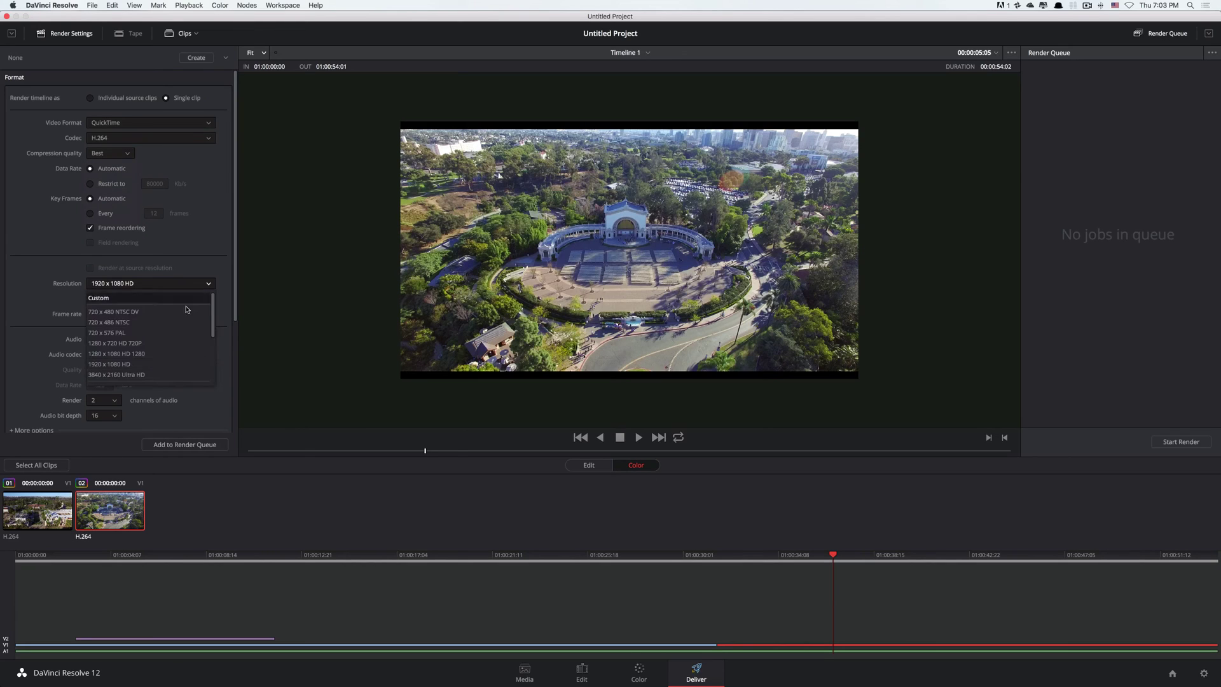
pyautogui.click(162, 377)
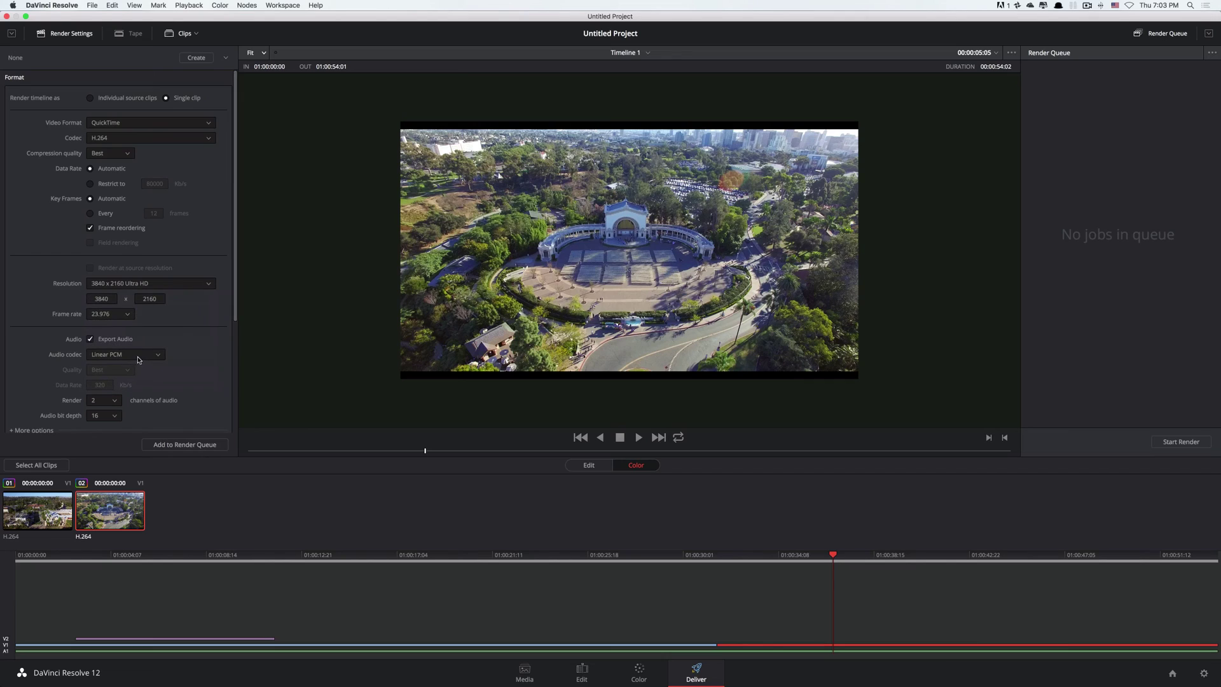
pyautogui.click(137, 357)
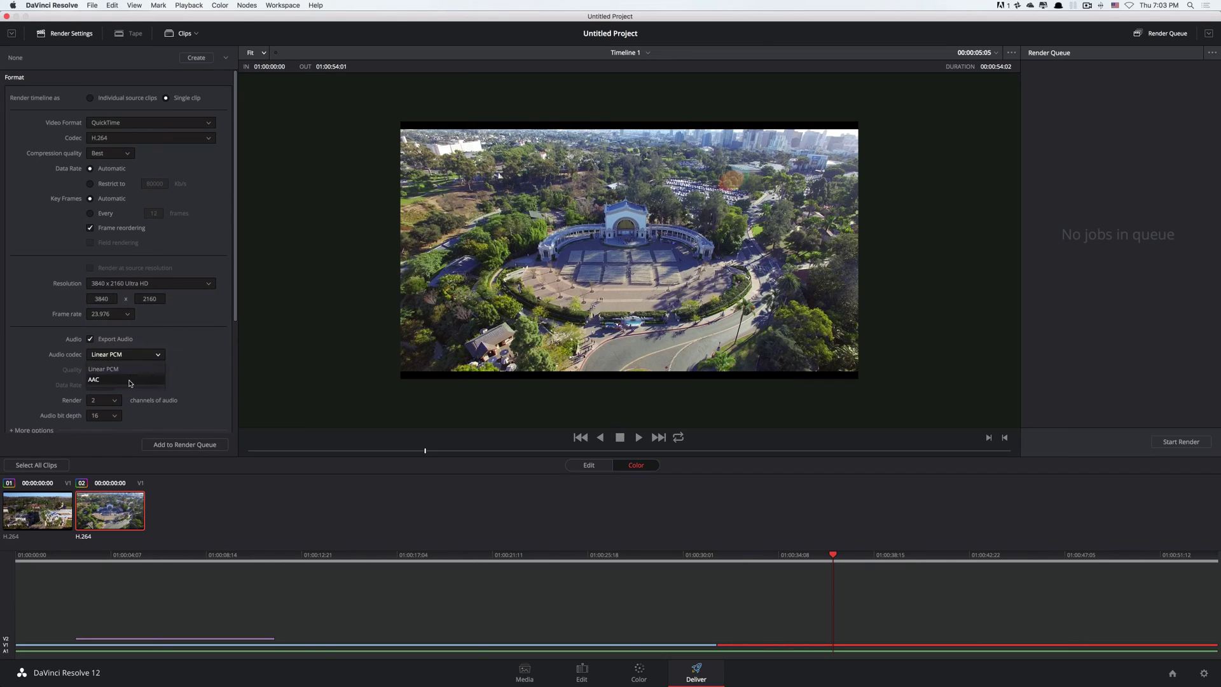
pyautogui.click(130, 381)
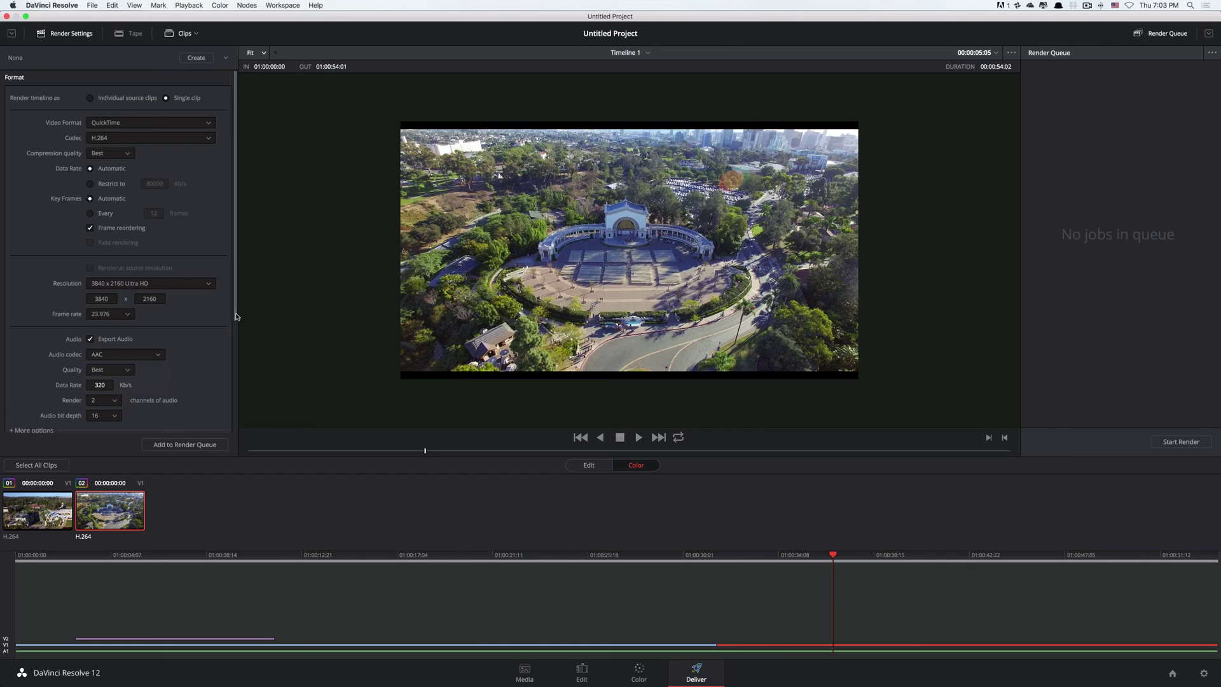
pyautogui.moveTo(236, 316); pyautogui.dragTo(236, 442)
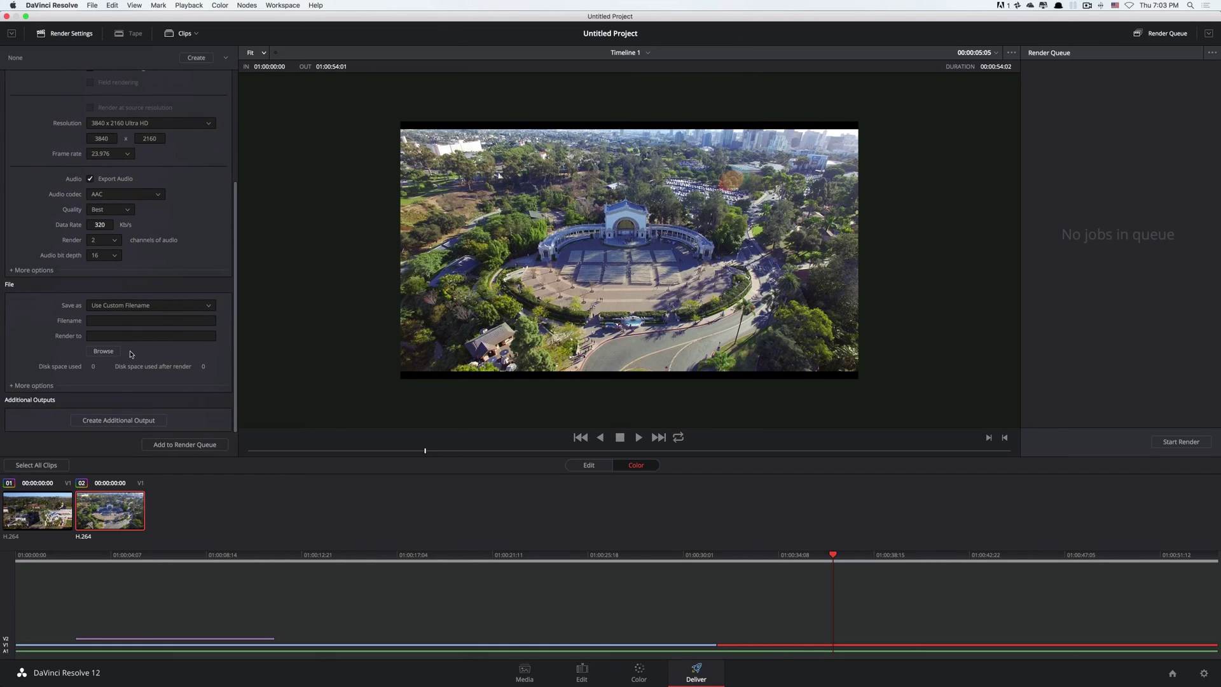
# - Render to Videos > Finished Videos - Phantom 3 with the filename '2015-11-12 Test Drone Edits'
pyautogui.click(109, 354)
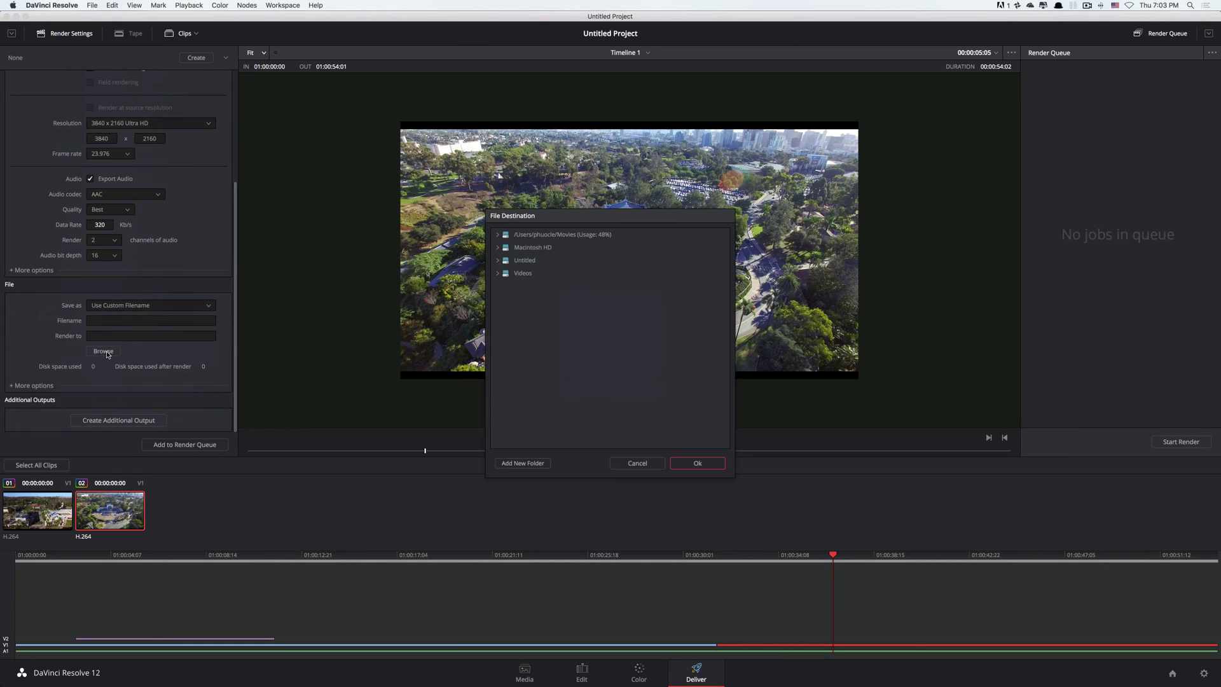
pyautogui.click(499, 274)
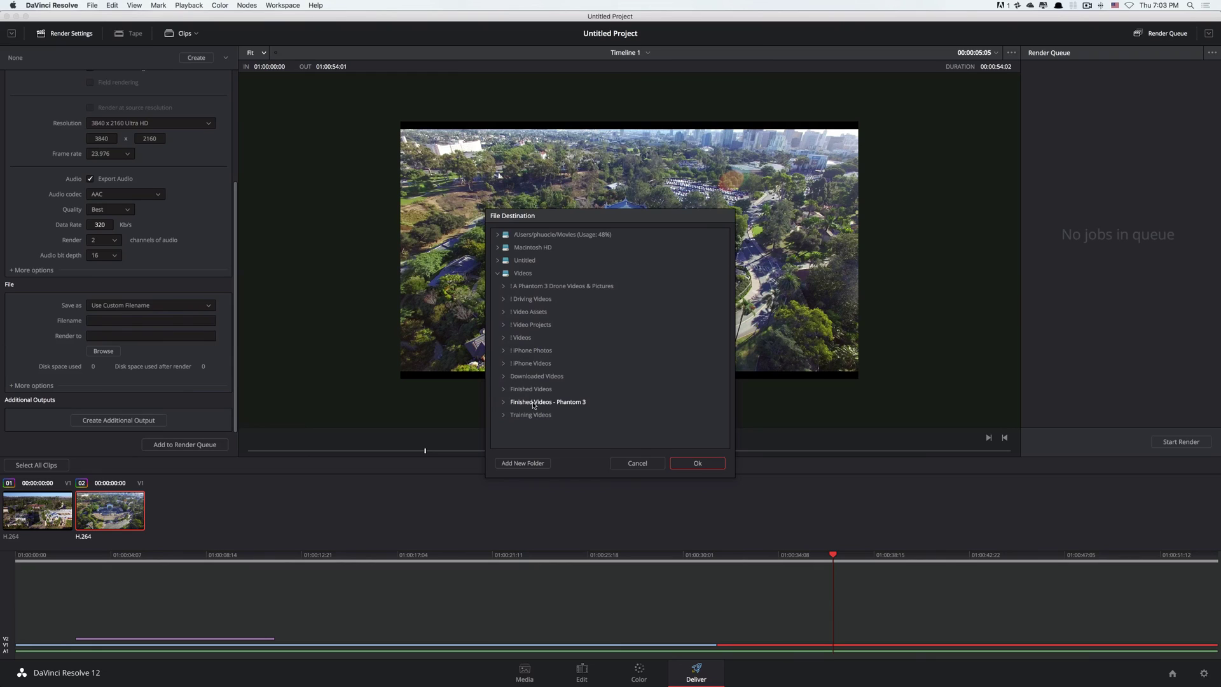
pyautogui.click(534, 403)
pyautogui.click(694, 463)
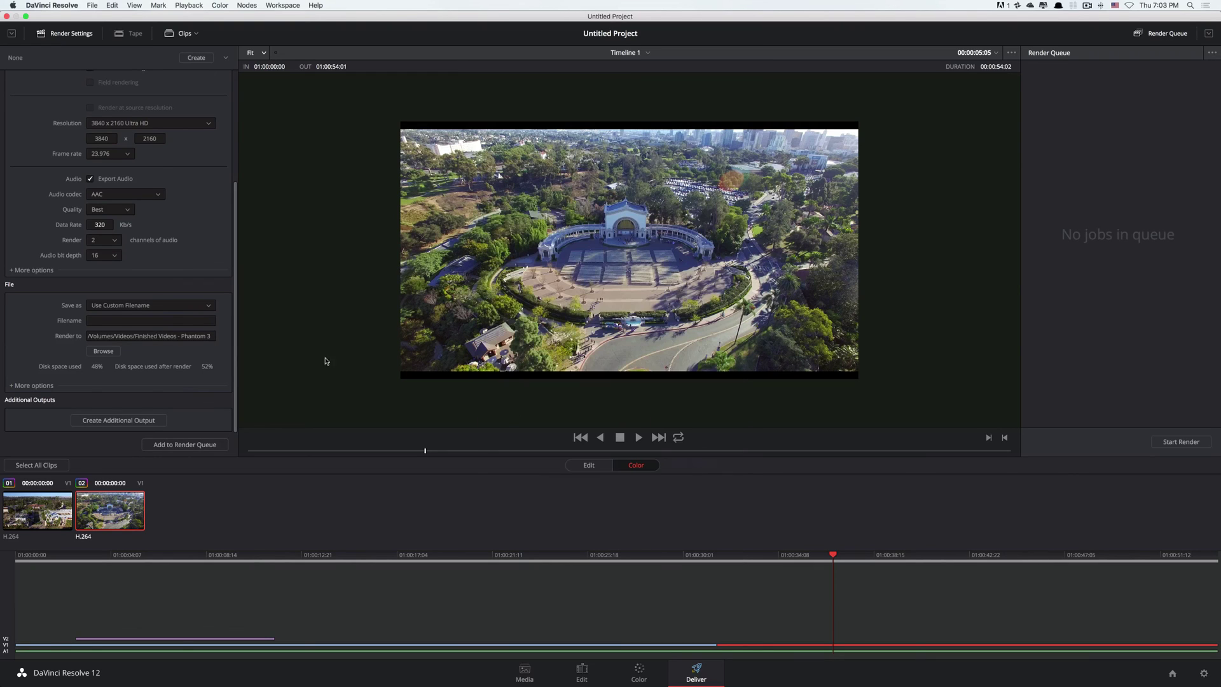
pyautogui.click(113, 320)
pyautogui.write('2015-11-12 Test Drone Edits')
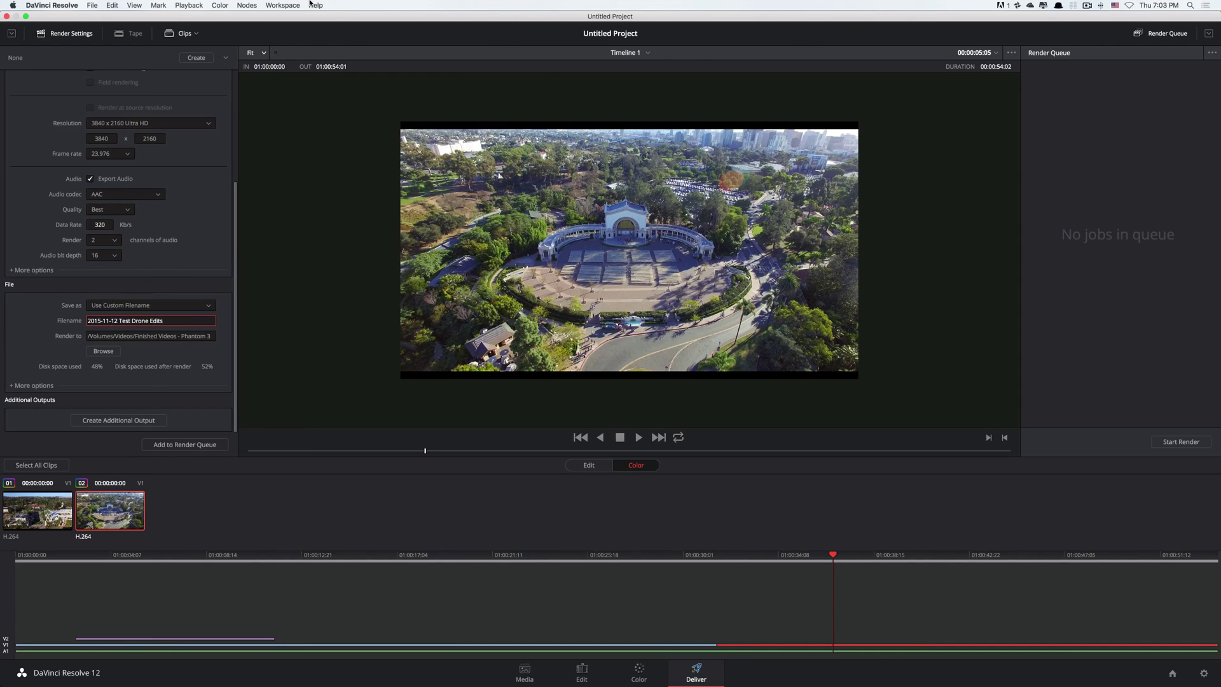
# - Add the 4K H.264 QuickTime job to the Render Queue and start rendering Job 1
pyautogui.click(189, 446)
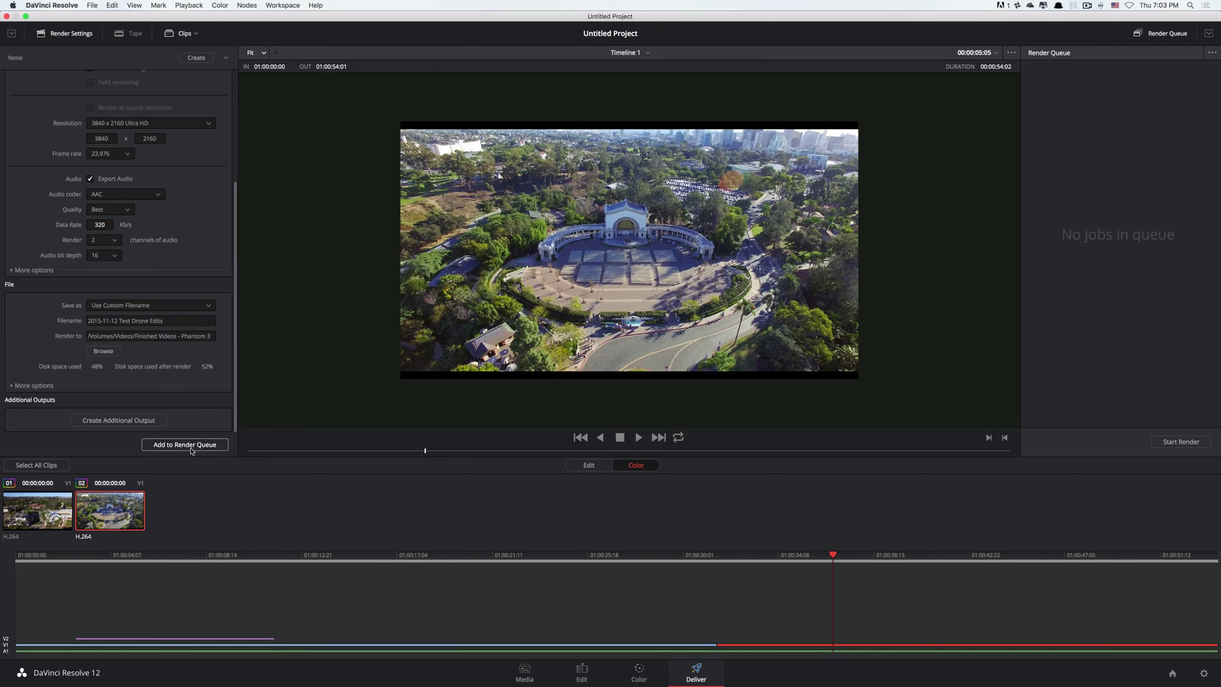
pyautogui.click(1180, 442)
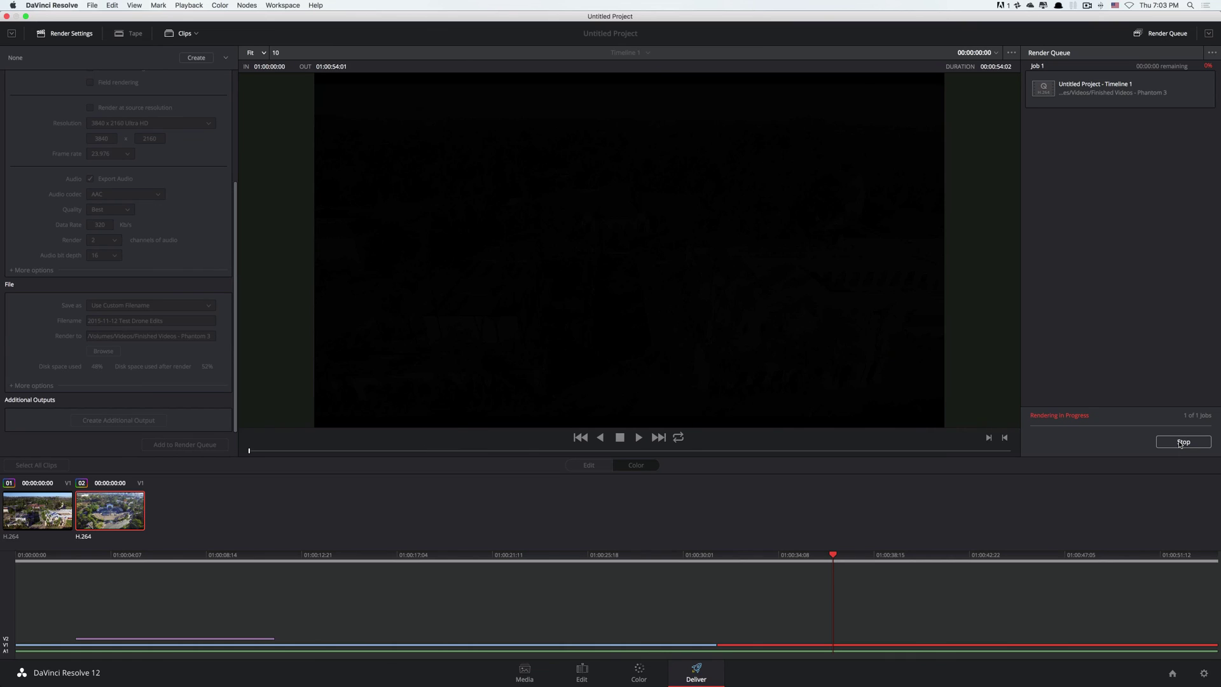